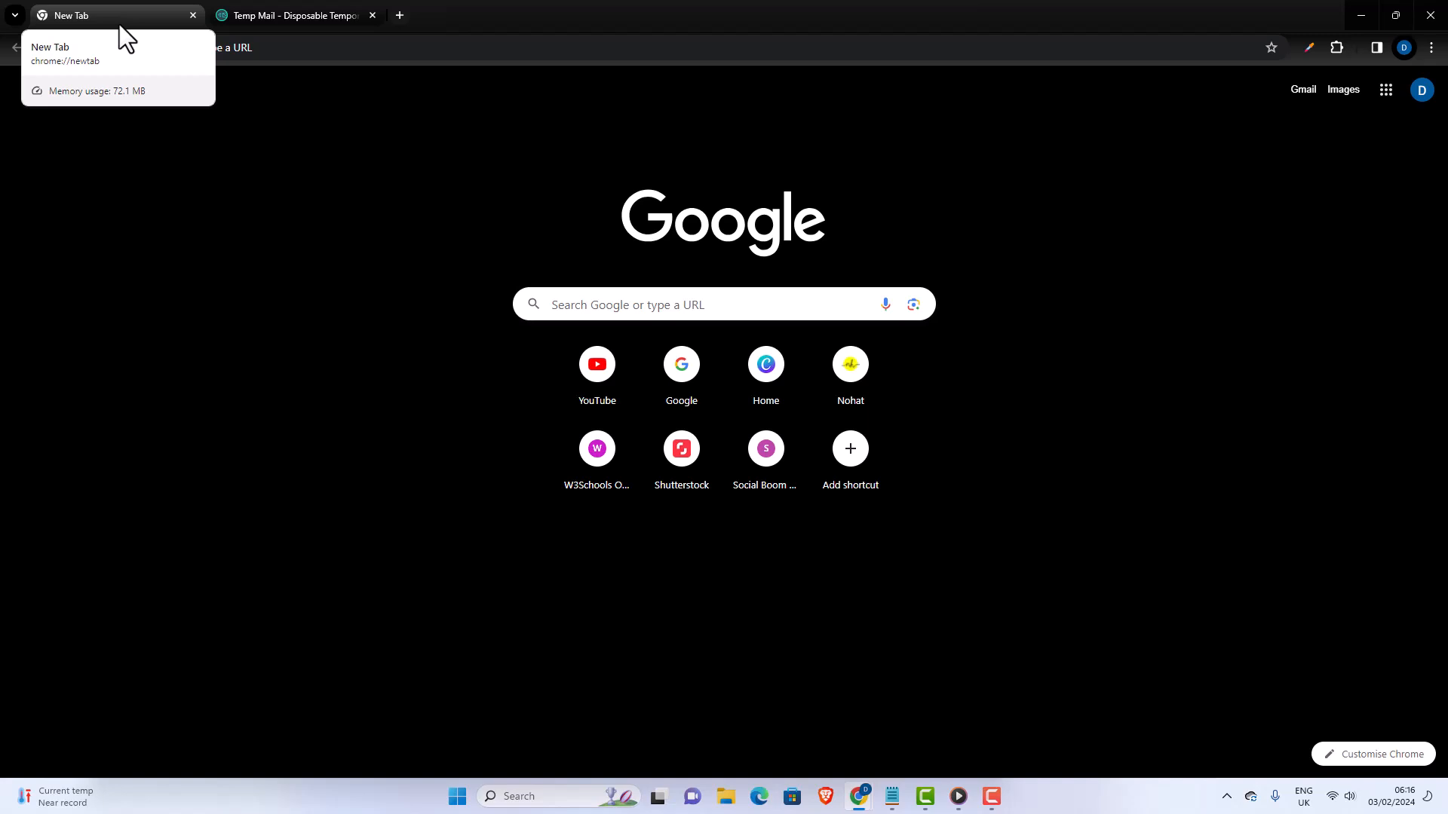
- Open an extra blank browser tab and load localwp.com in the first tab
click(401, 15)
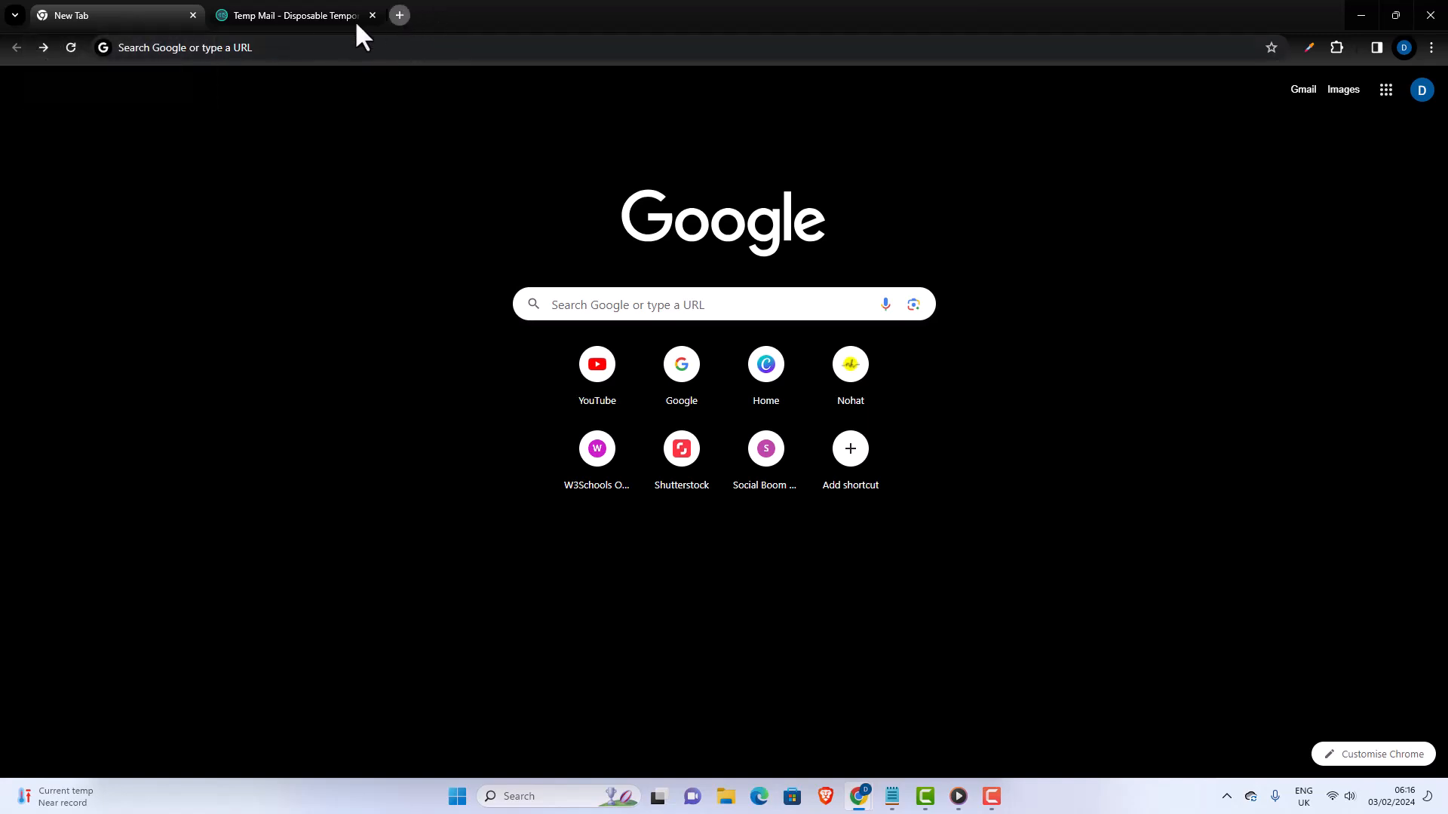
click(121, 17)
click(42, 47)
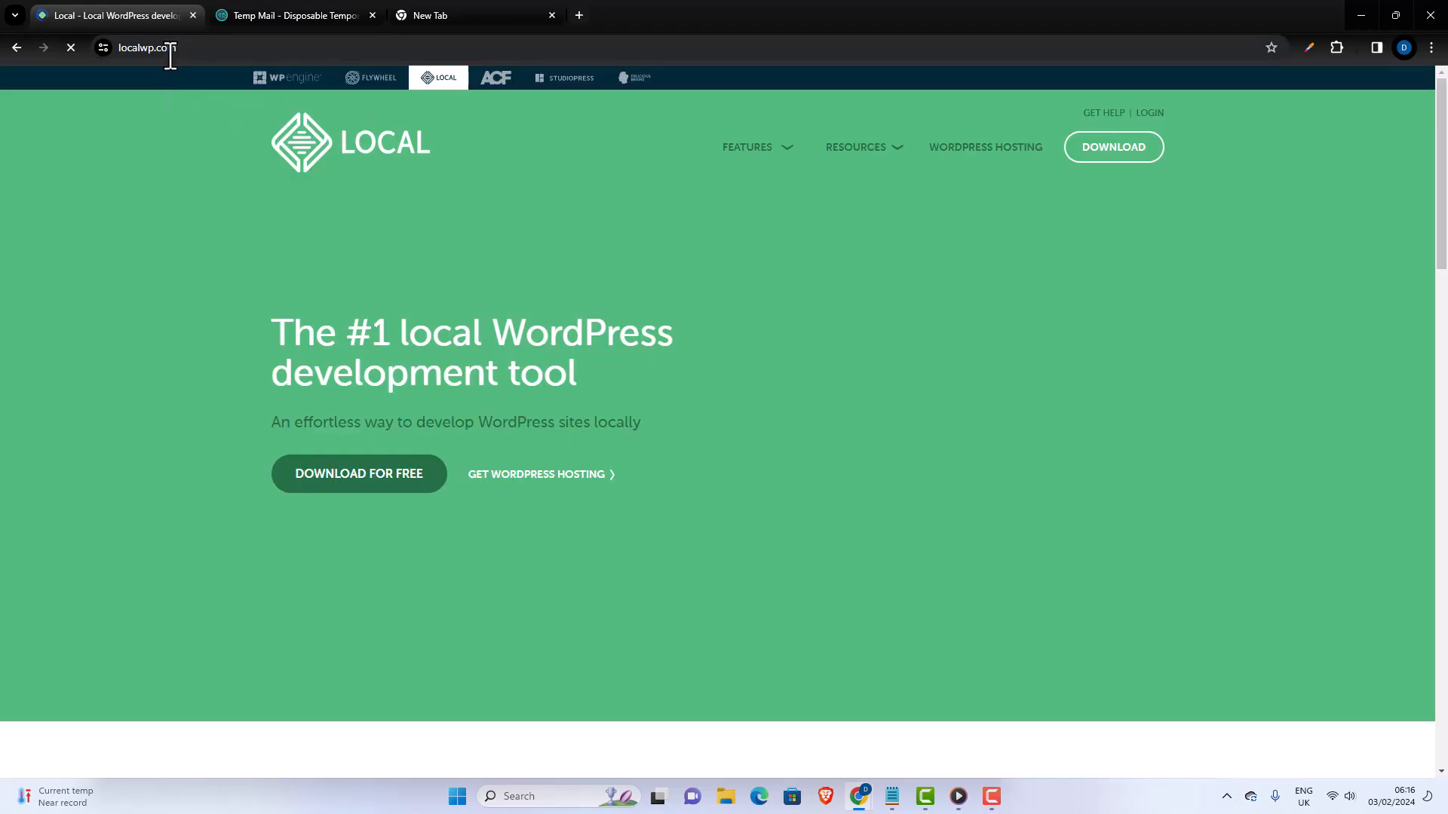
click(181, 49)
click(181, 50)
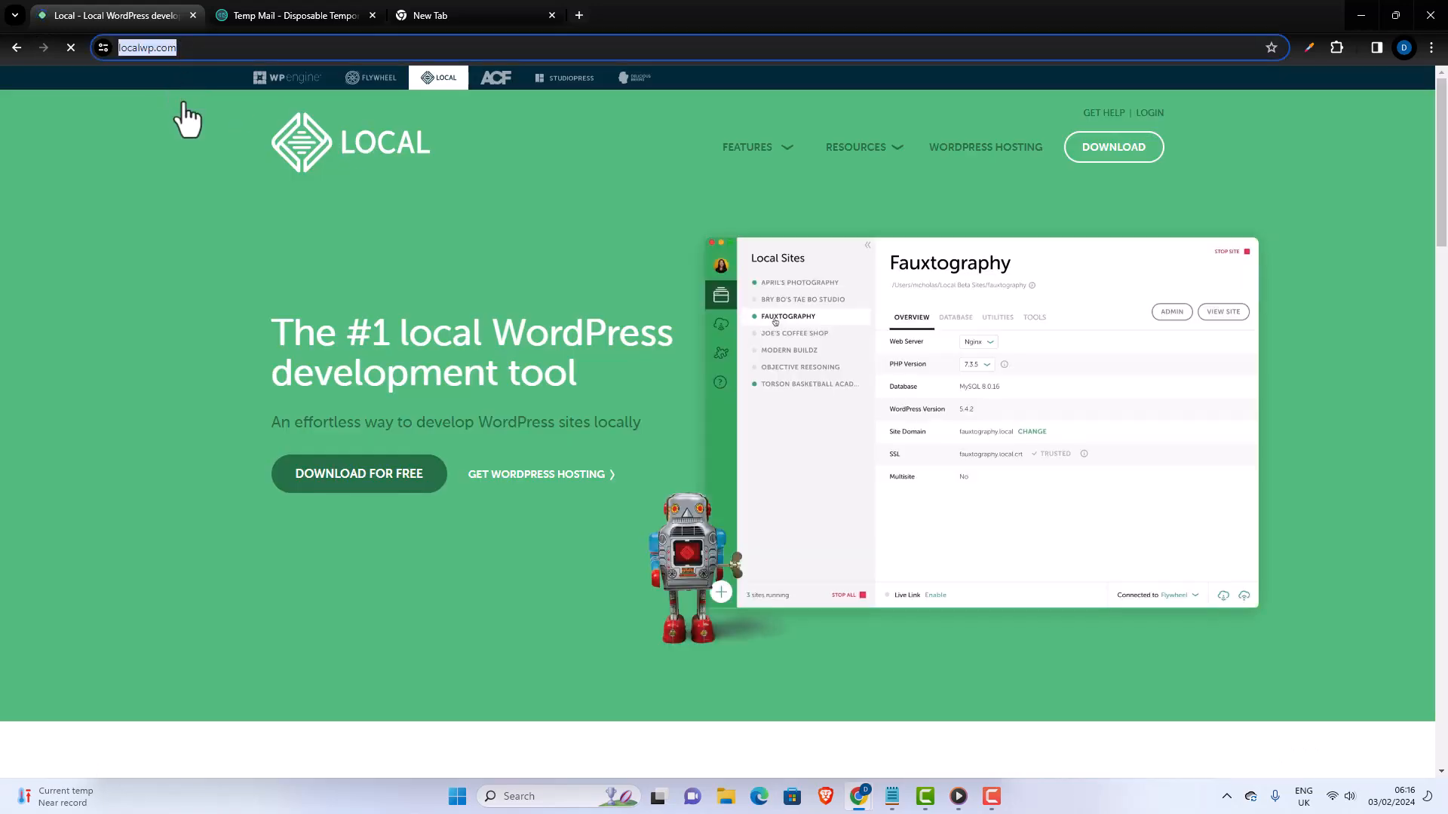
click(182, 50)
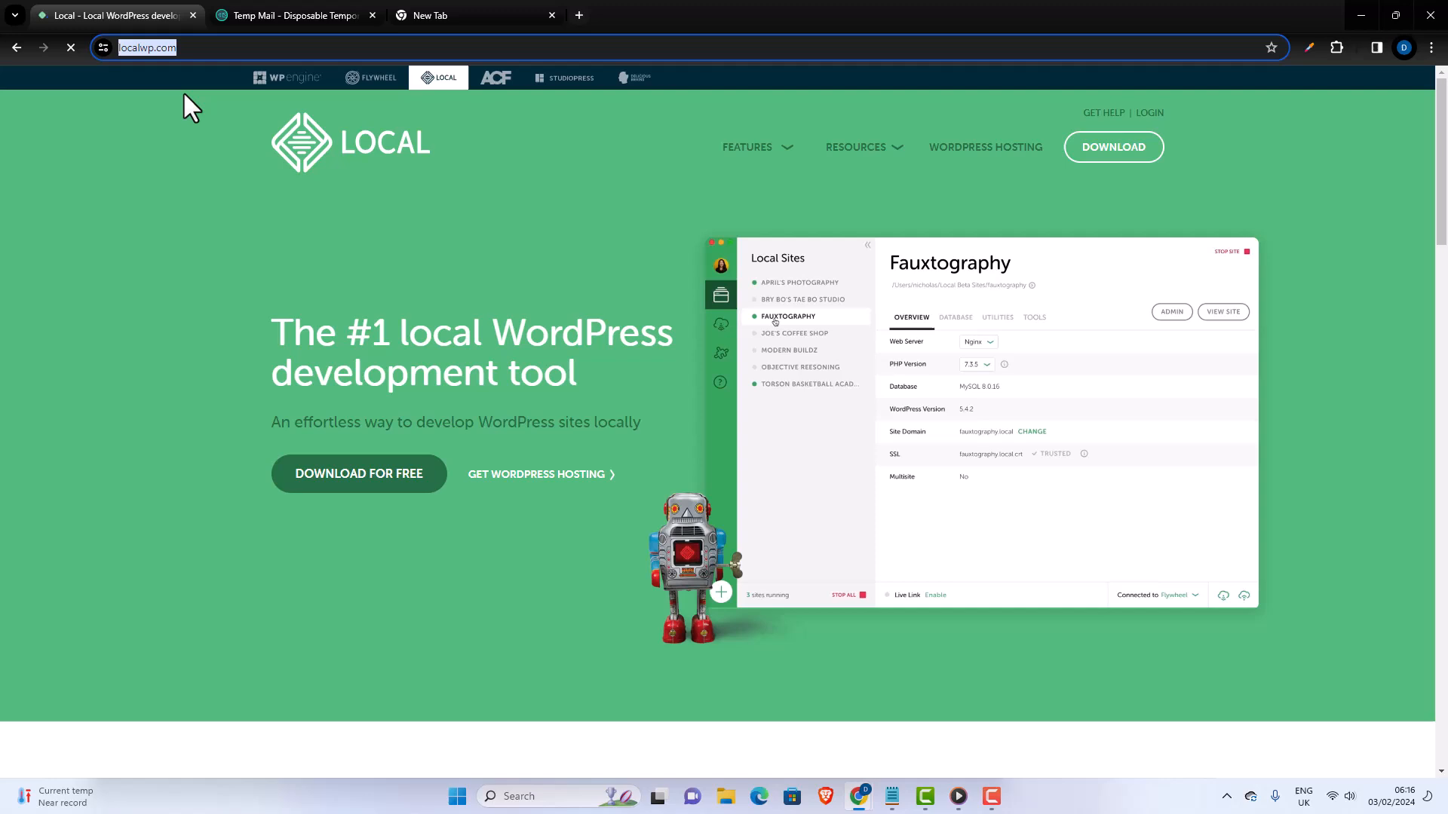
click(318, 216)
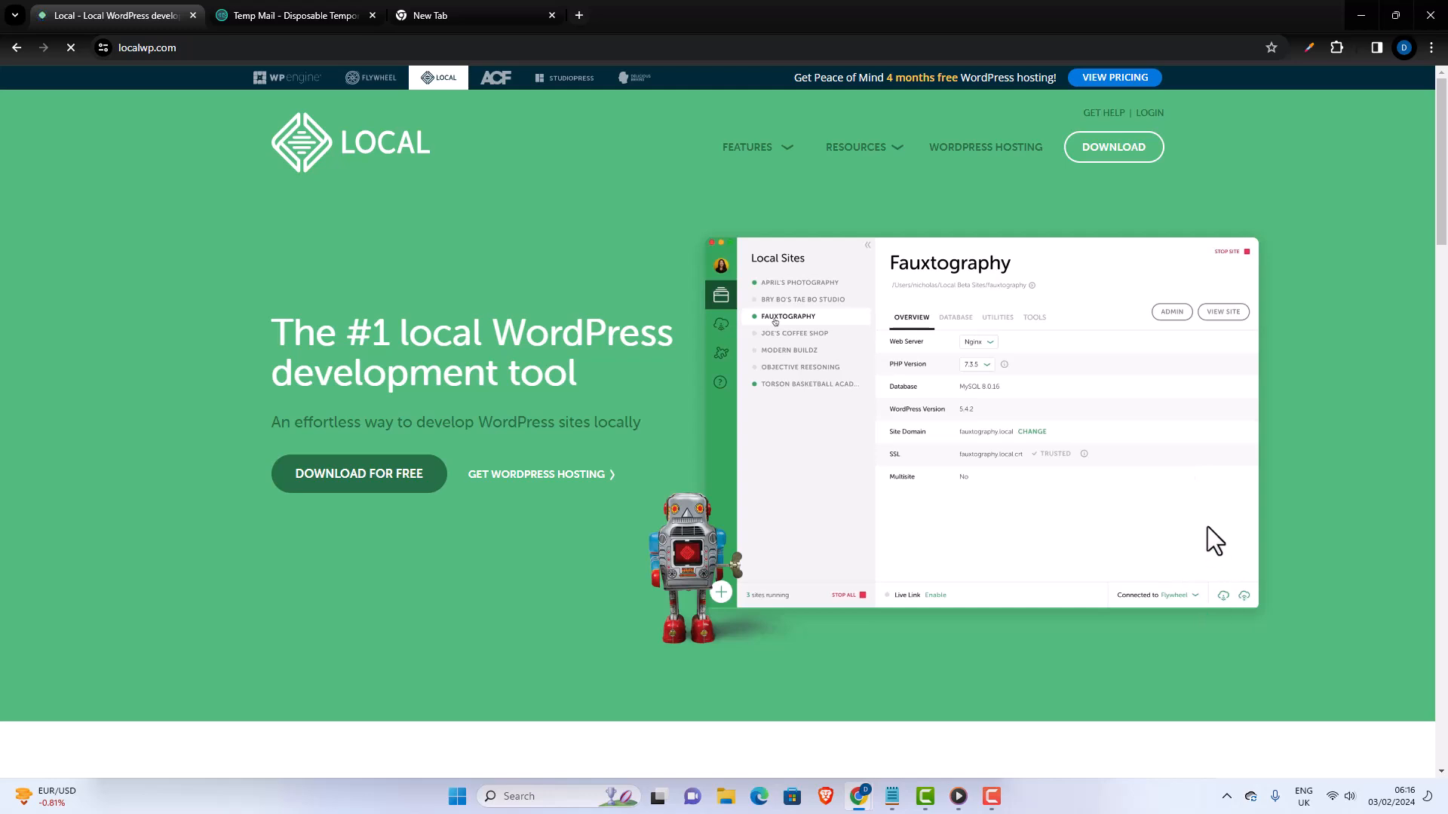
- Open the free Download Local form and choose Windows as the platform
scroll(1131, 460, down, 2)
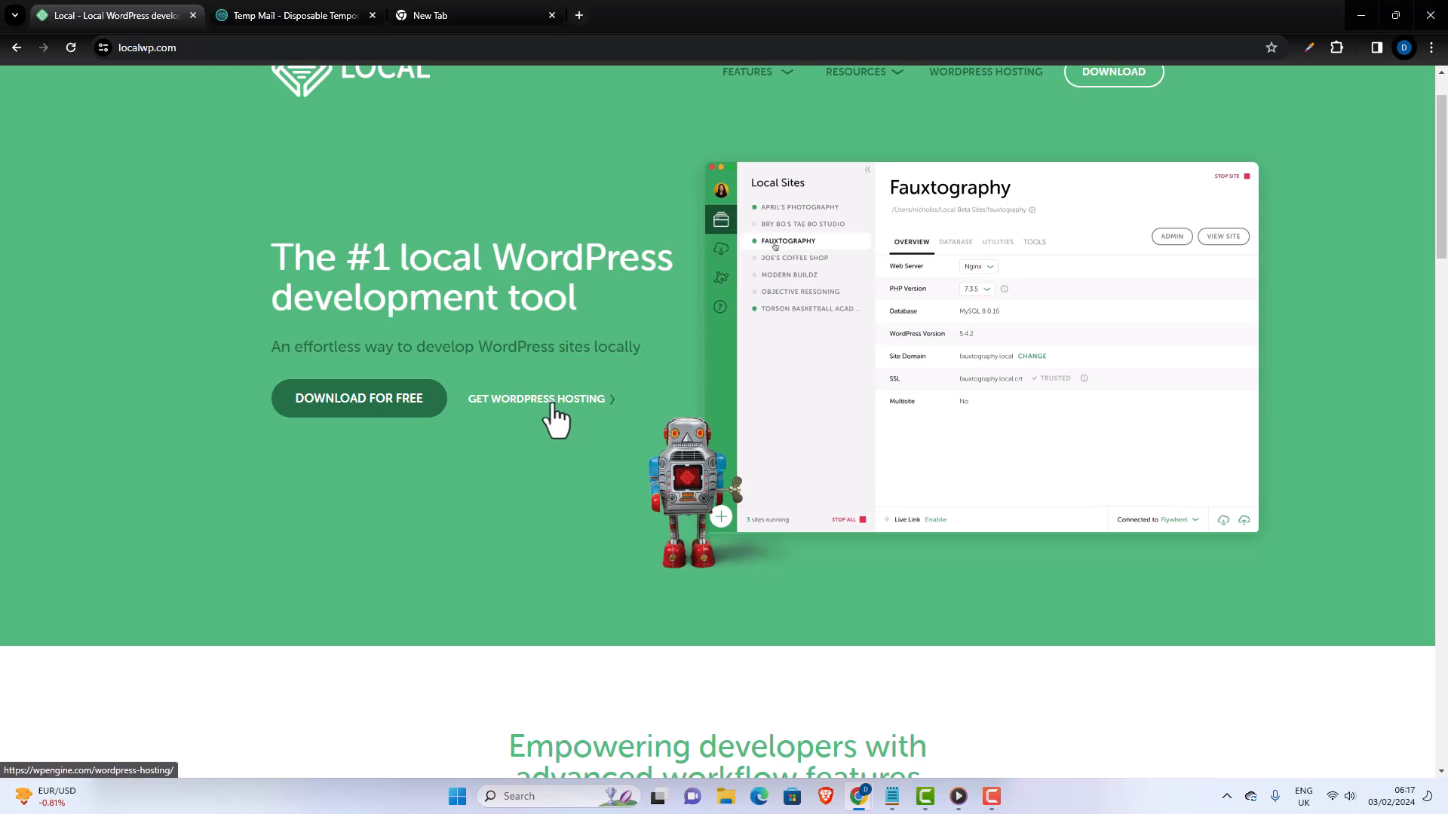
scroll(555, 417, down, 3)
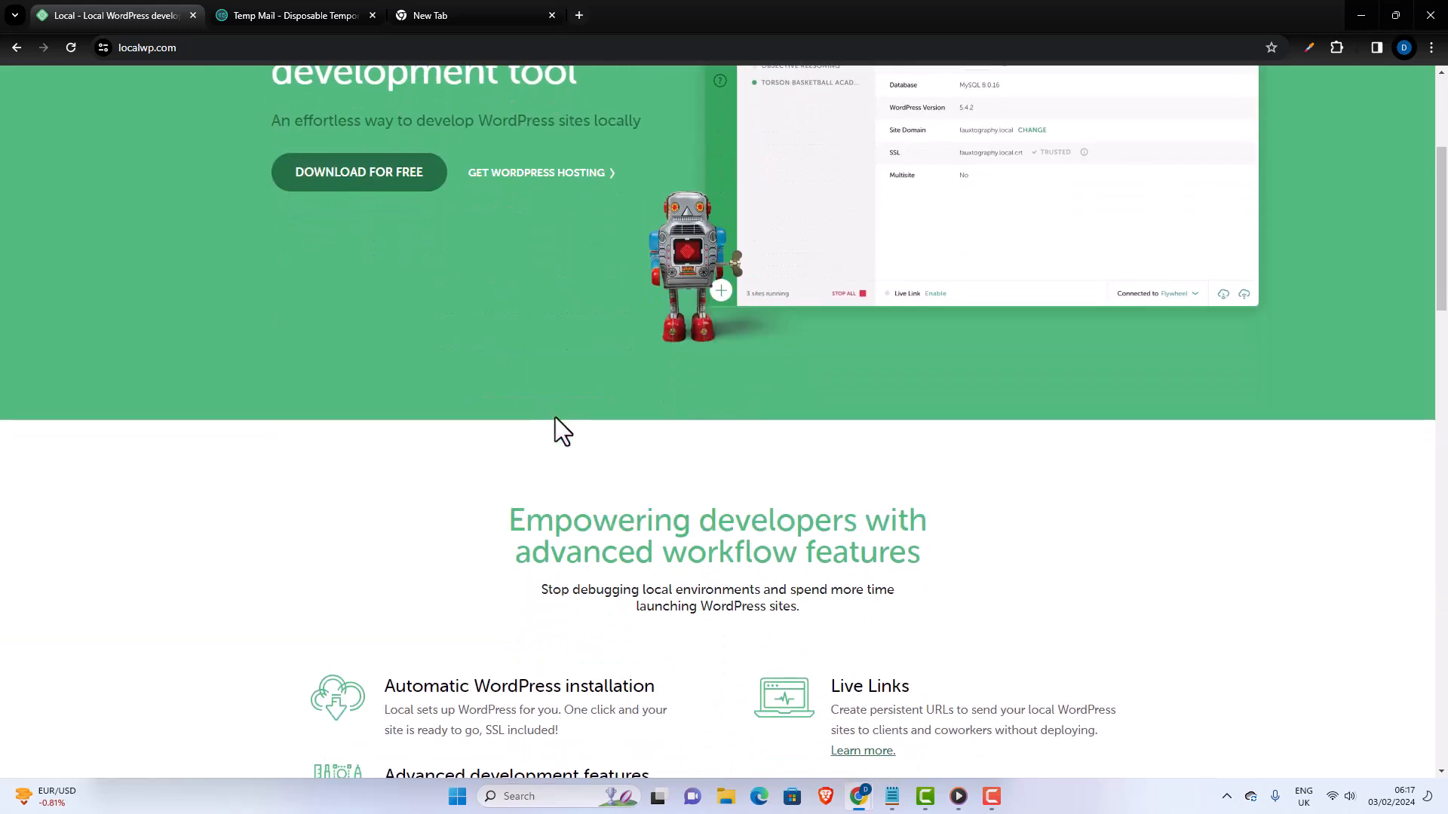
scroll(555, 418, up, 2)
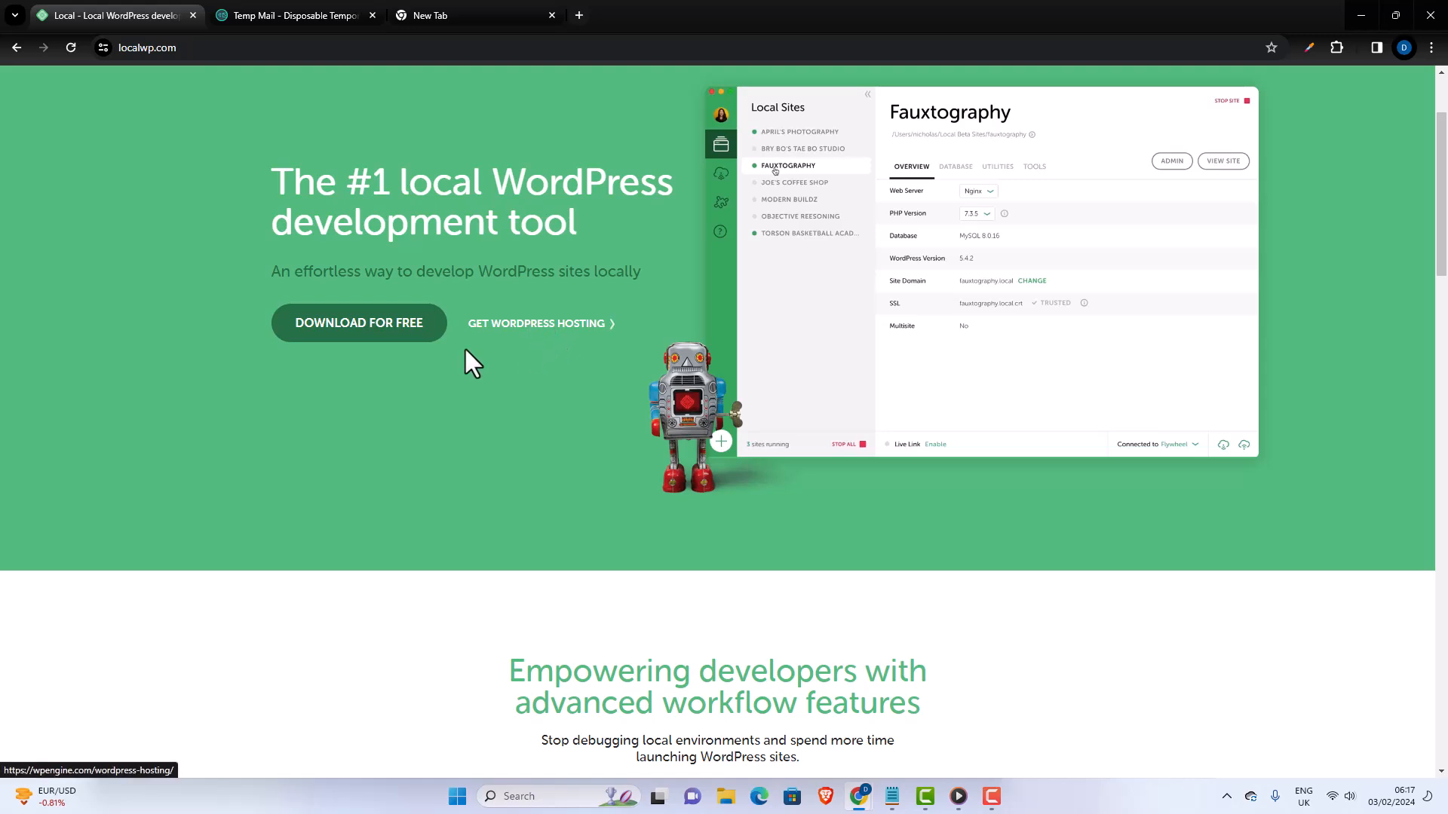
click(362, 328)
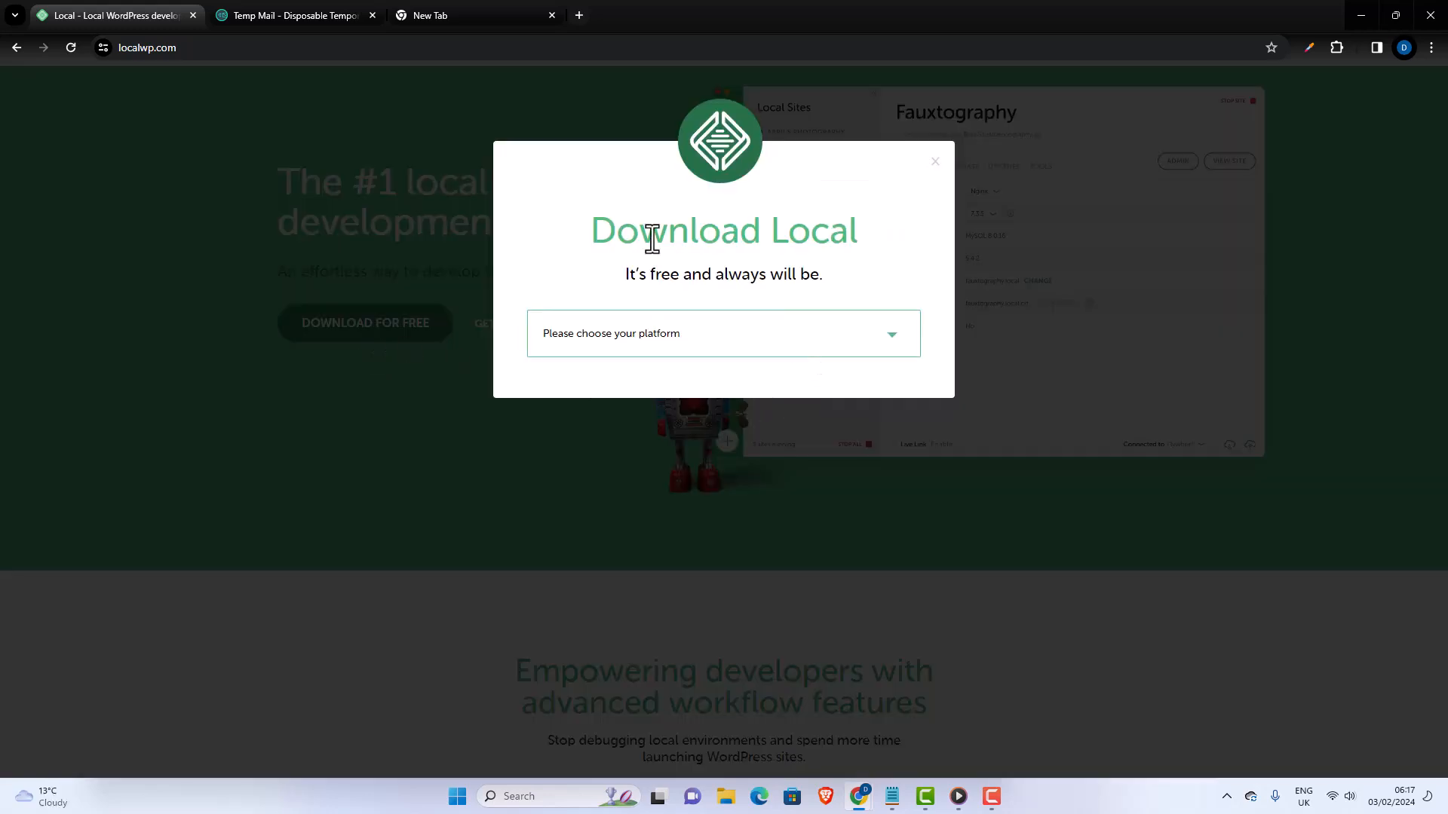
click(893, 360)
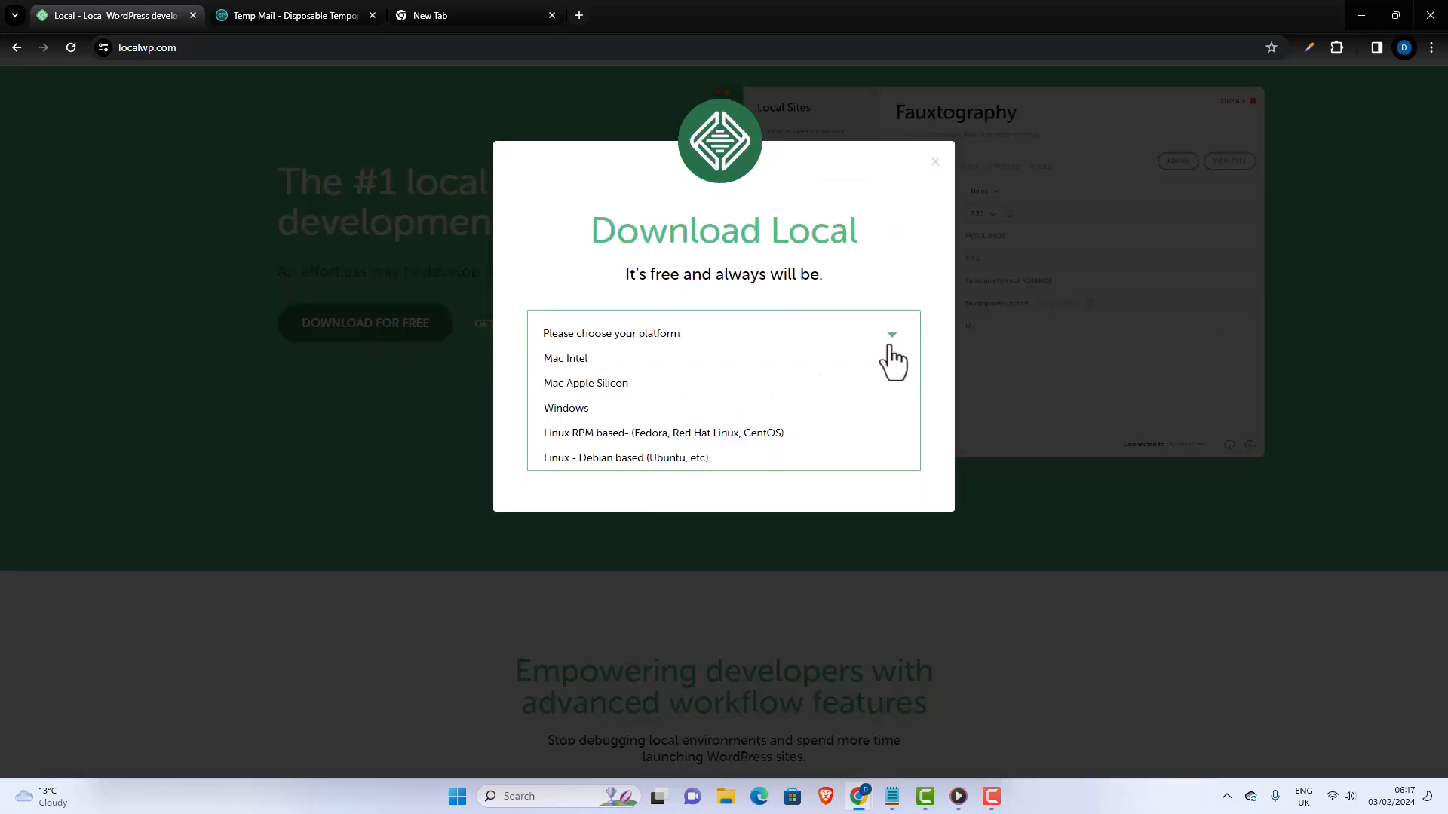
click(803, 408)
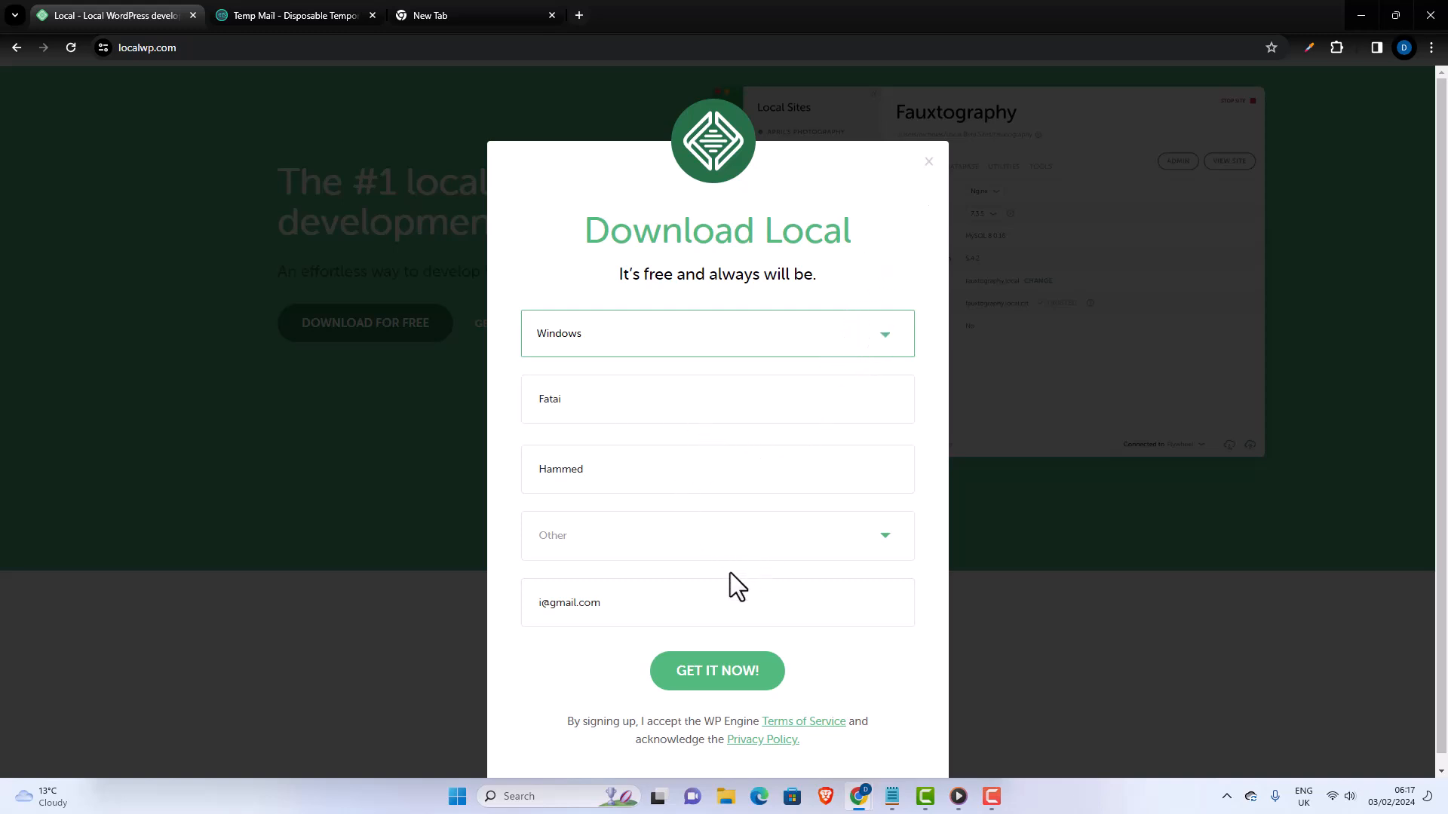
drag(611, 609, 485, 594)
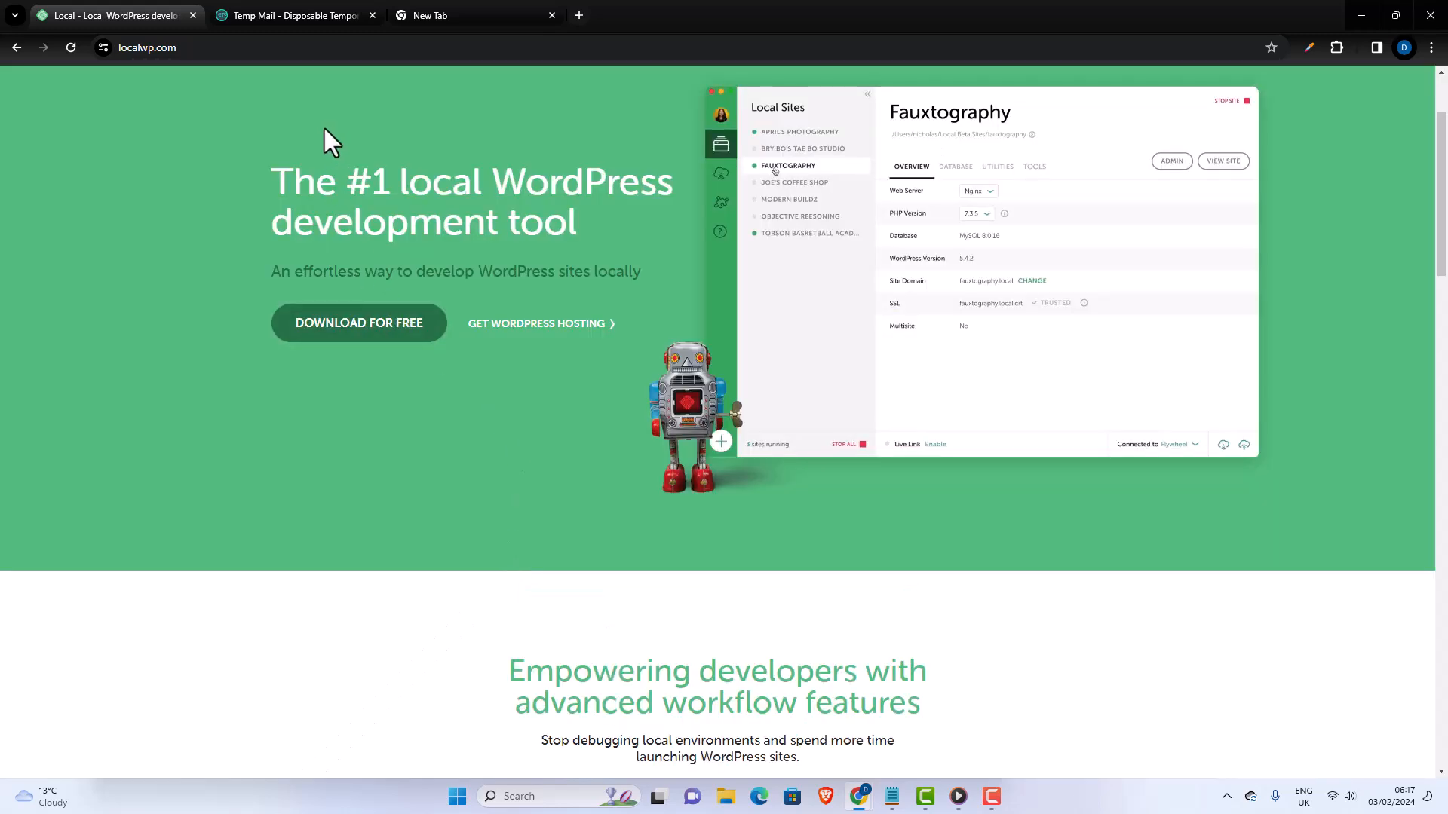
- Copy the temporary email address from the Temp Mail page and return to the Local website
click(304, 13)
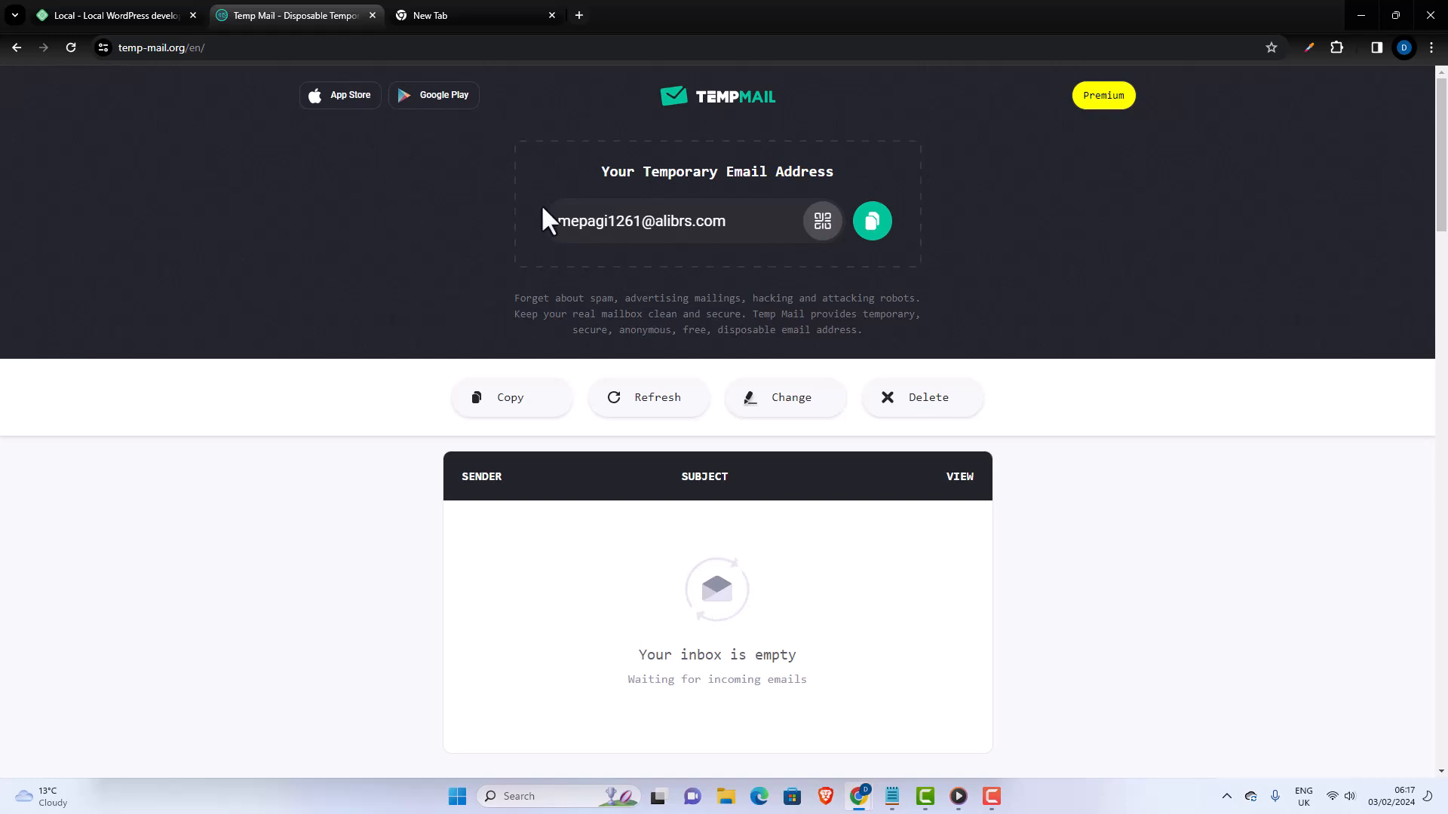
click(875, 227)
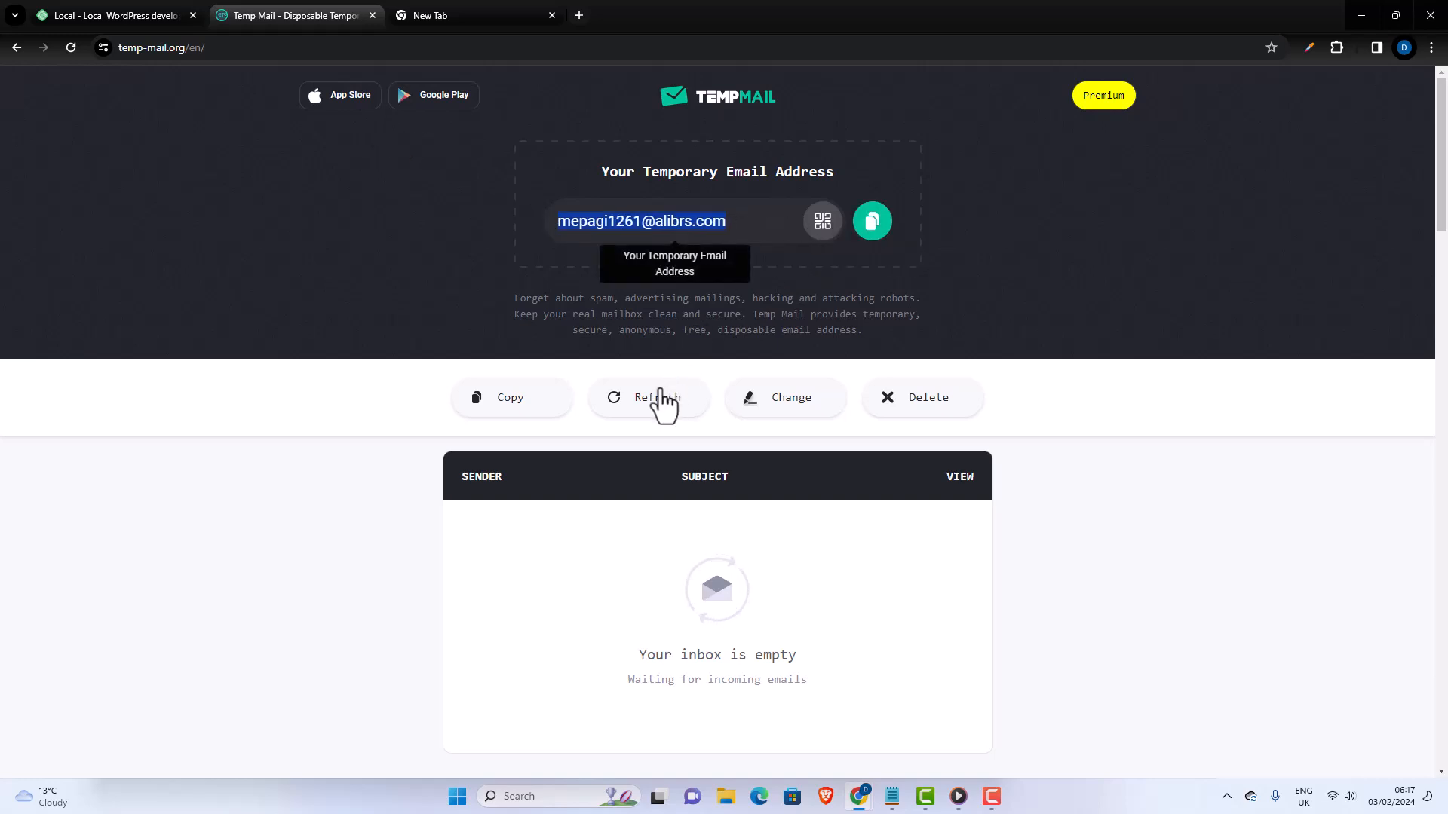
click(135, 9)
click(286, 9)
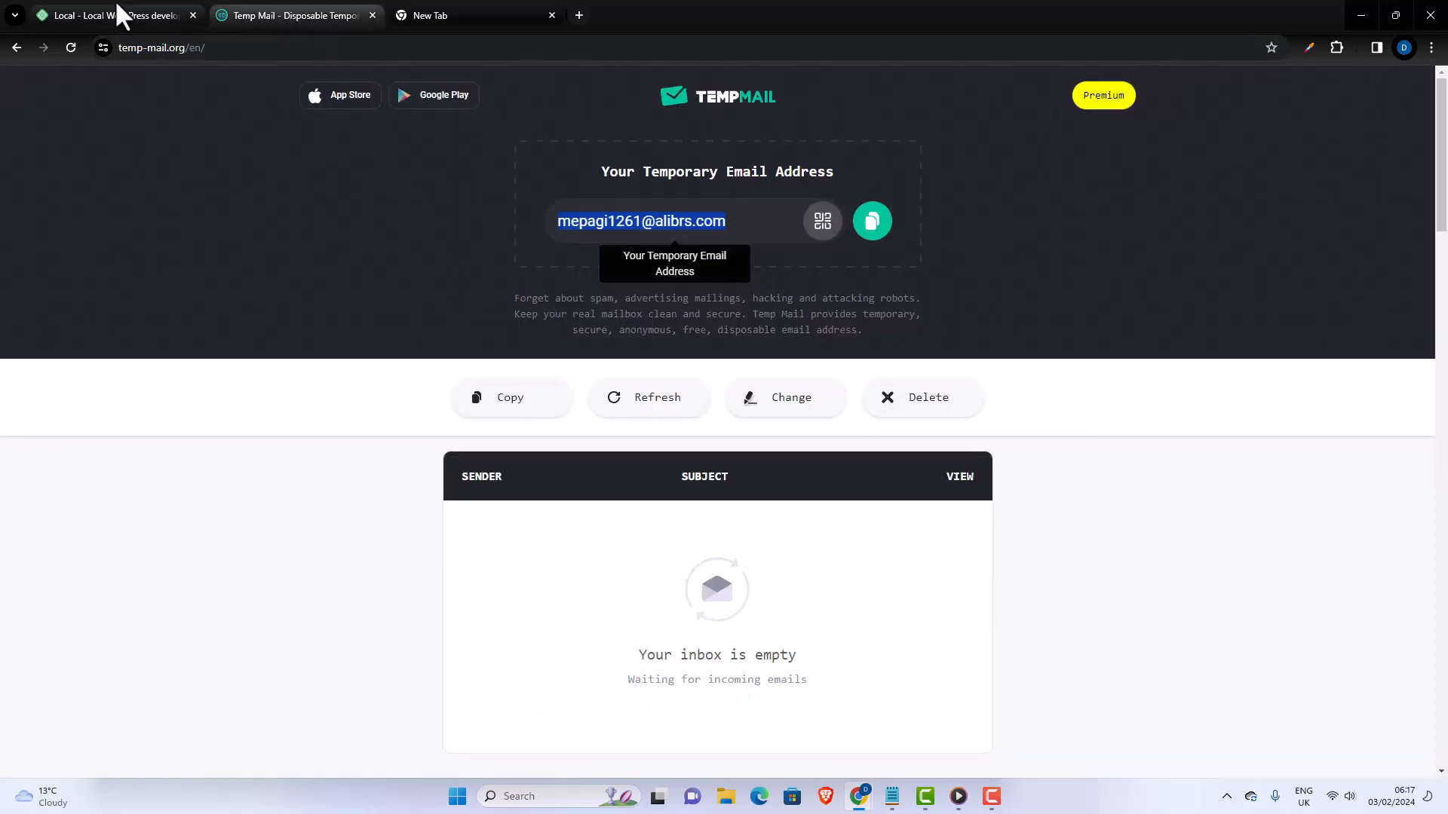
click(115, 9)
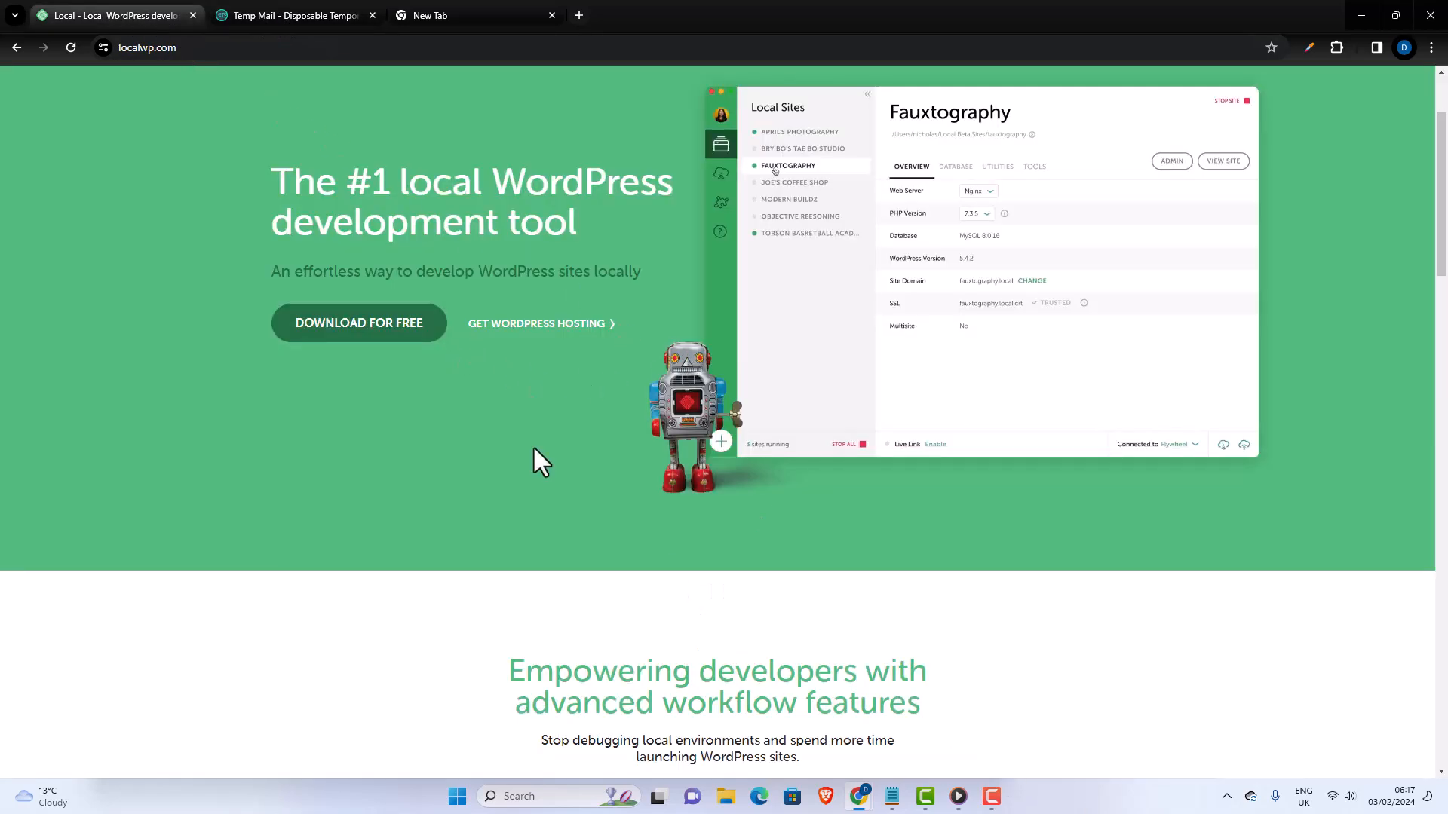
- Reopen the Download Local form and set the organization type to Agency
click(362, 323)
click(765, 339)
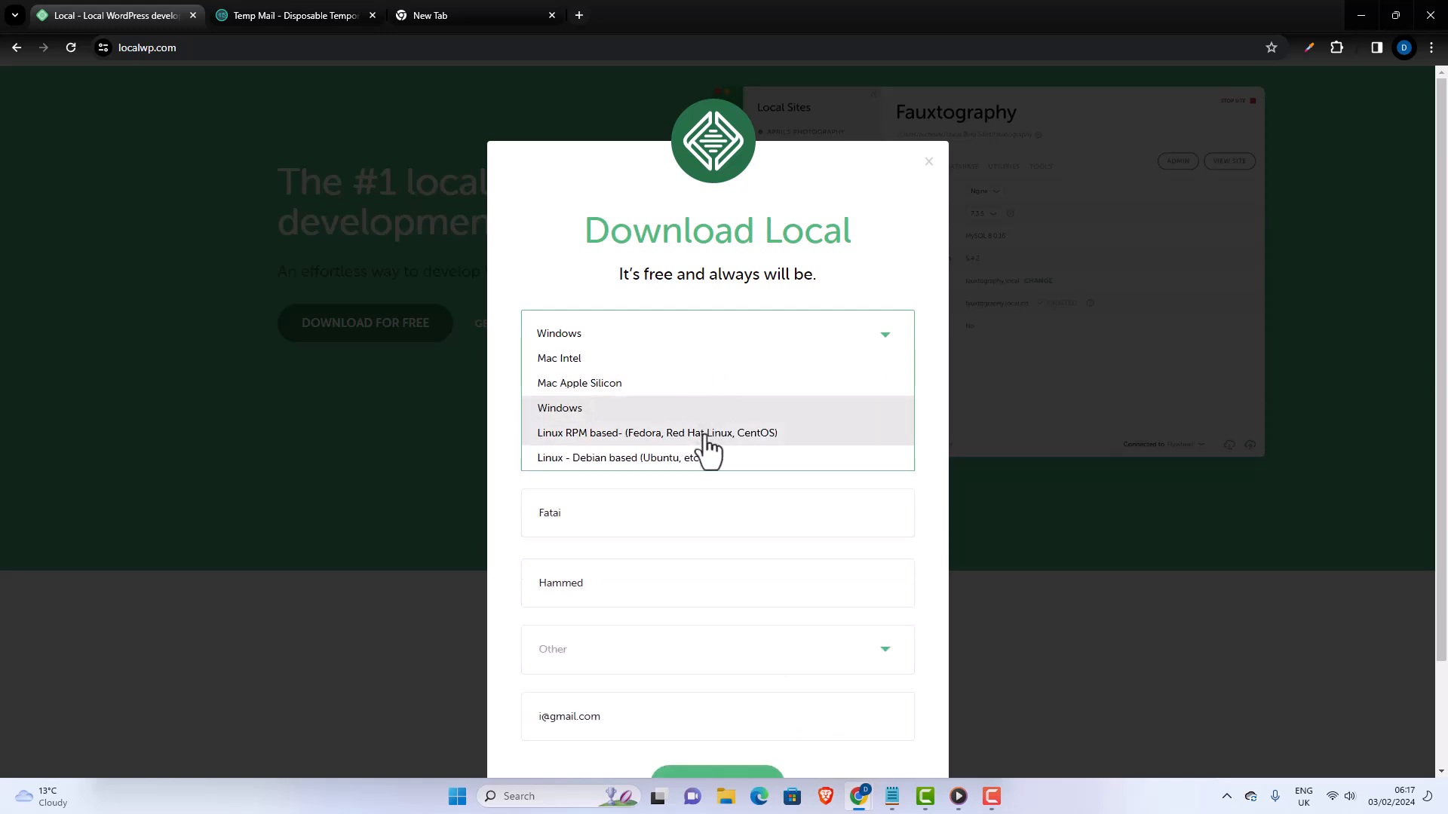
click(610, 523)
click(575, 582)
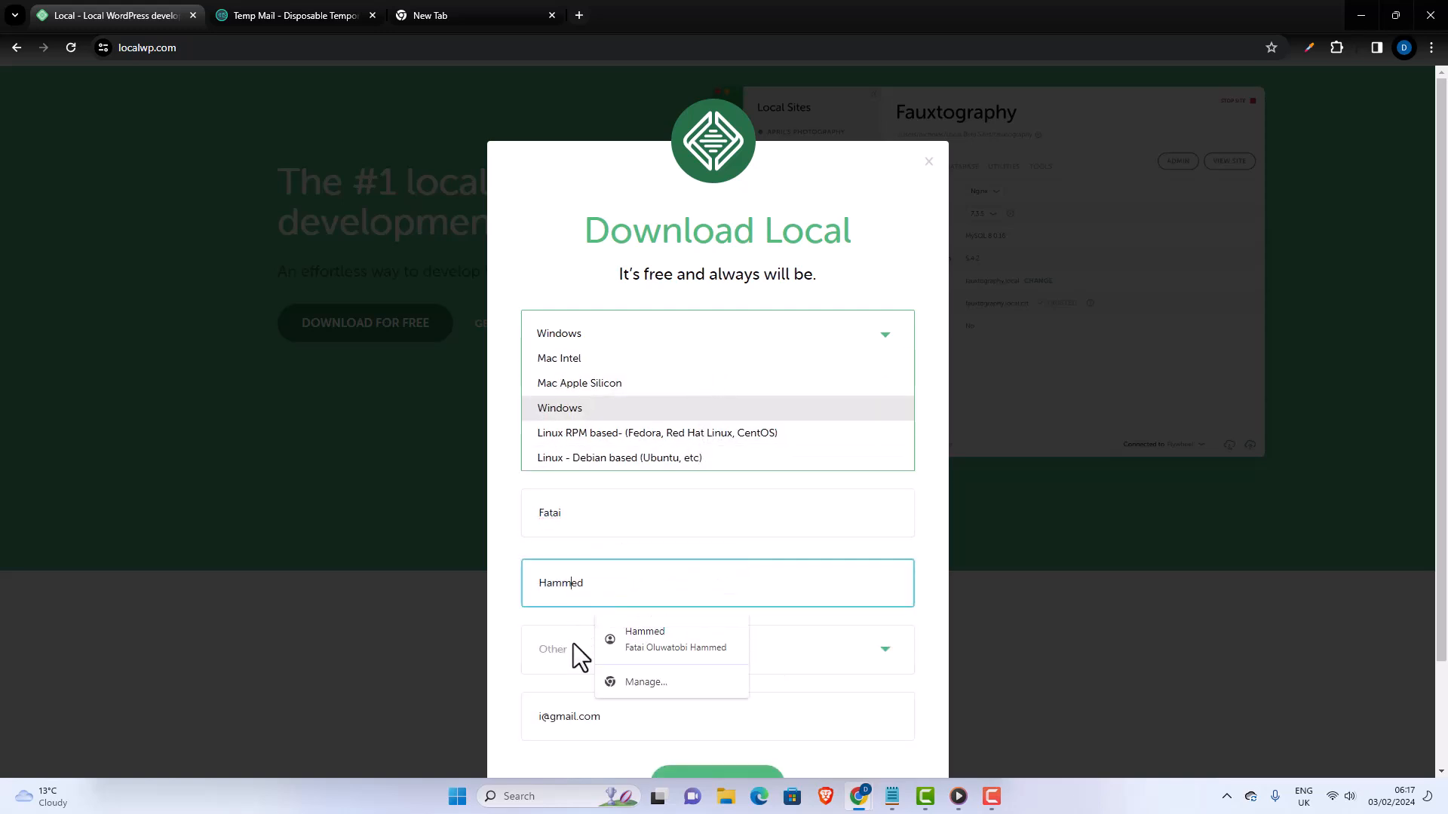
click(573, 647)
click(582, 694)
scroll(653, 653, down, 2)
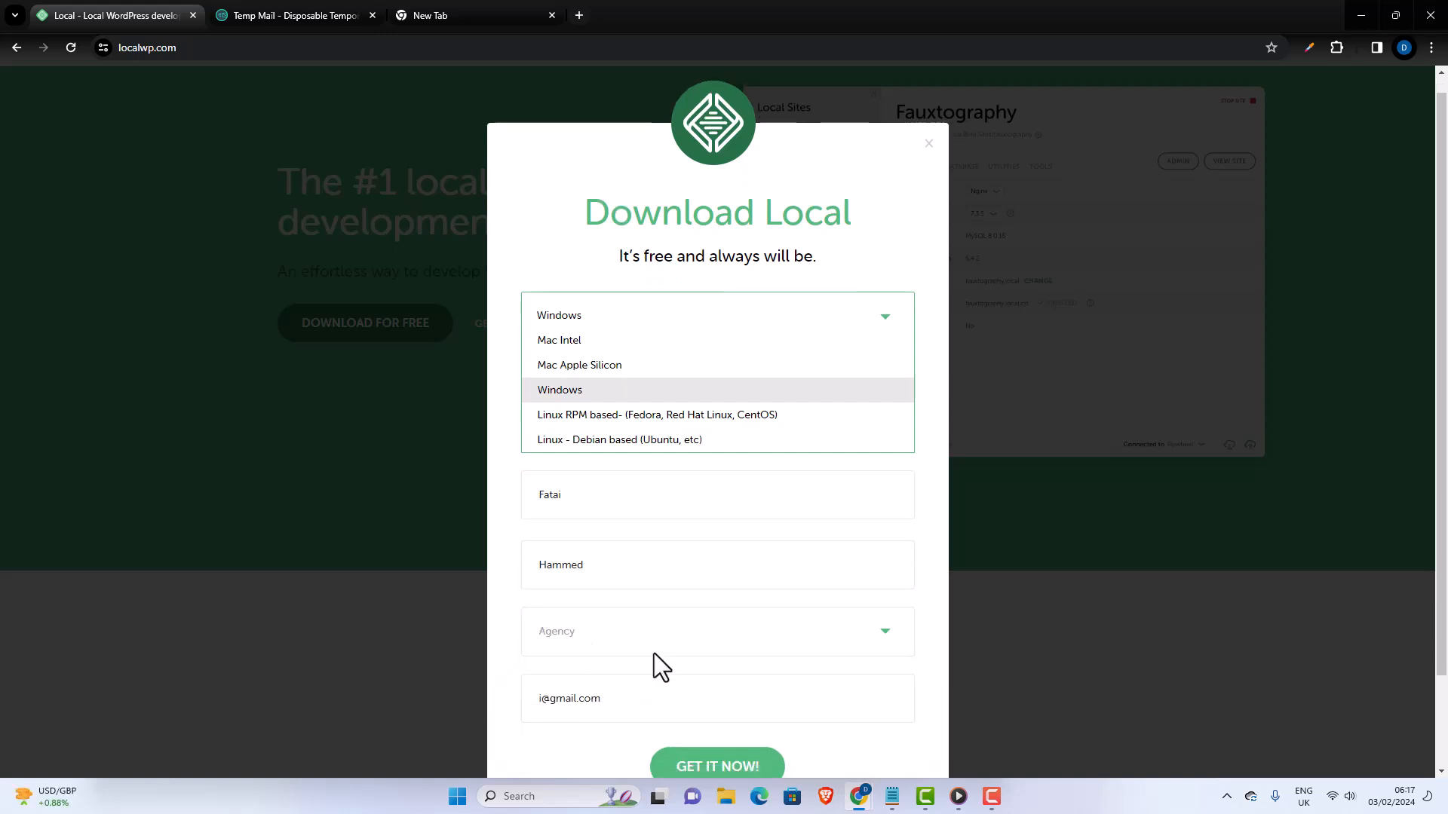
drag(620, 596, 442, 531)
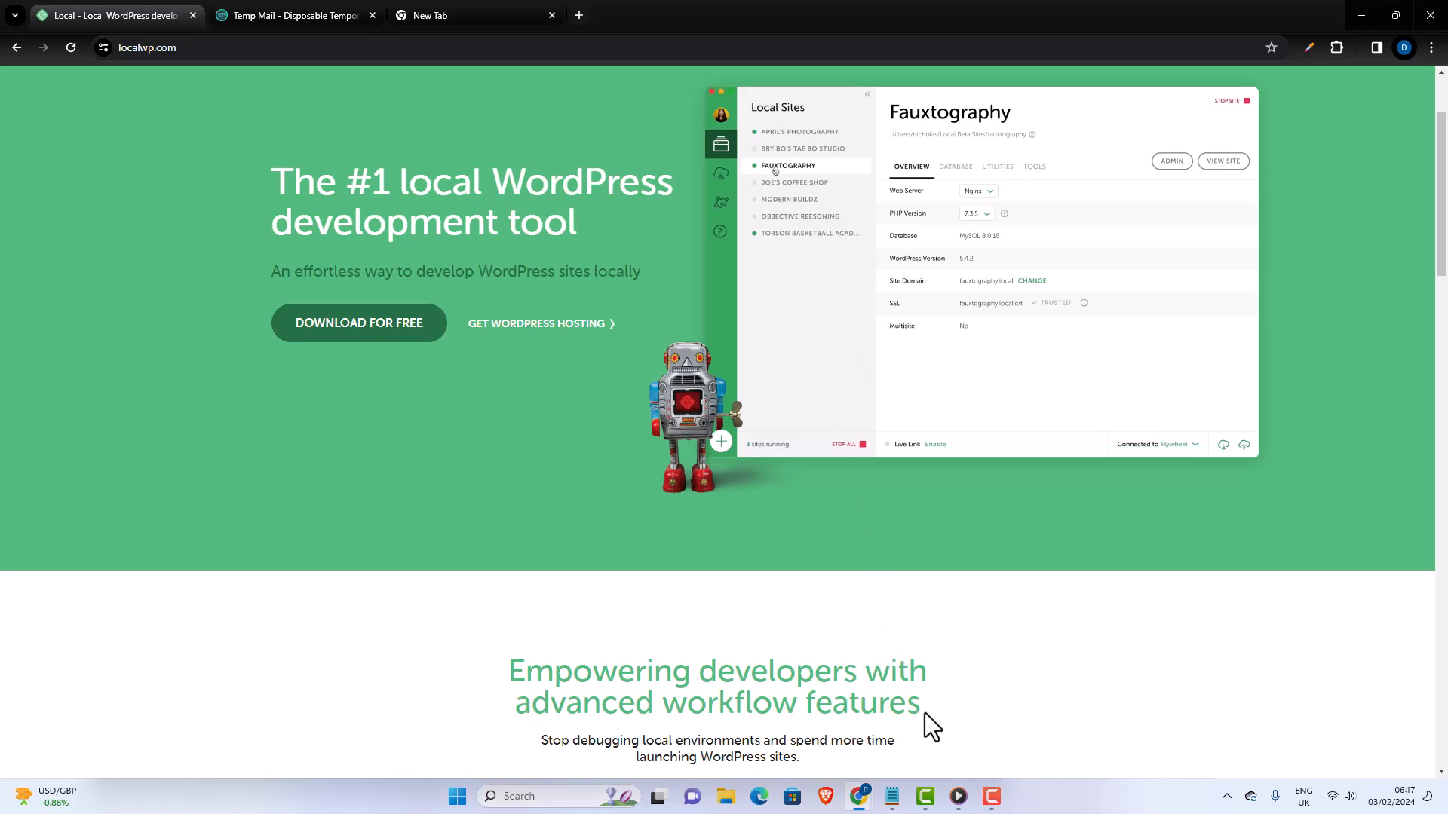
- Complete the download form with Windows, Agency and the copied temporary email address in place of the prefilled one, and submit it
click(372, 334)
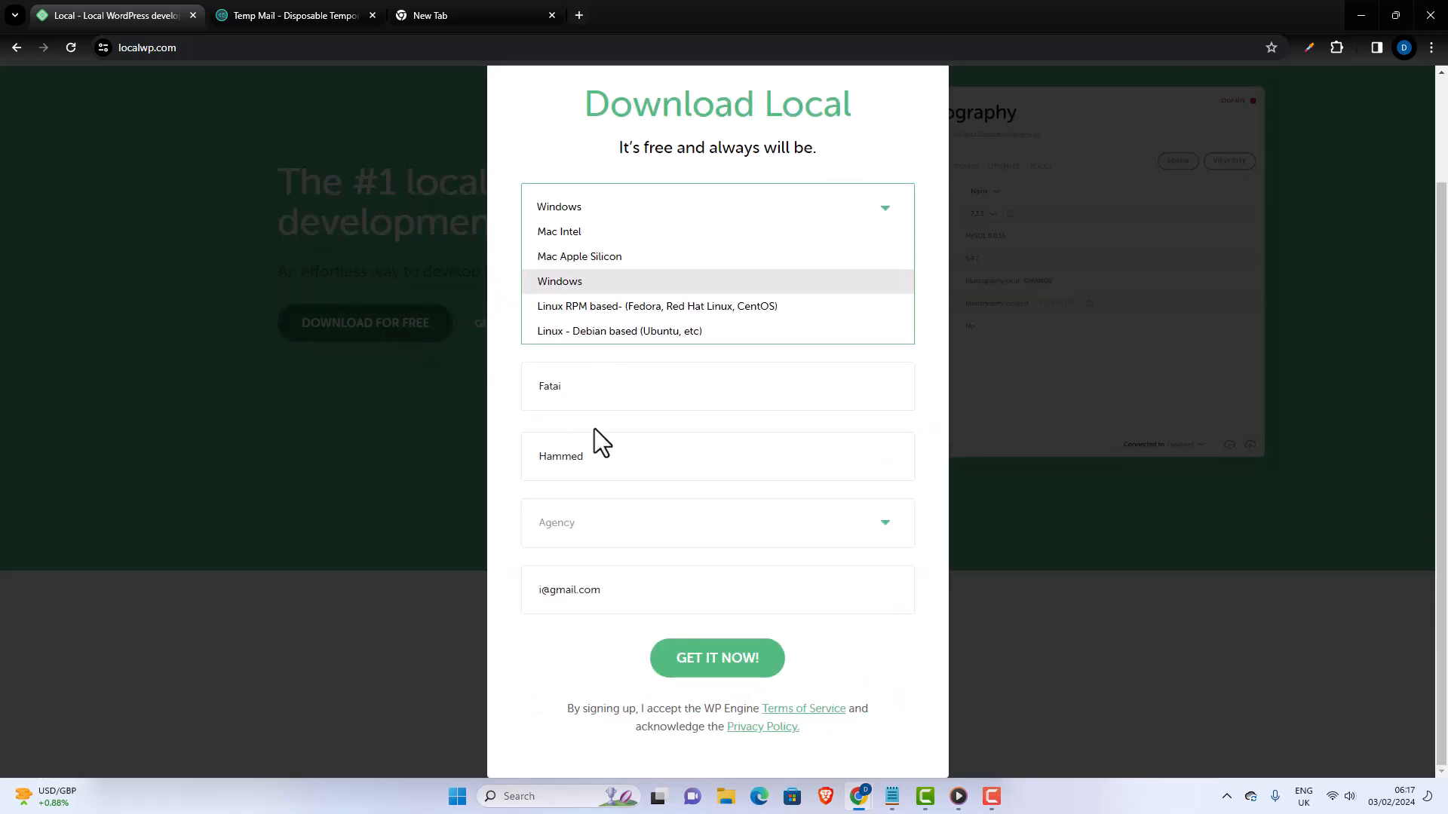
click(598, 287)
click(590, 522)
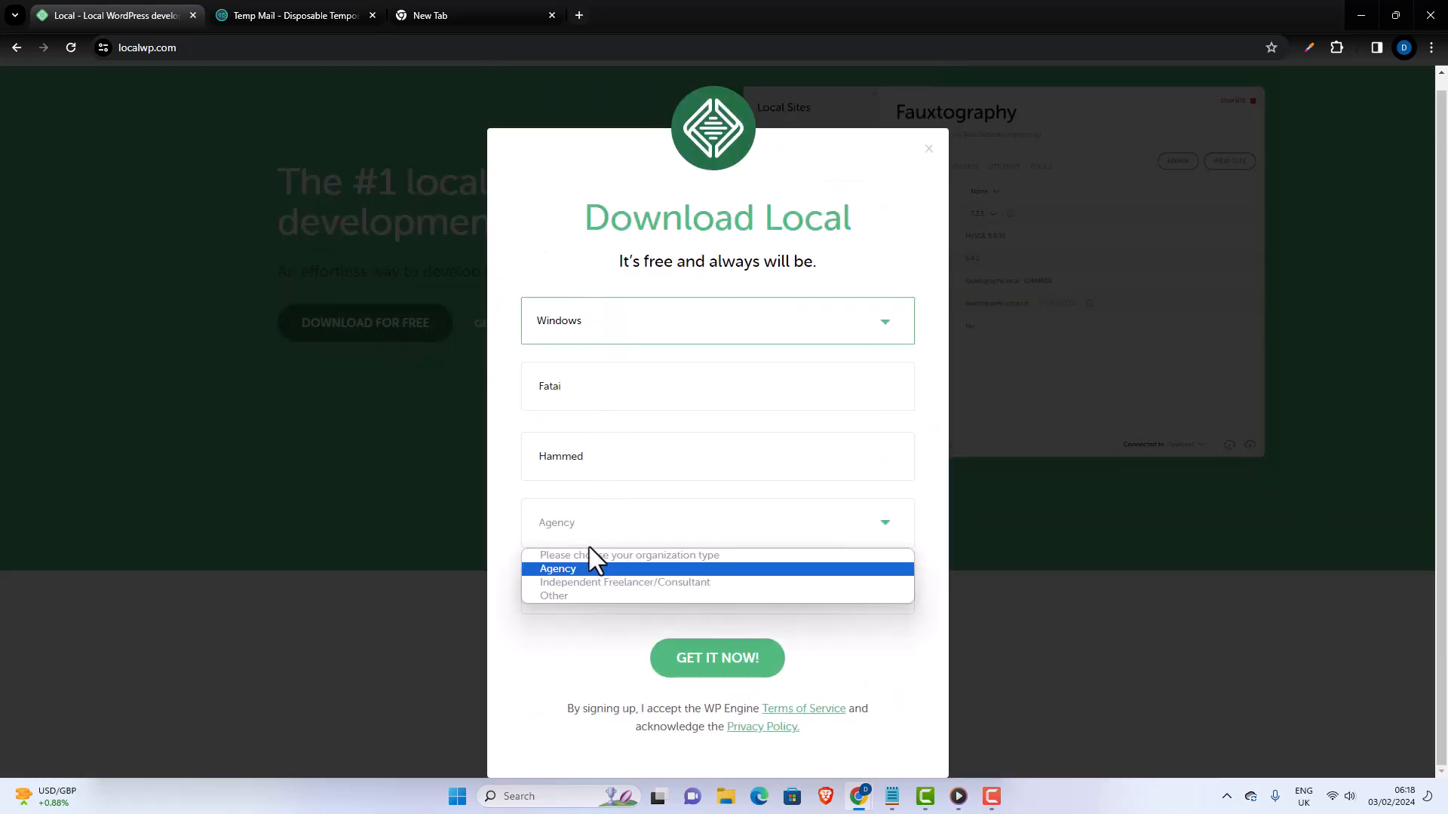
click(585, 569)
triple_click(583, 597)
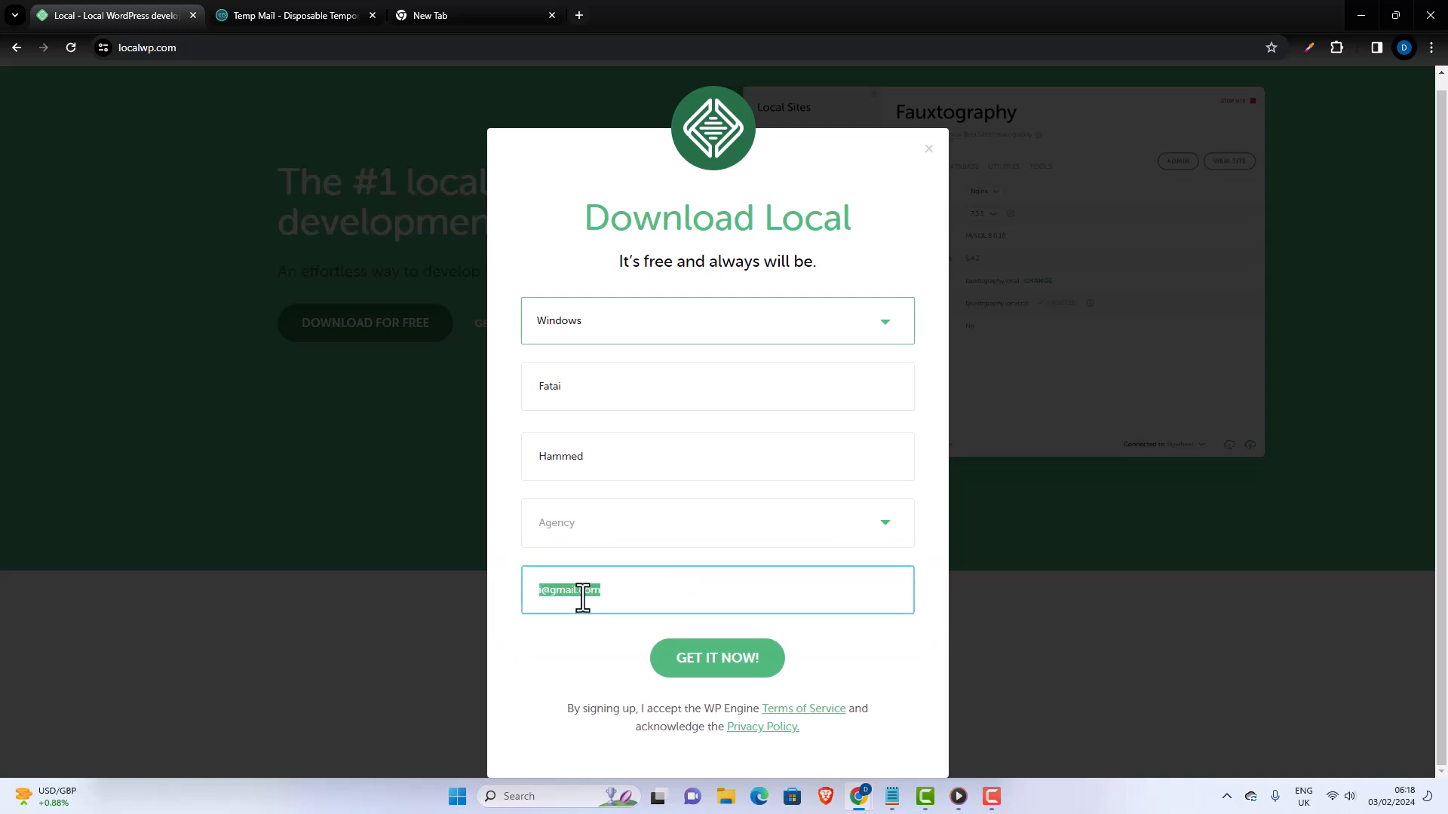
key(ctrl+v)
click(714, 662)
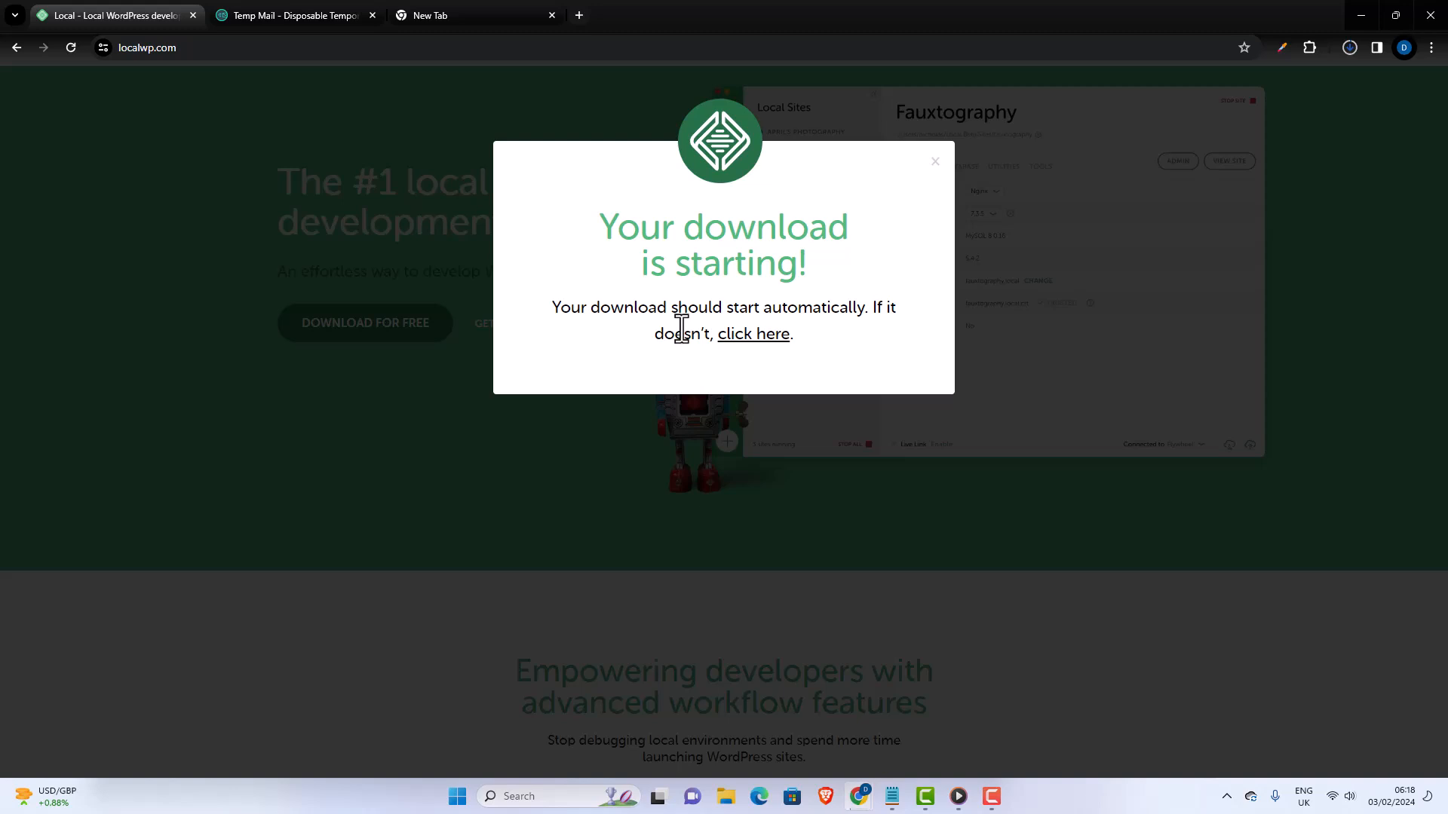
- Start the Windows installer download through the fallback link and check its progress in the recent download history
click(742, 337)
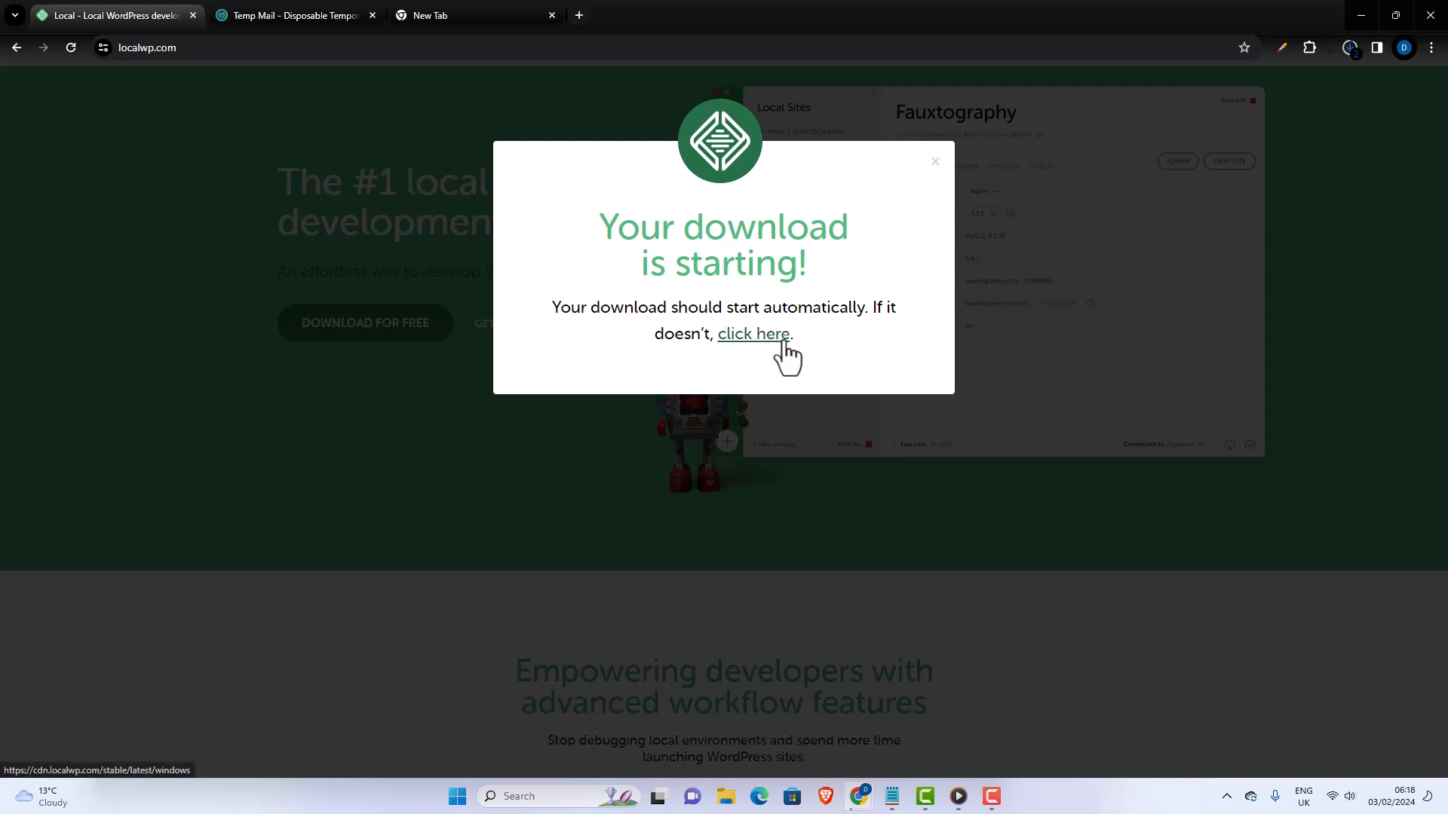
click(1349, 48)
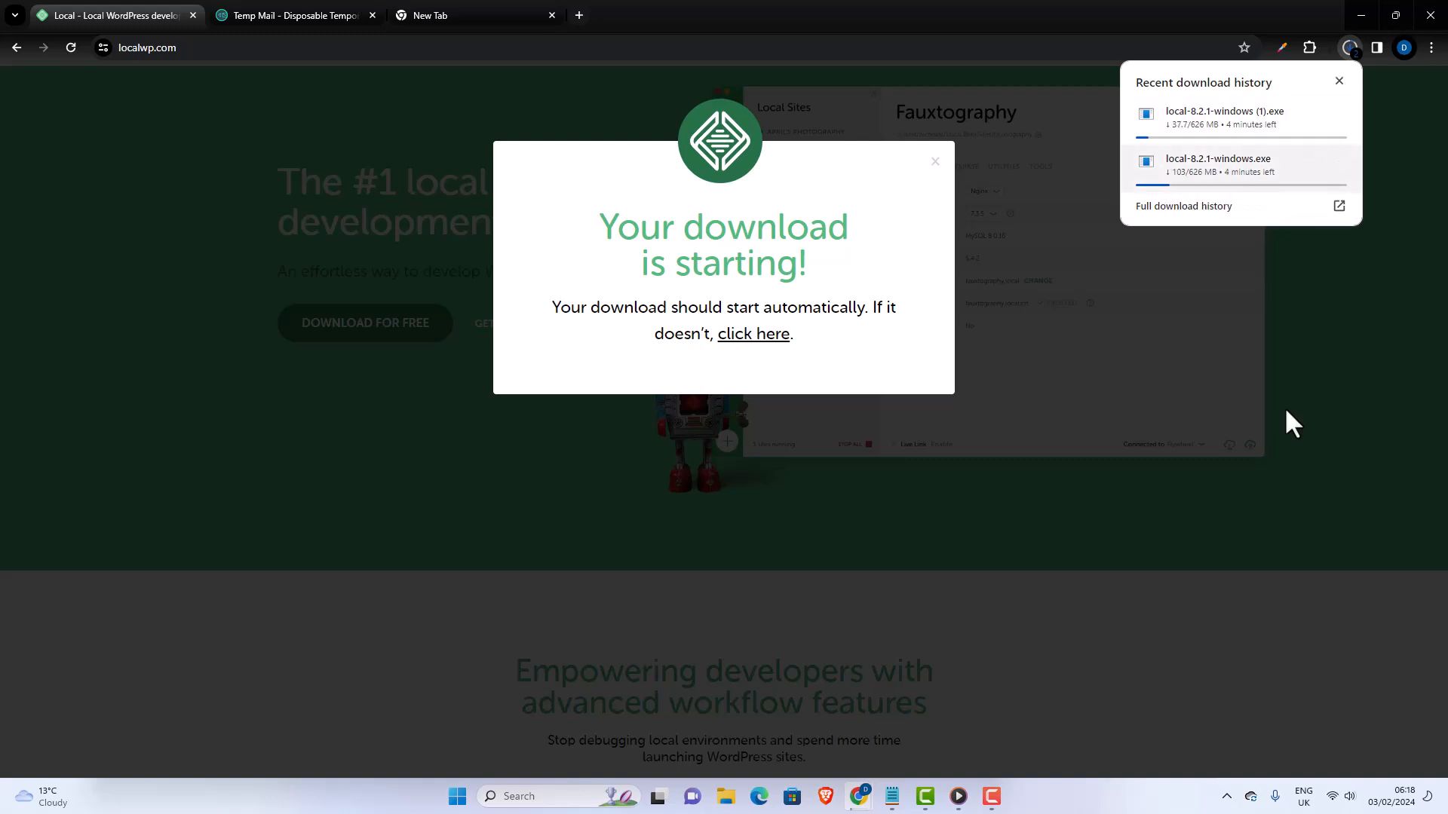
click(990, 797)
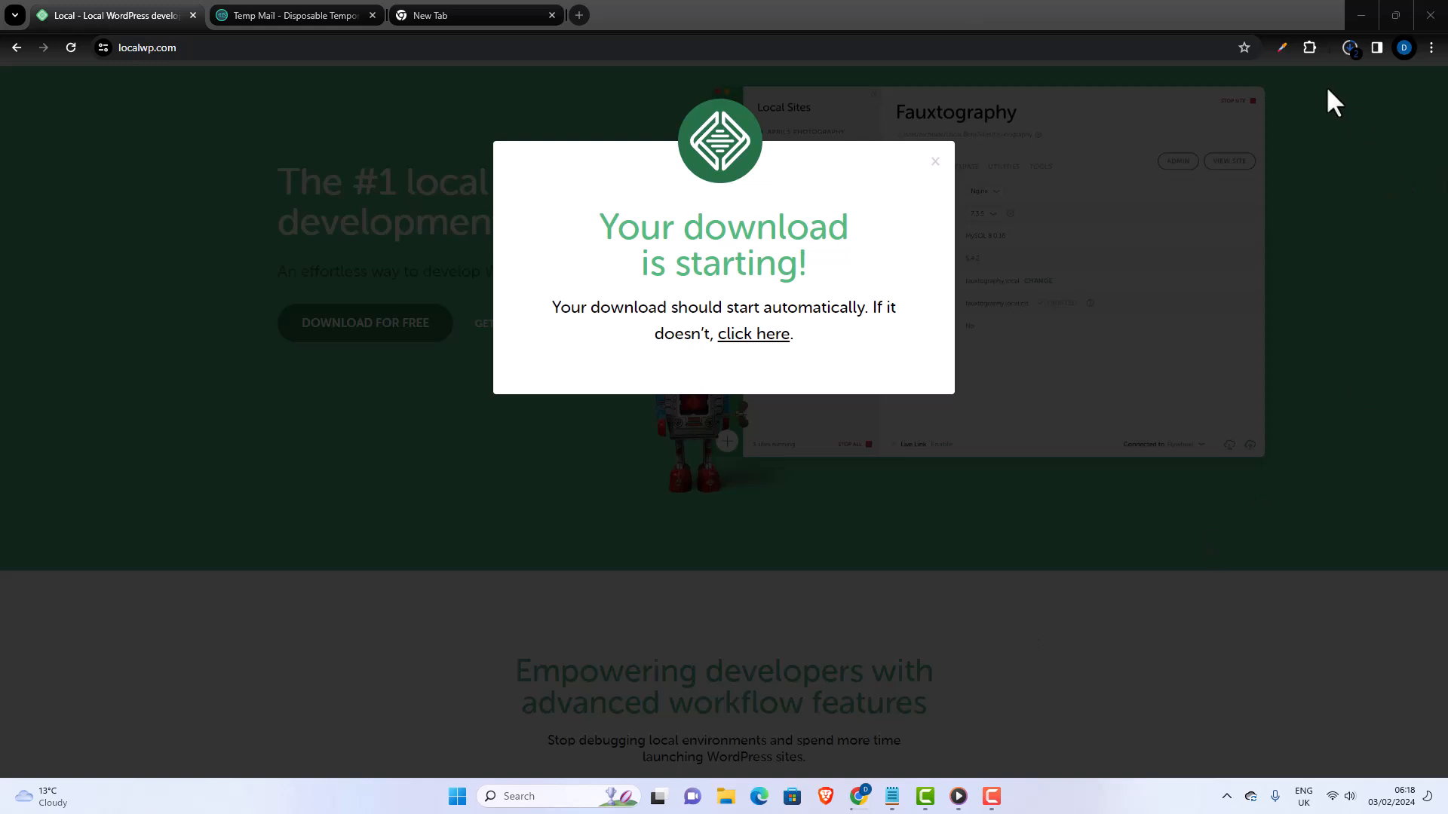
click(1352, 53)
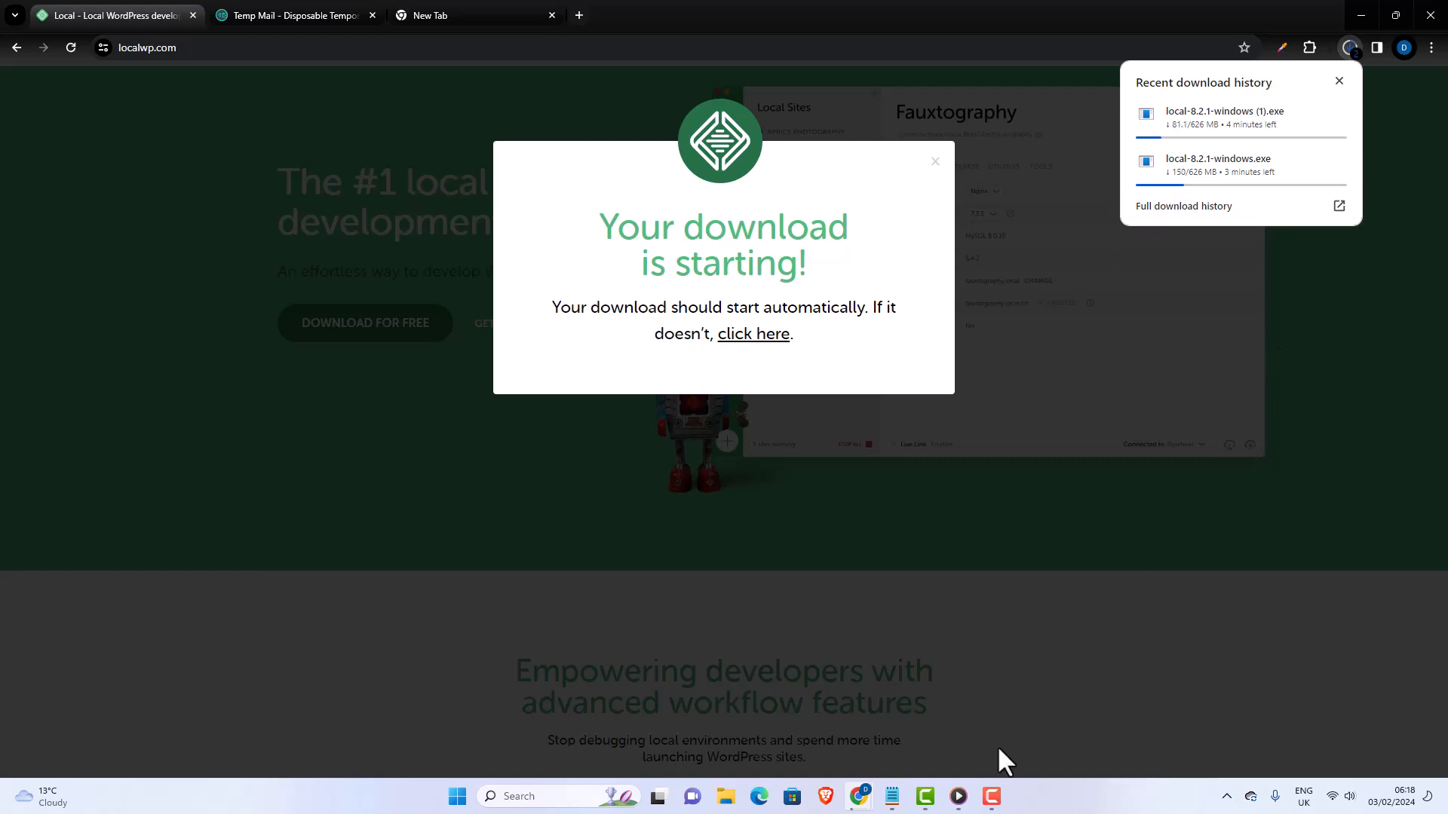
click(987, 797)
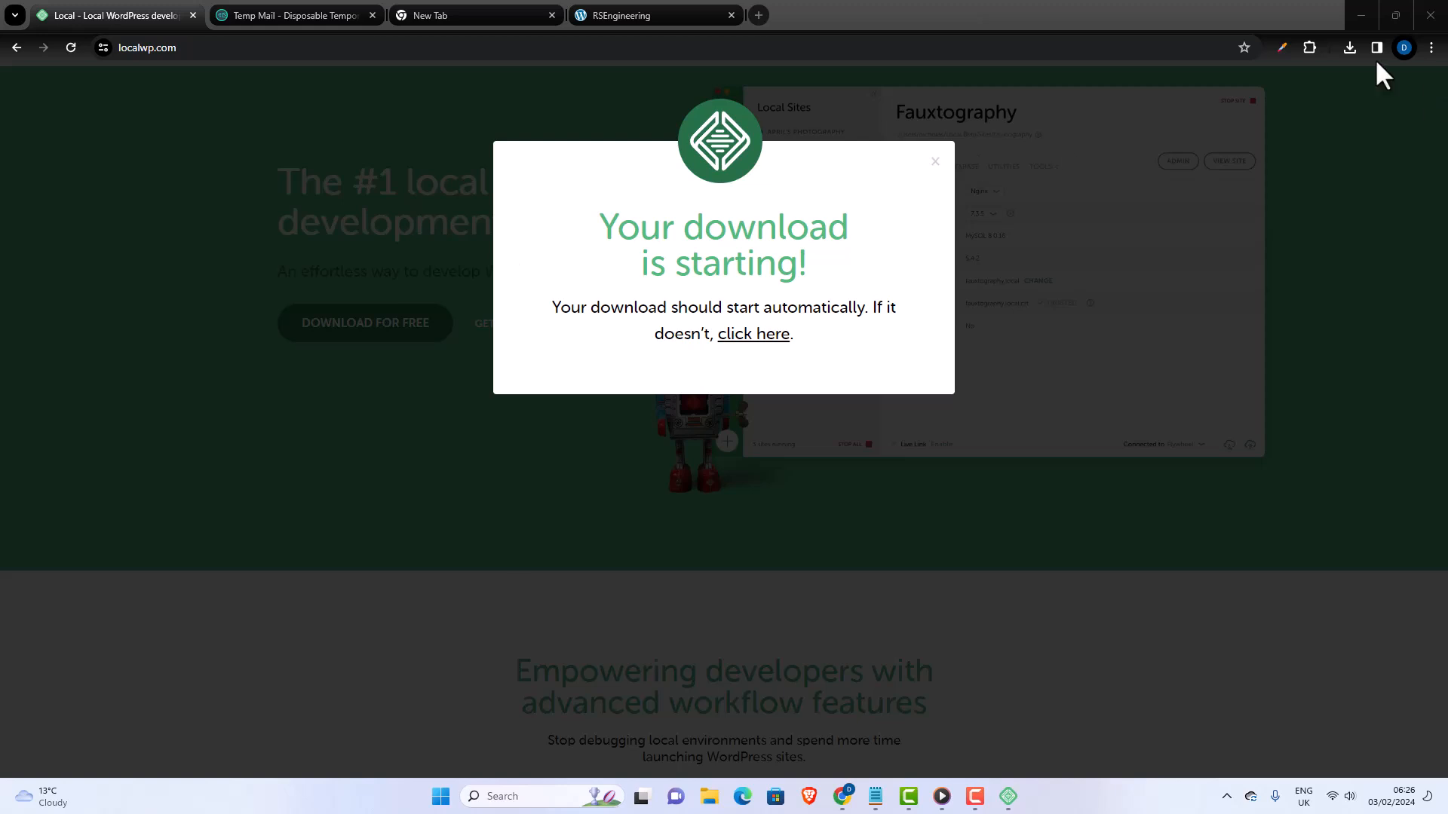
- Show the downloaded local-8.2.1-windows (1).exe in its Downloads folder and minimize the folder window
click(1348, 46)
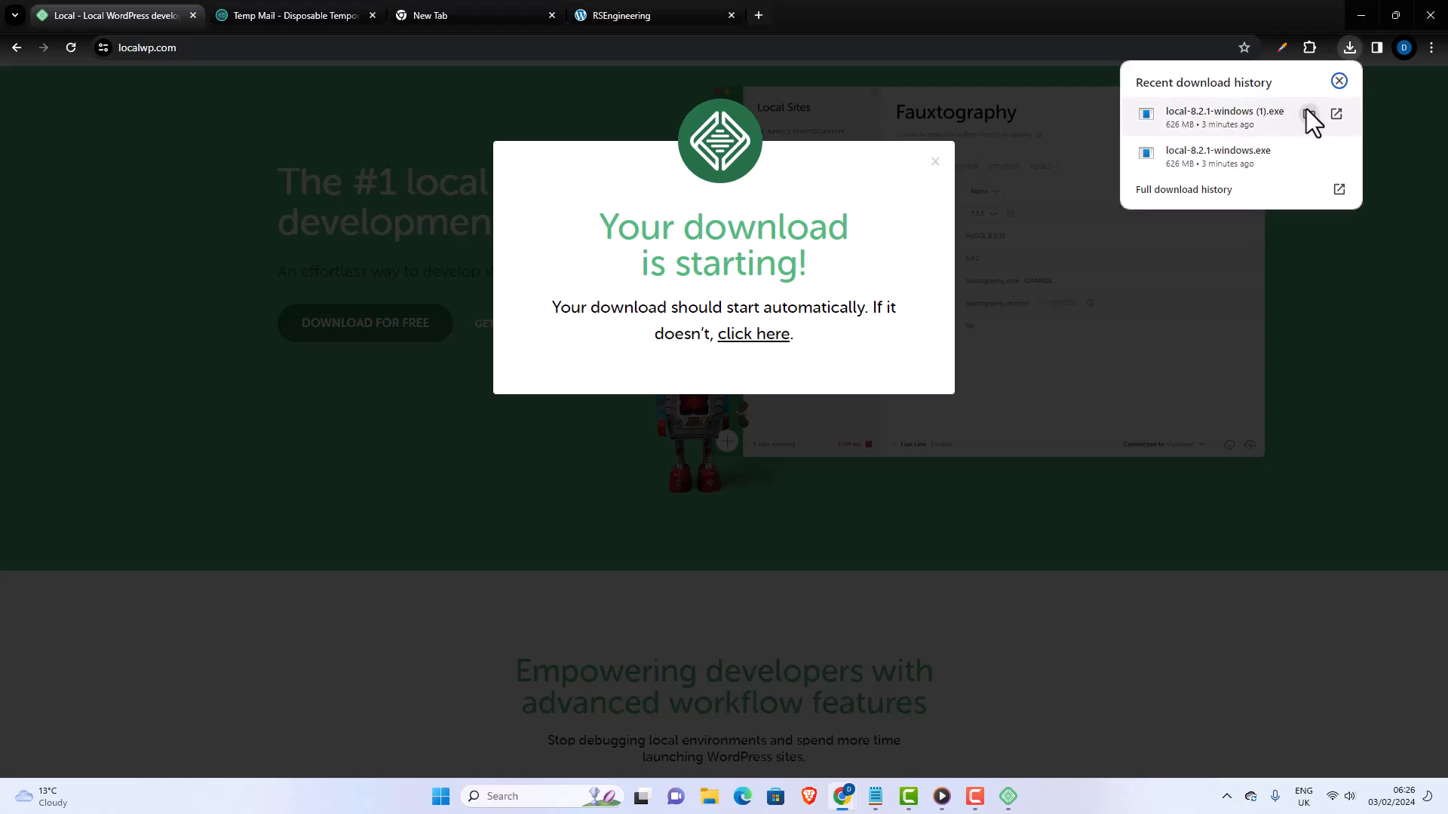
click(1257, 124)
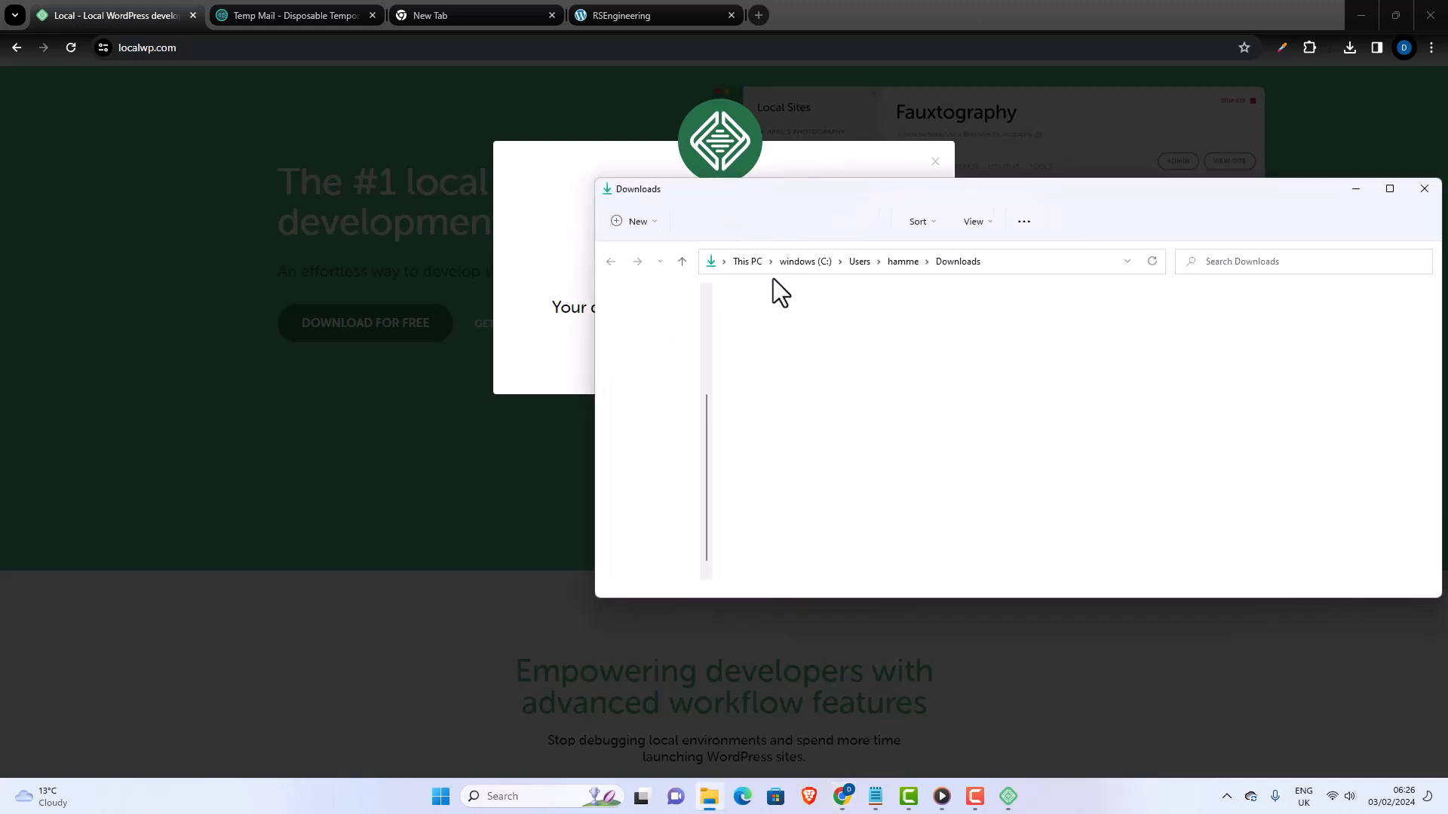
click(1357, 189)
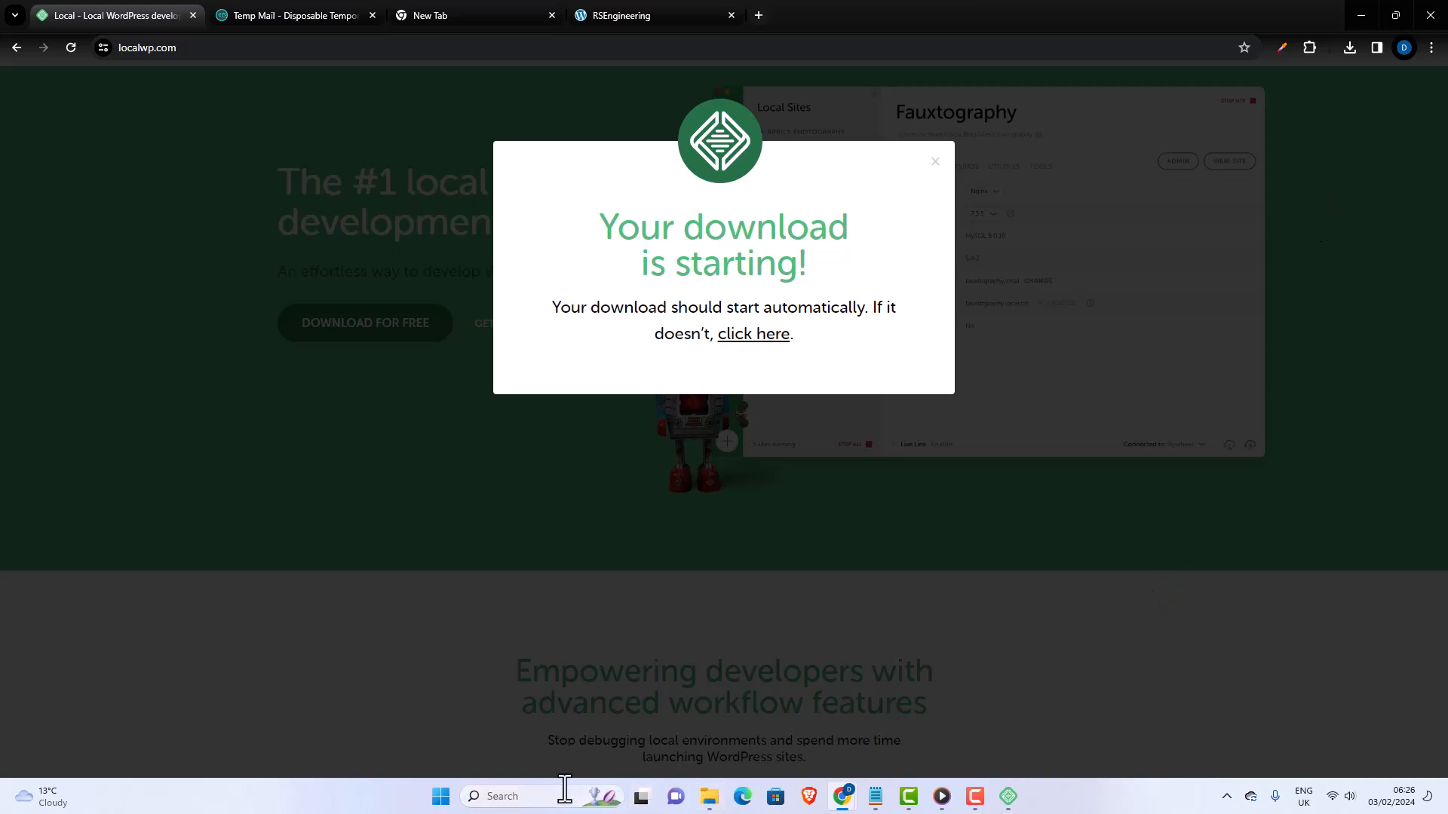
- Search Windows for "loca" and bring up the installed Local app
click(526, 801)
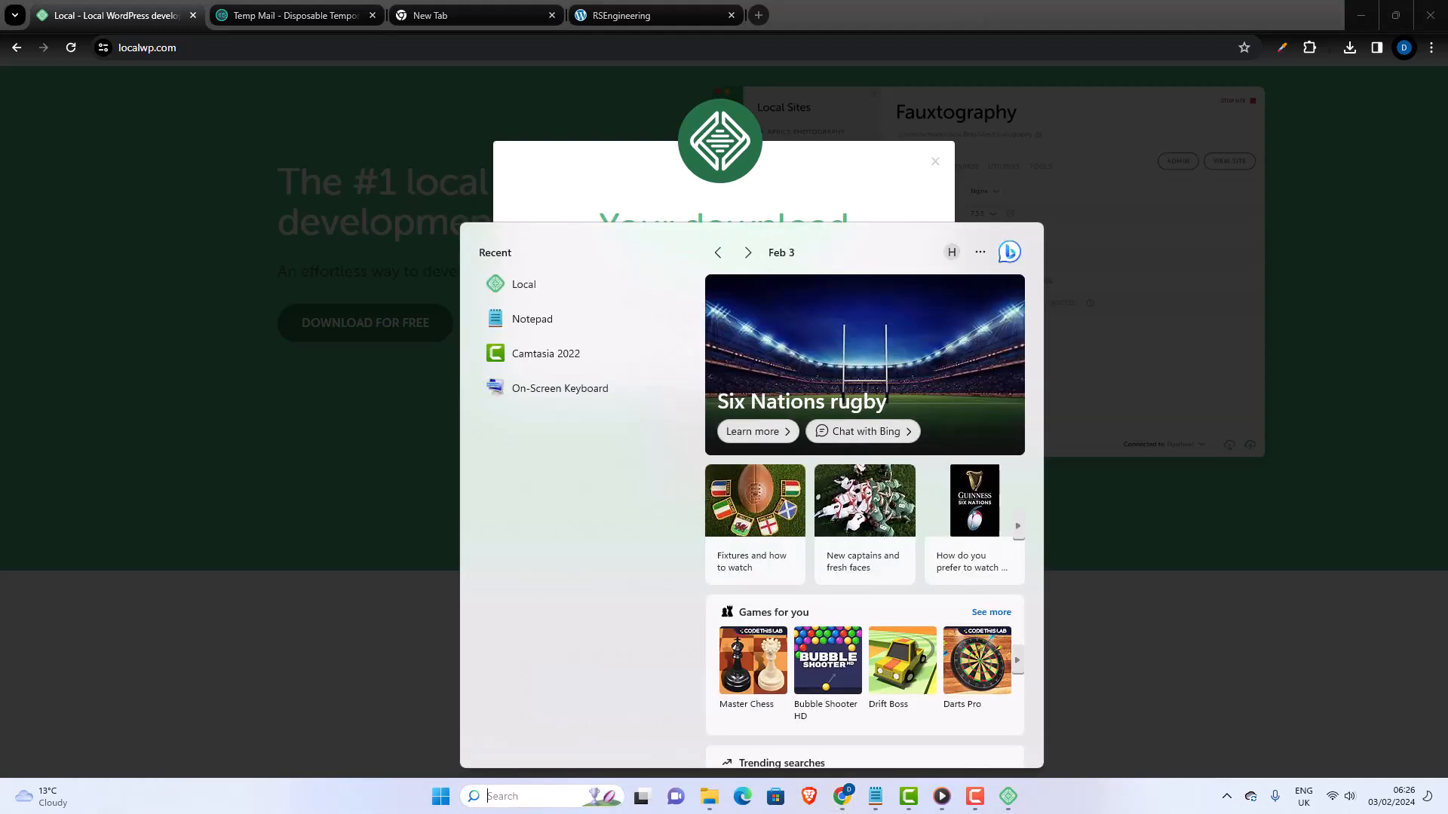
text(loca)
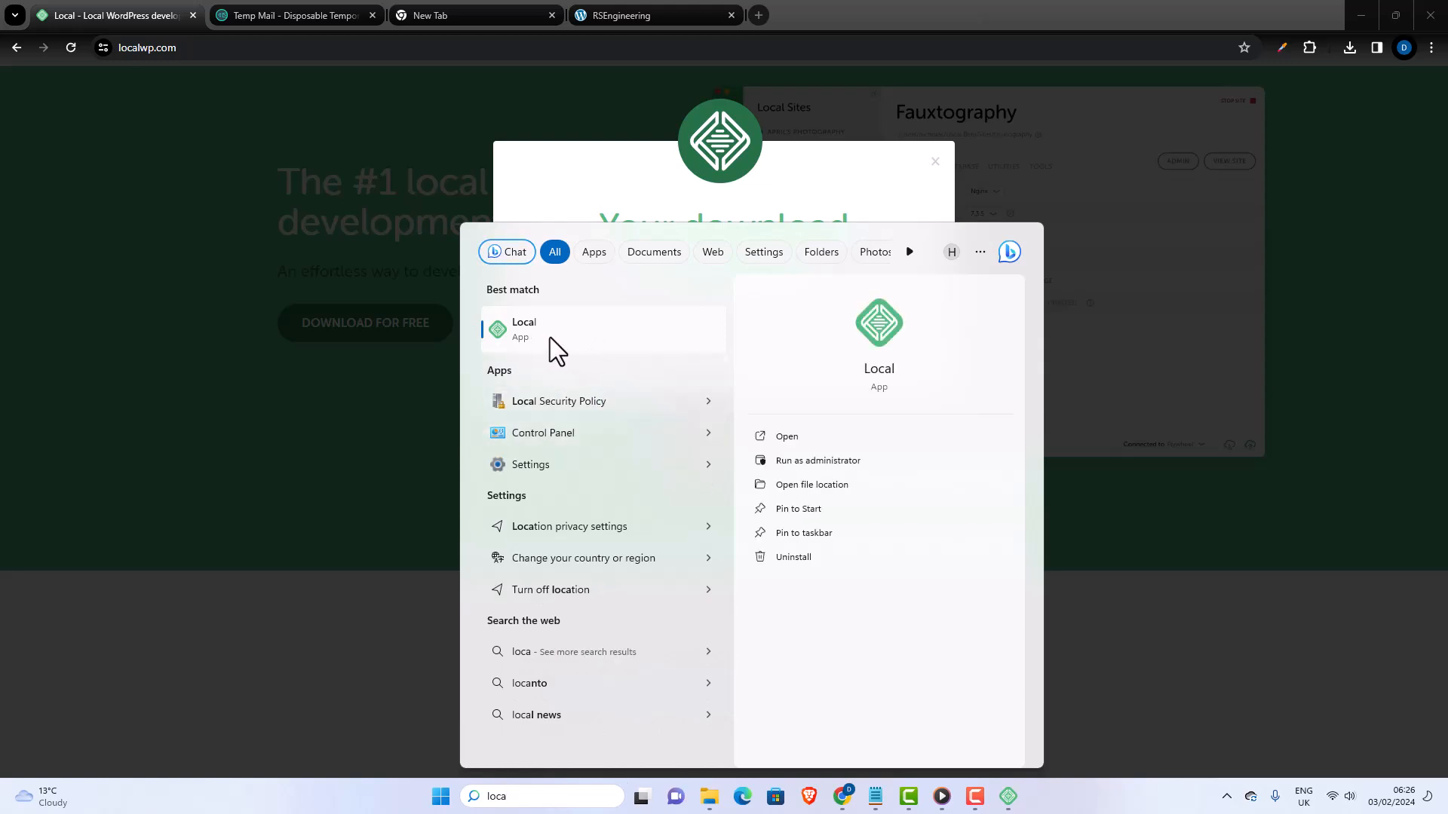
click(1008, 797)
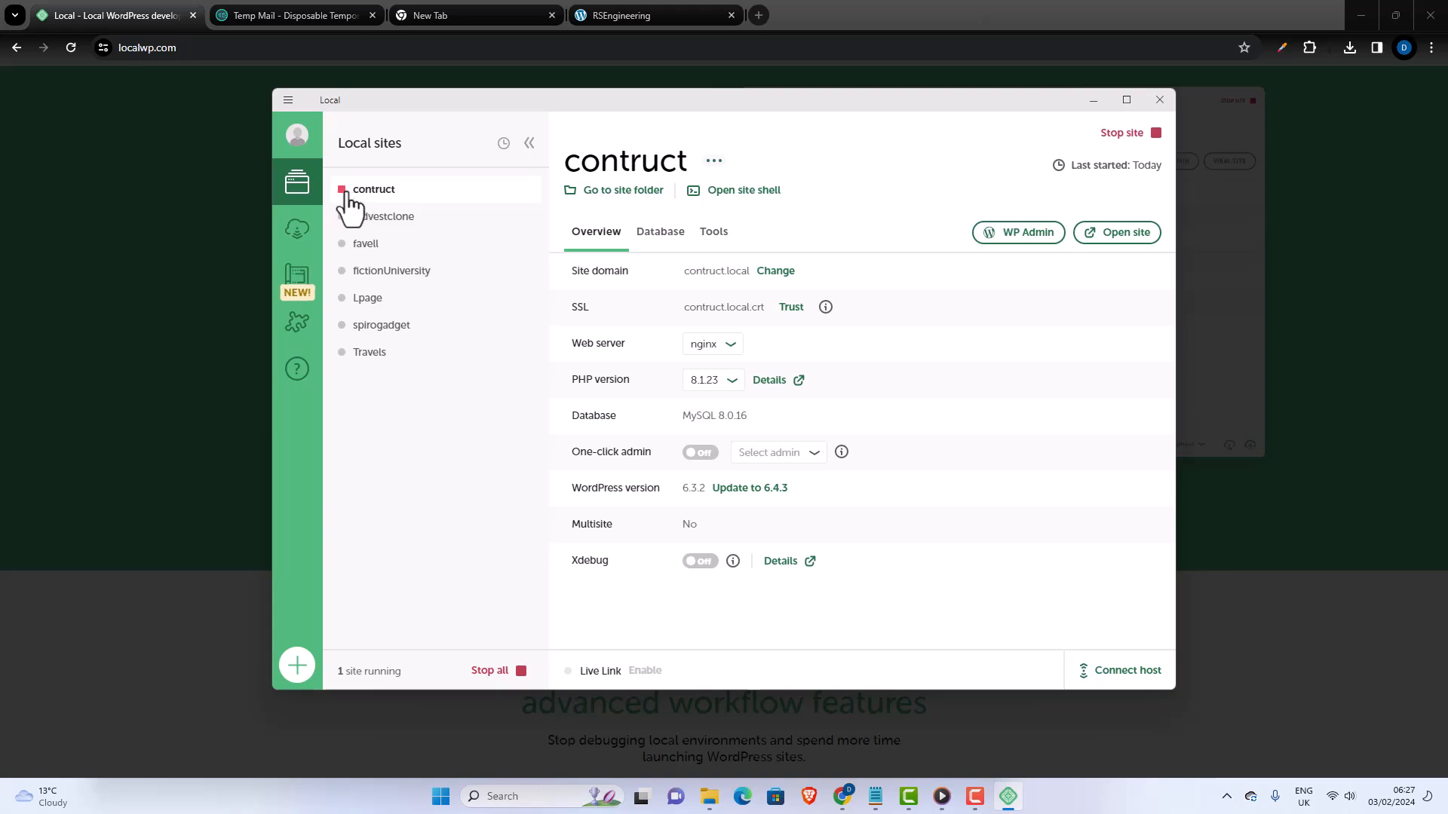
- Switch to the browser and look through the RSEngineering home page served at contruct.local
mouse_move(345, 193)
click(618, 10)
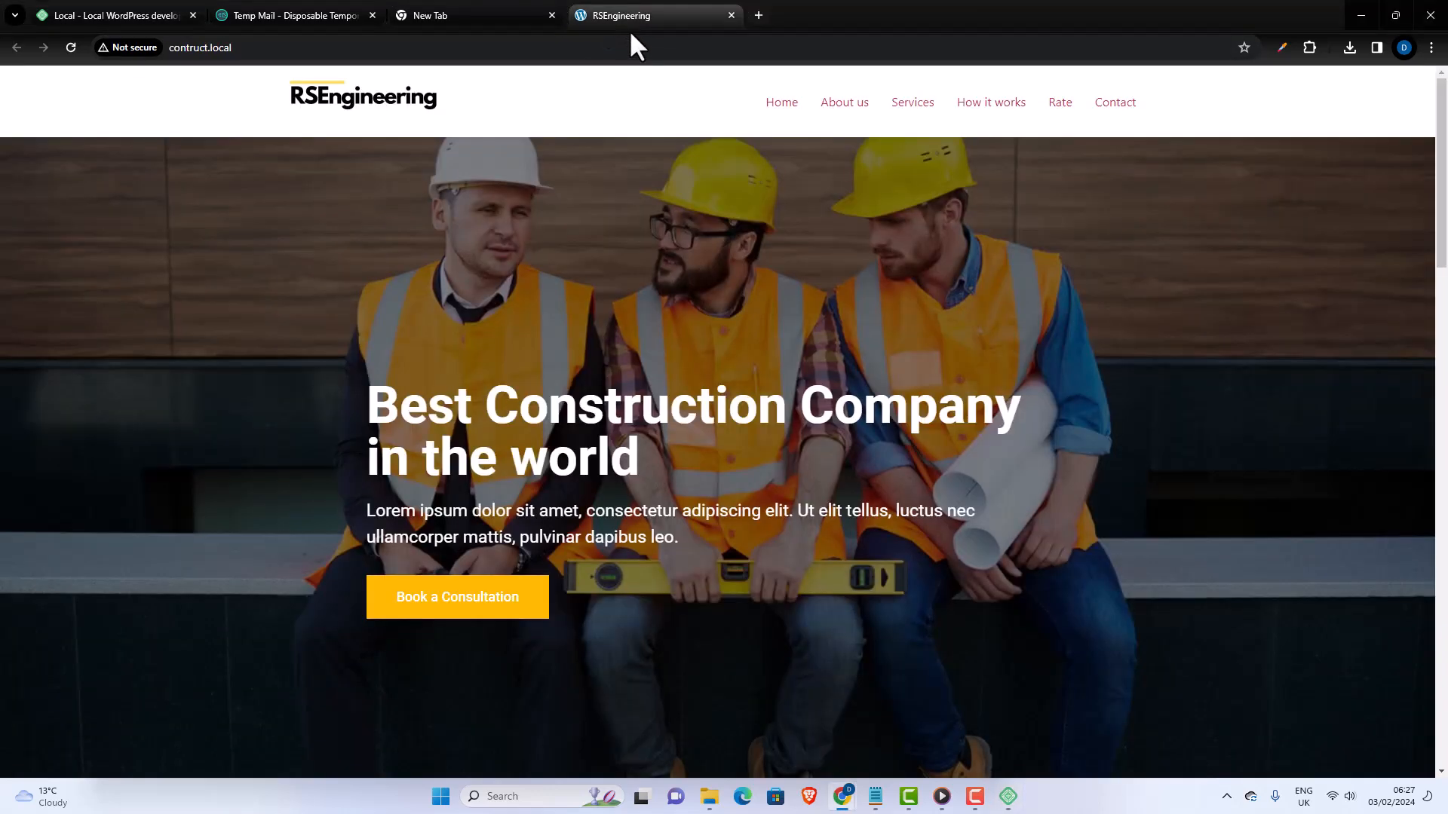
scroll(558, 202, down, 15)
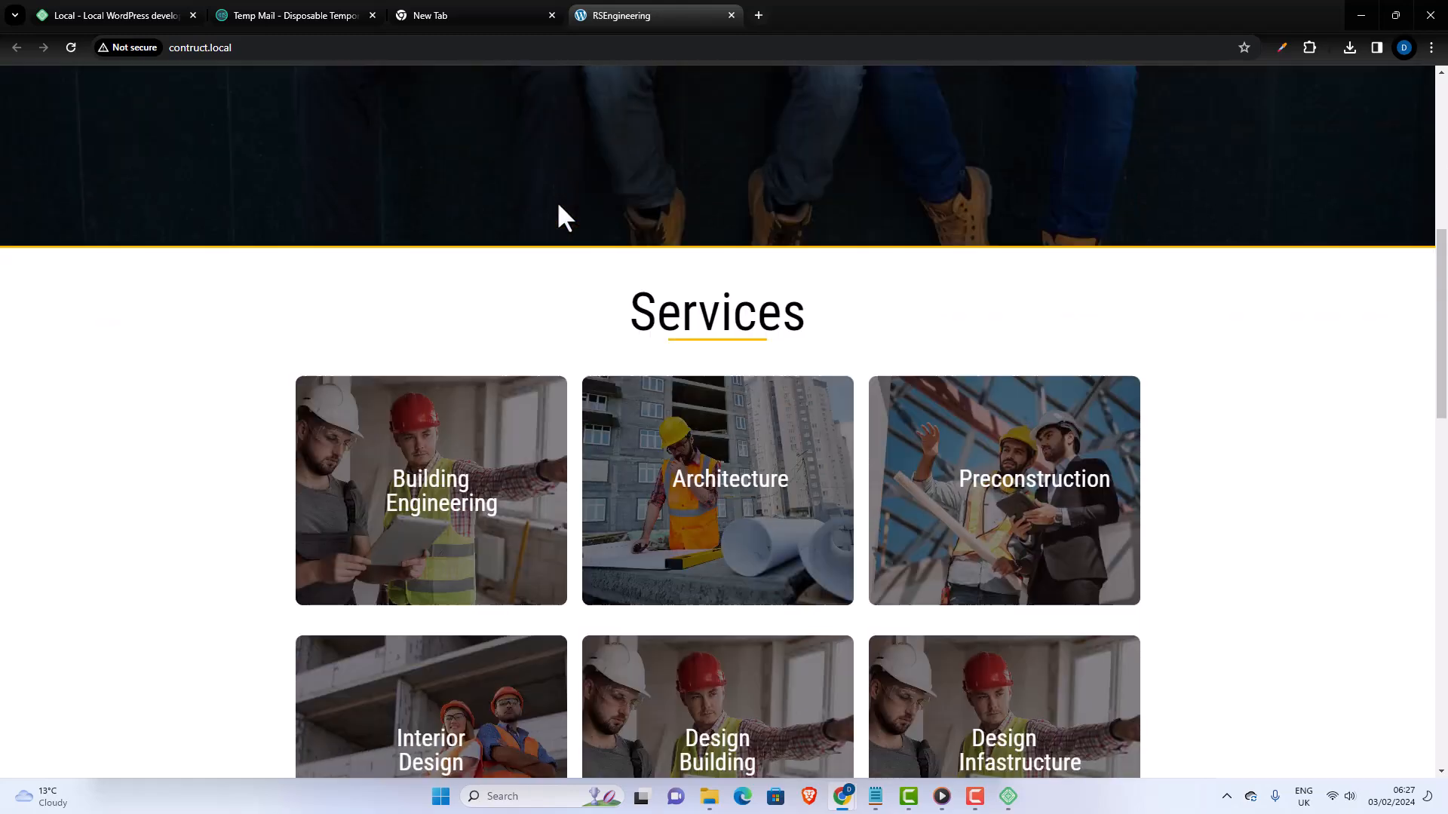
scroll(558, 207, down, 8)
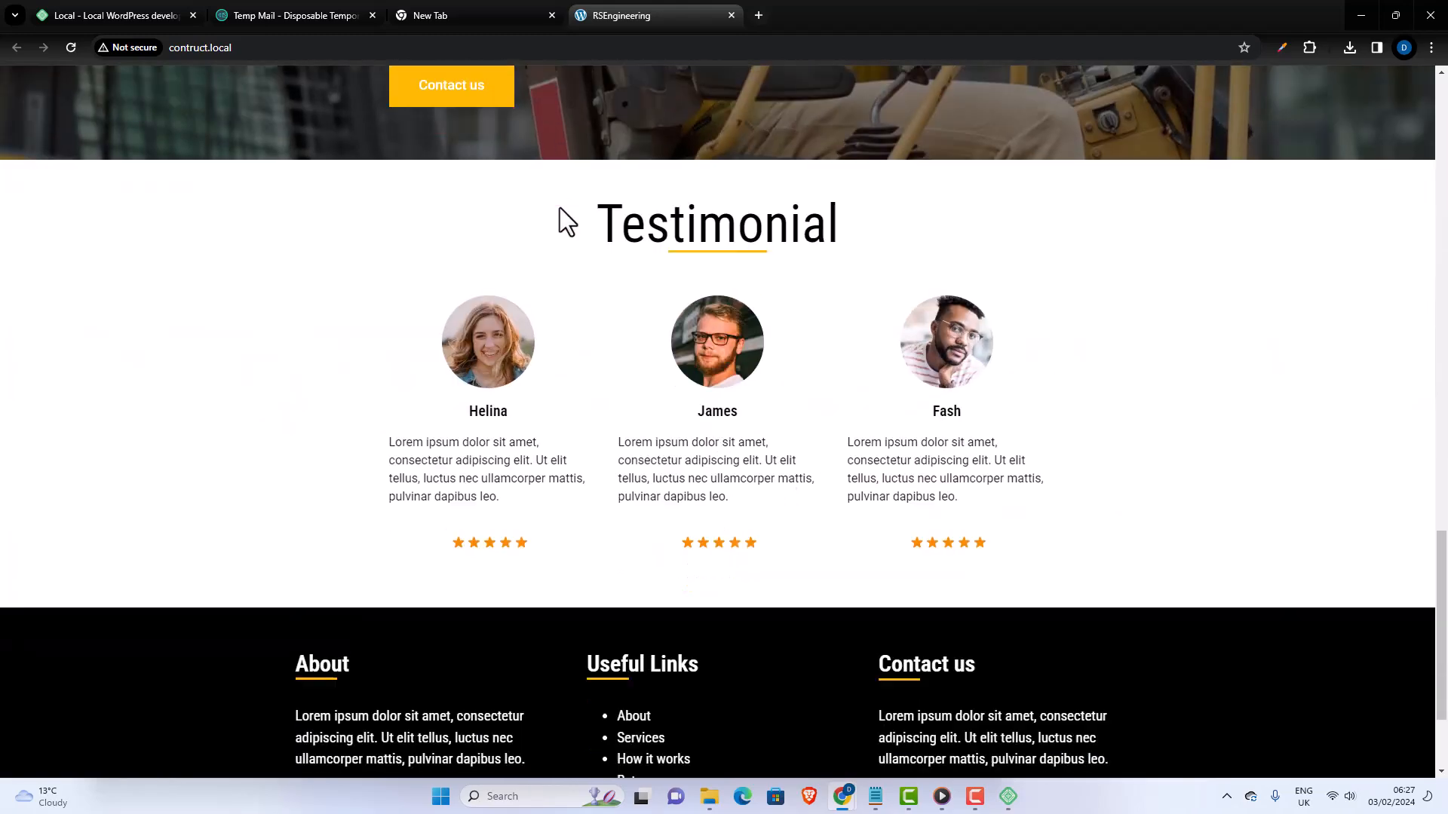
scroll(1356, 426, up, 2)
scroll(1416, 252, up, 20)
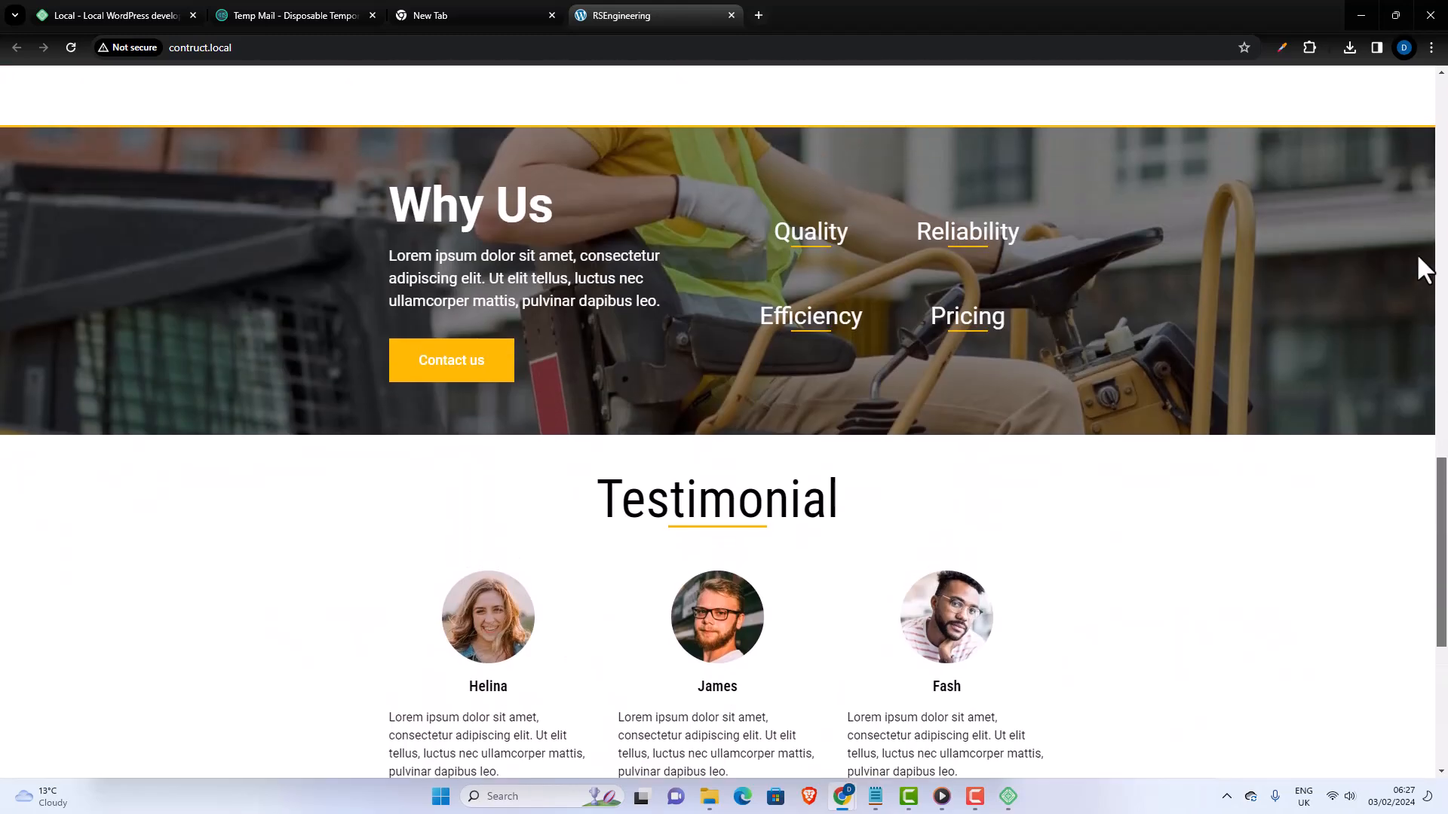
- View the RSEngineering site's About us and Services pages and return to its Home page
click(845, 106)
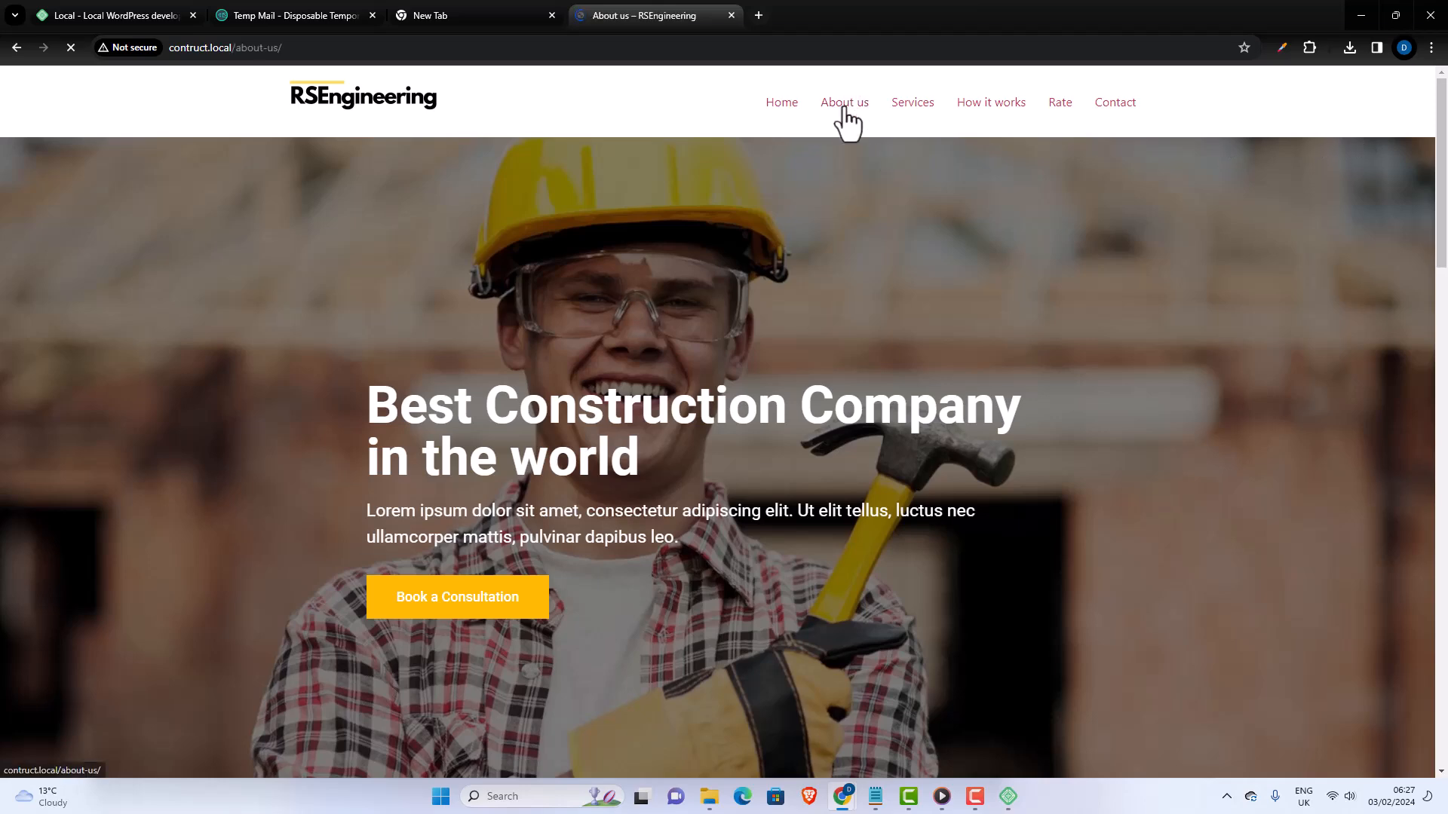
scroll(1044, 287, down, 10)
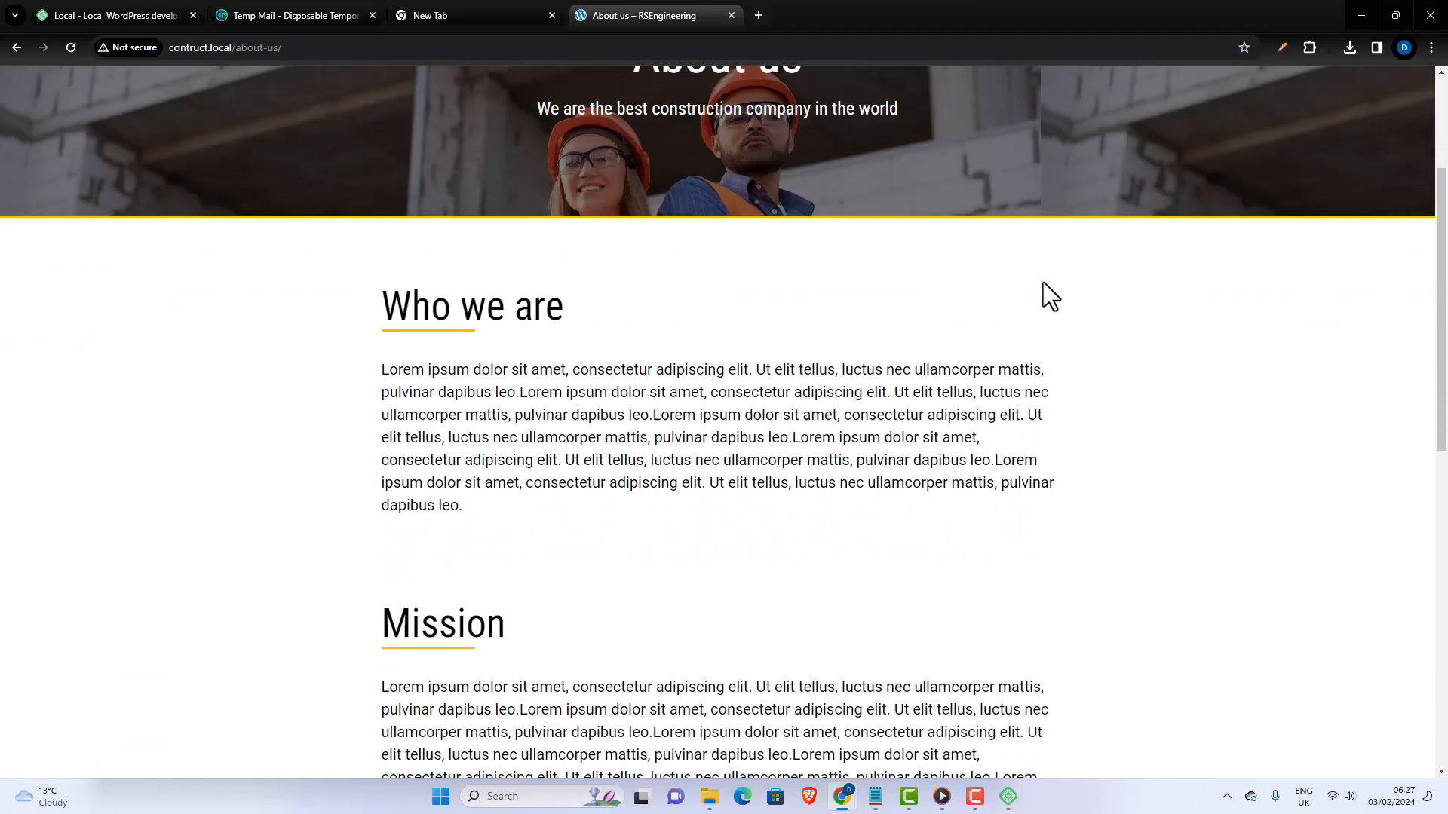
scroll(1043, 282, up, 10)
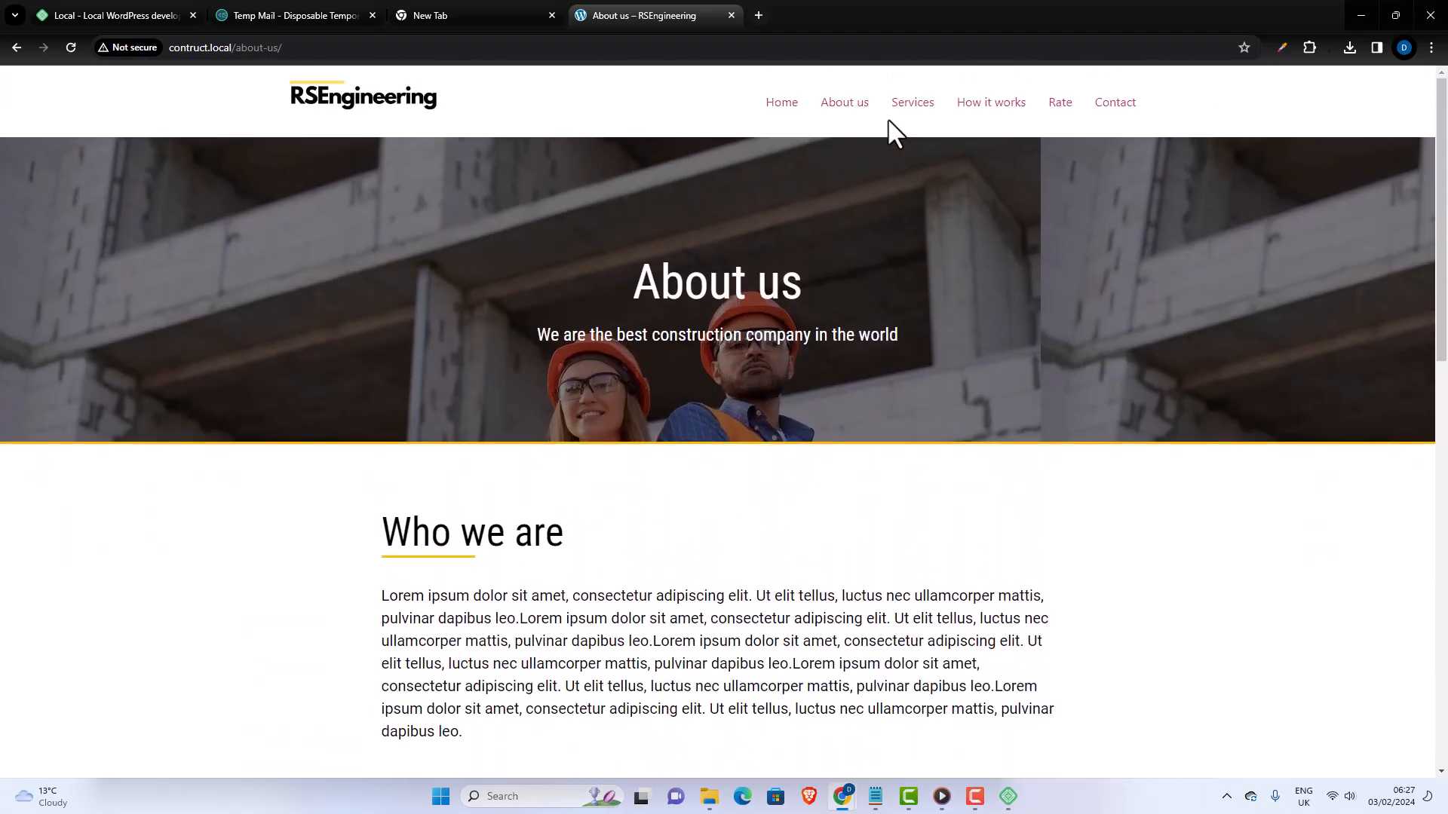
click(905, 107)
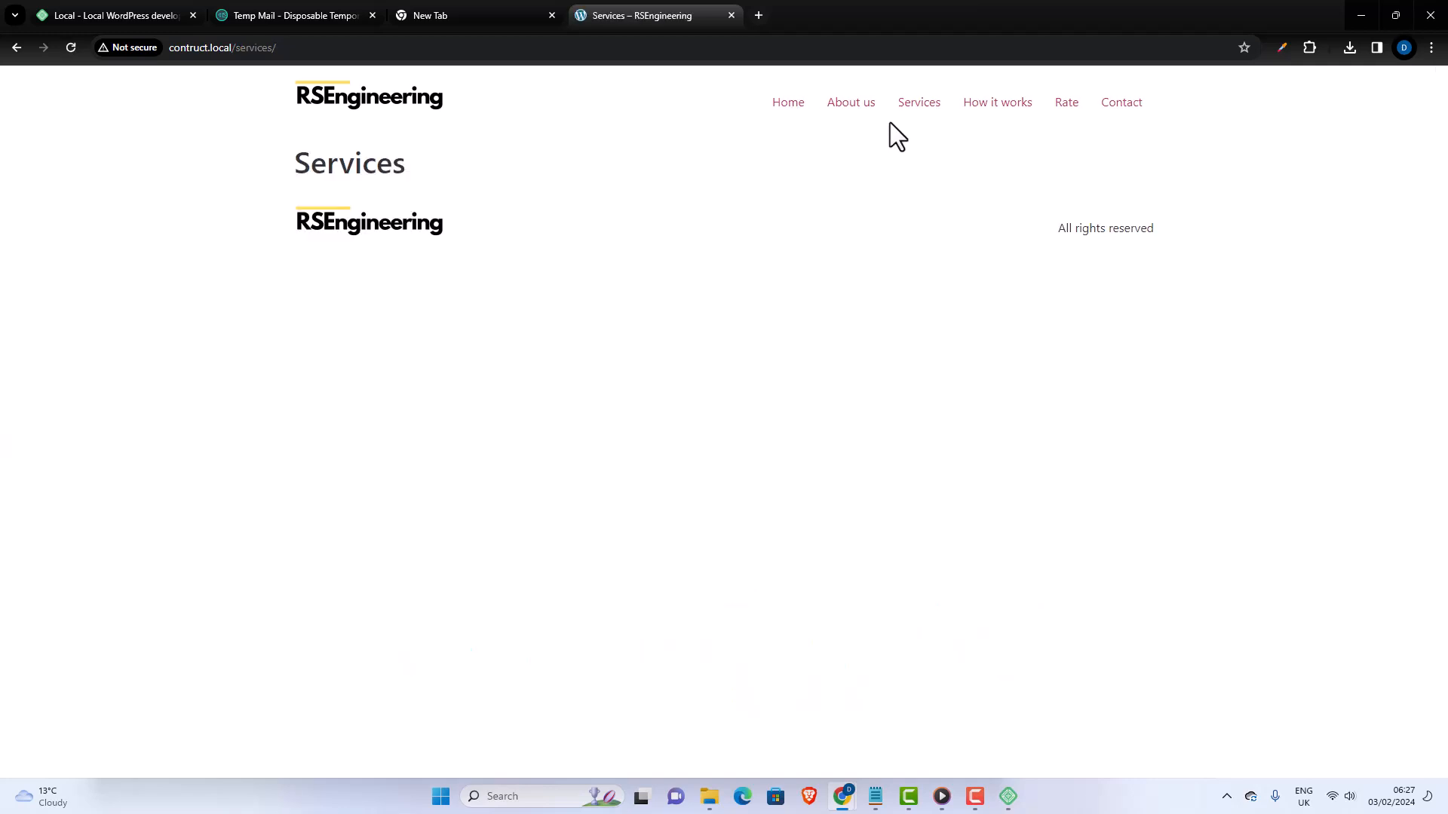
click(798, 106)
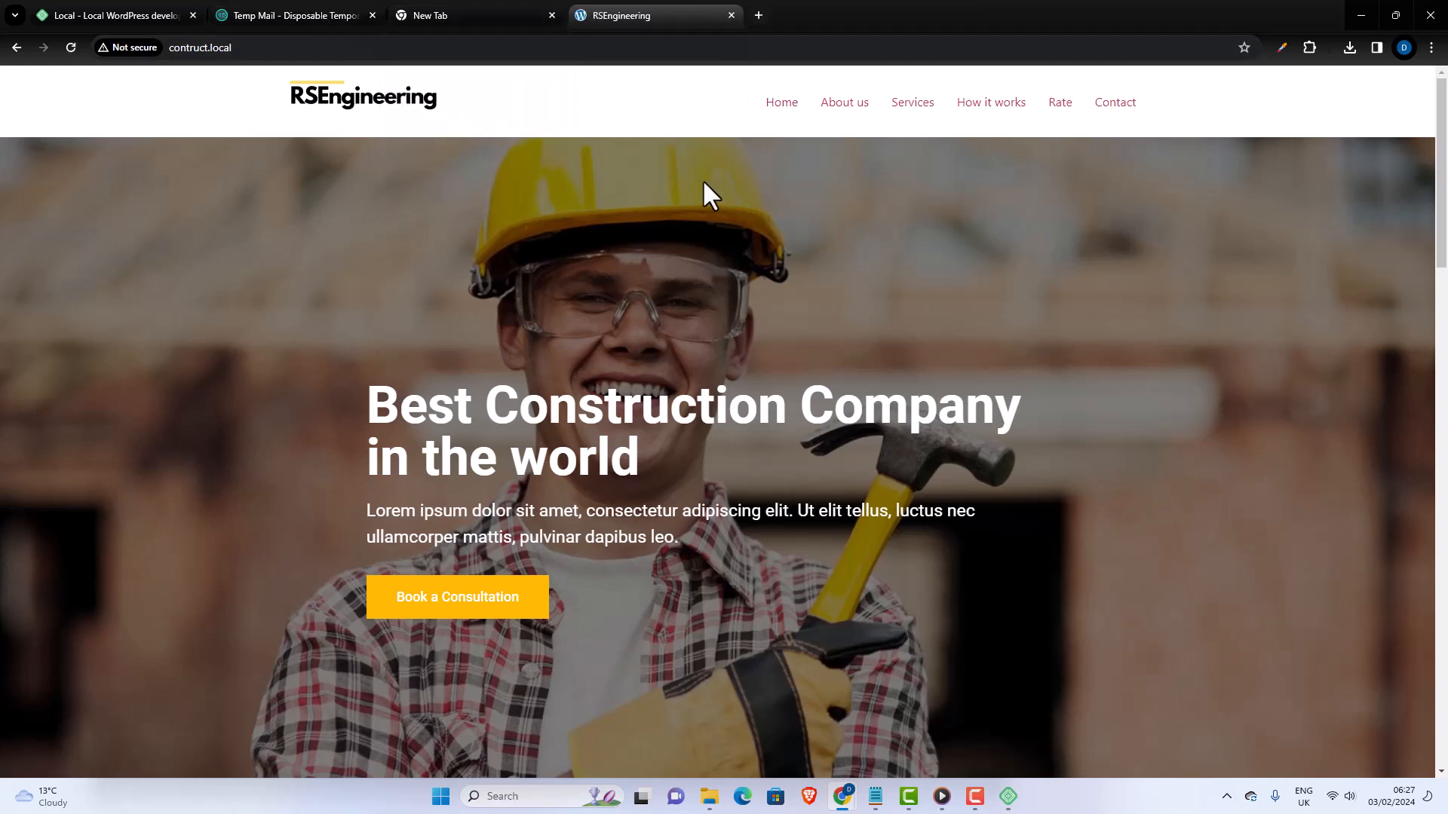
scroll(829, 528, down, 1)
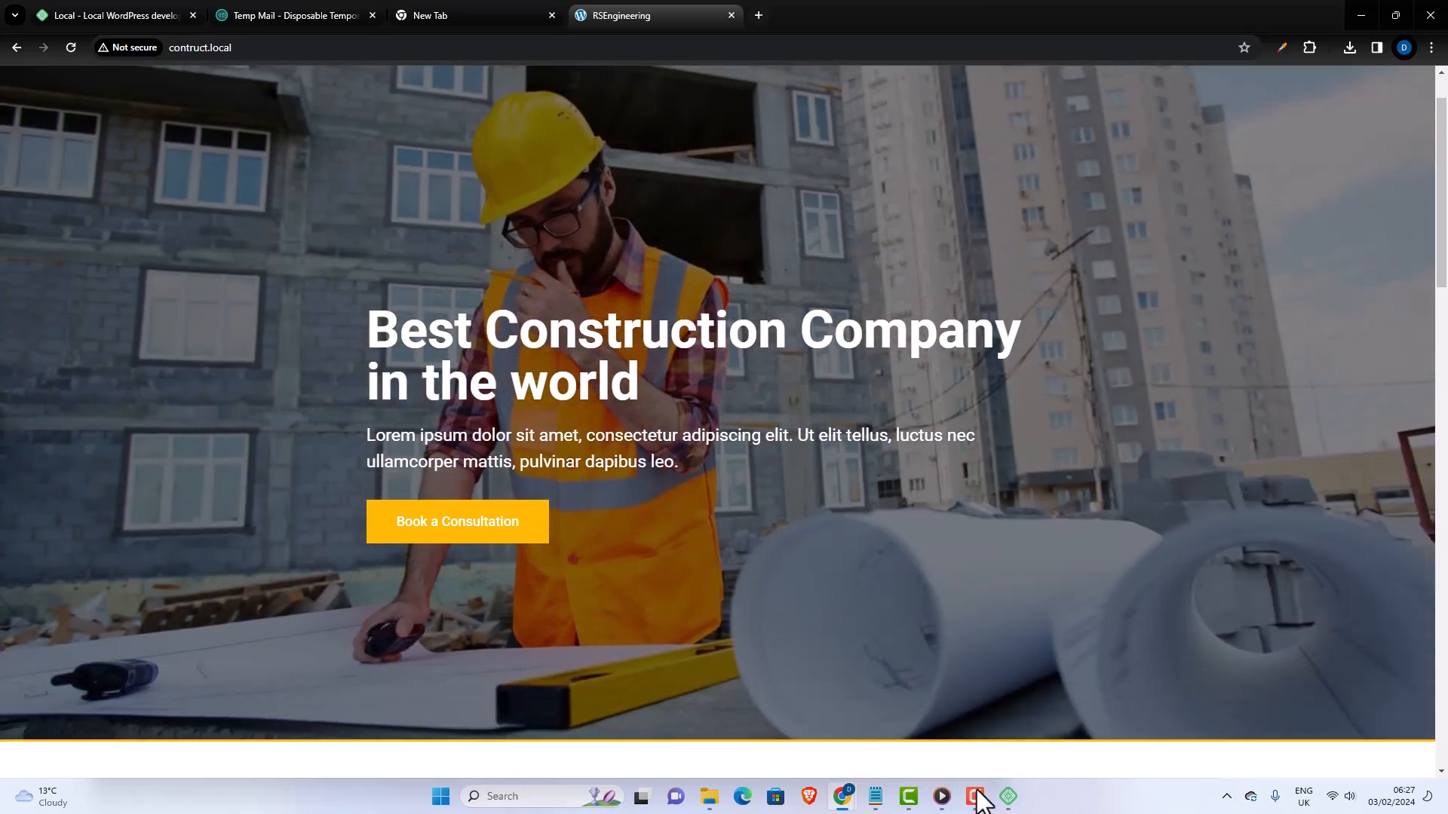
- Switch back to Local and start adding a site using the Create a new site option
click(1007, 800)
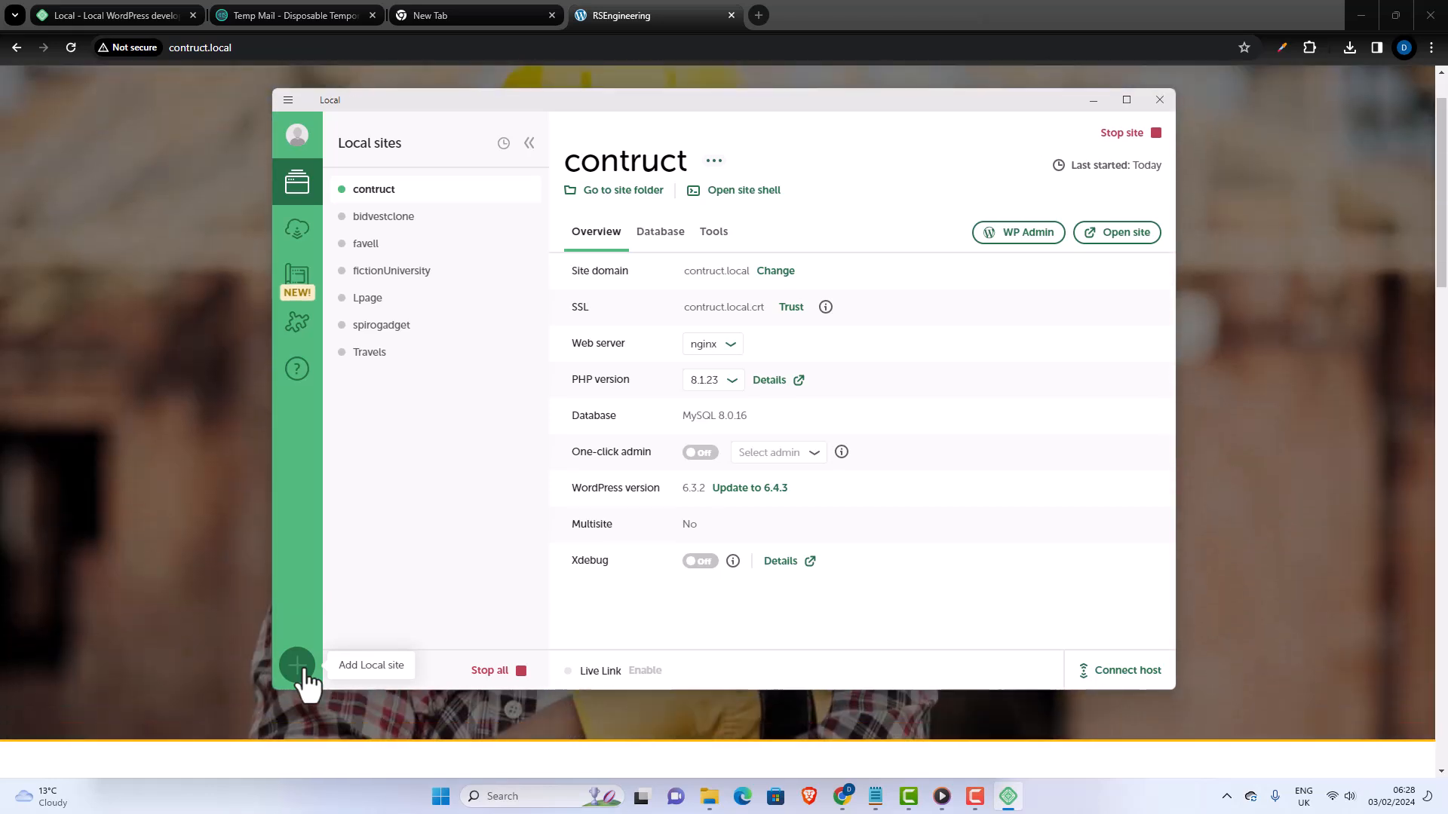
click(302, 669)
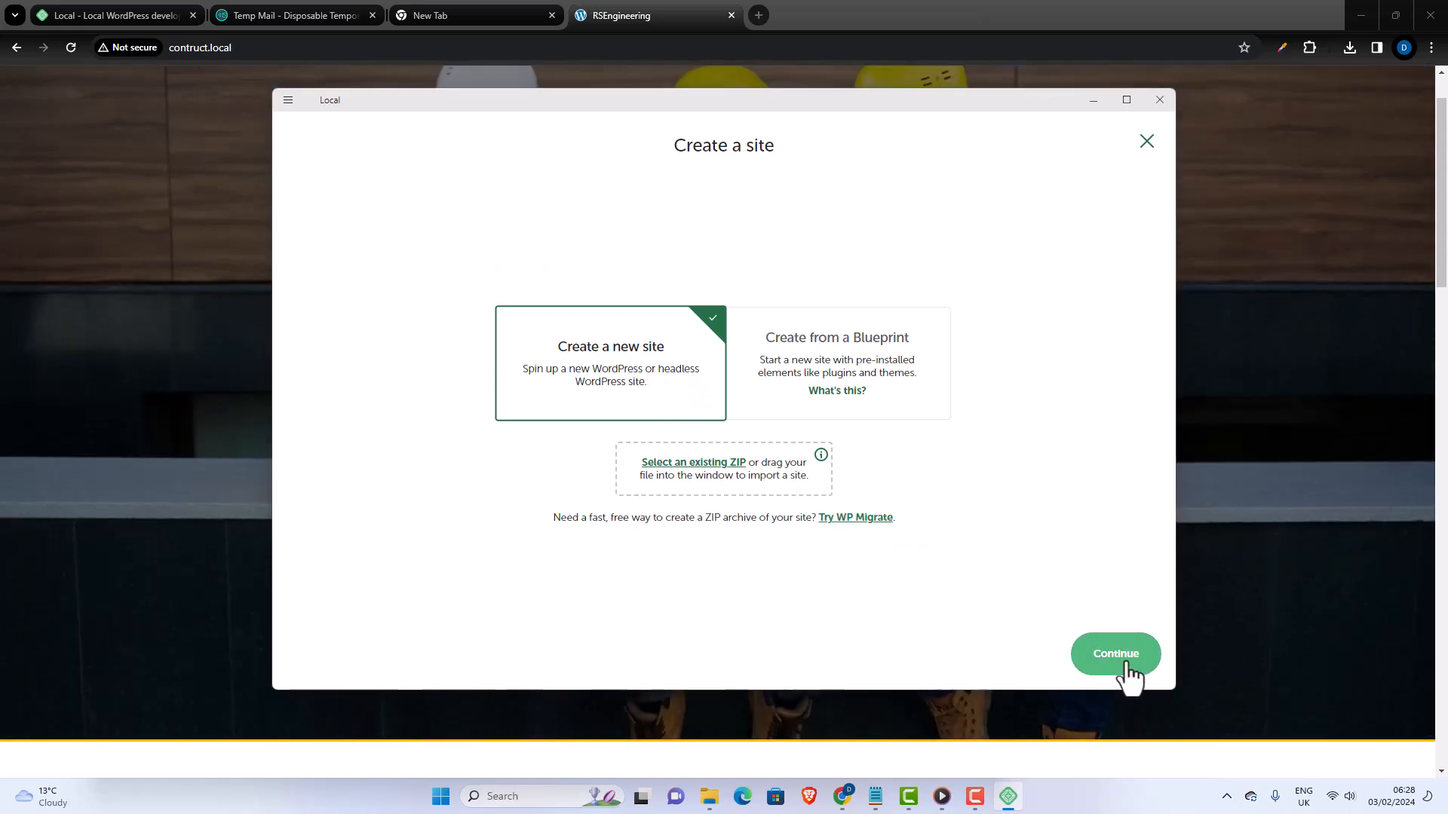
click(1127, 665)
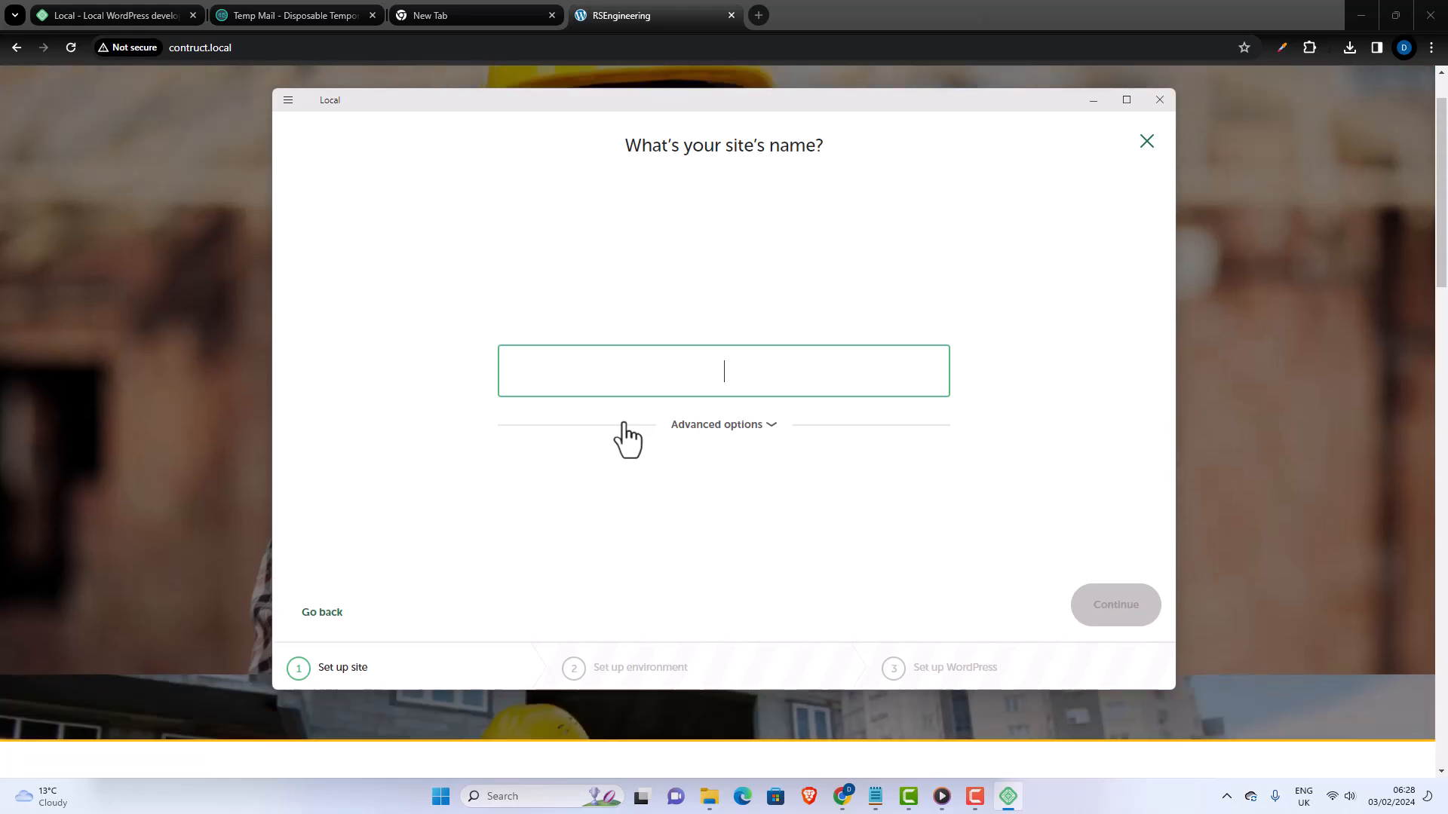
- Name the new site agenzi
text(ab)
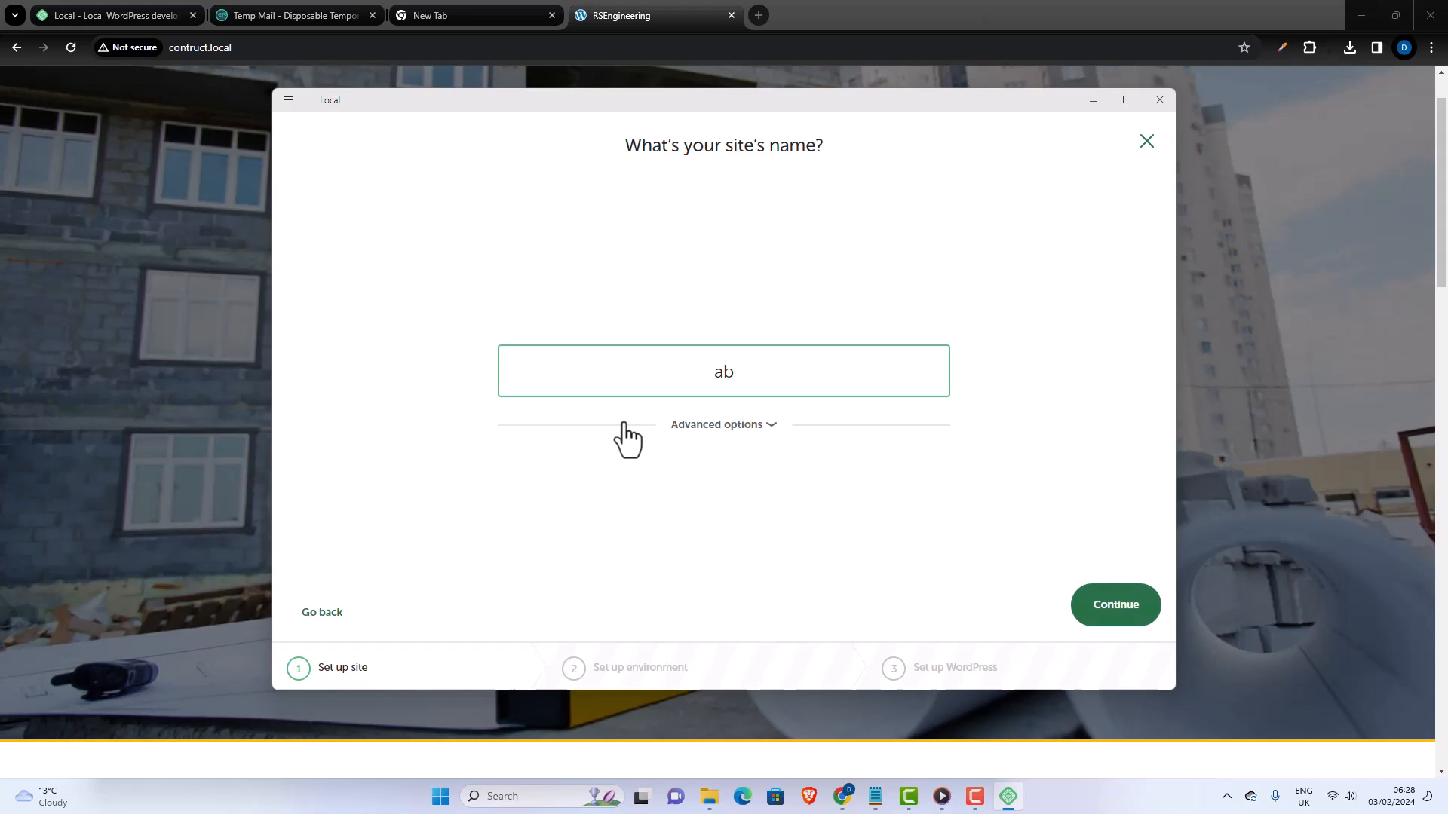
key(BackSpace)
text(c)
key(BackSpace)
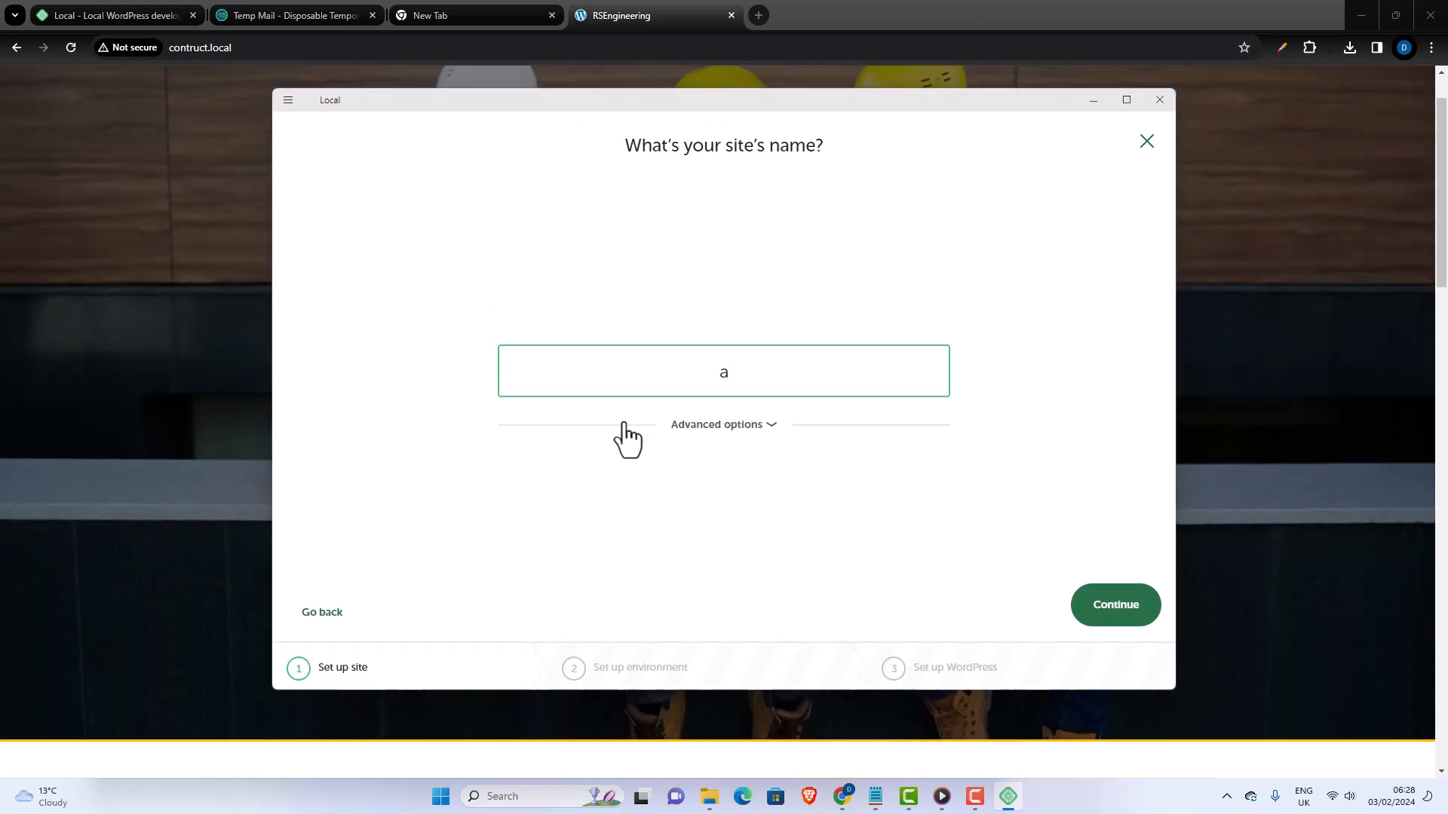
text(gem)
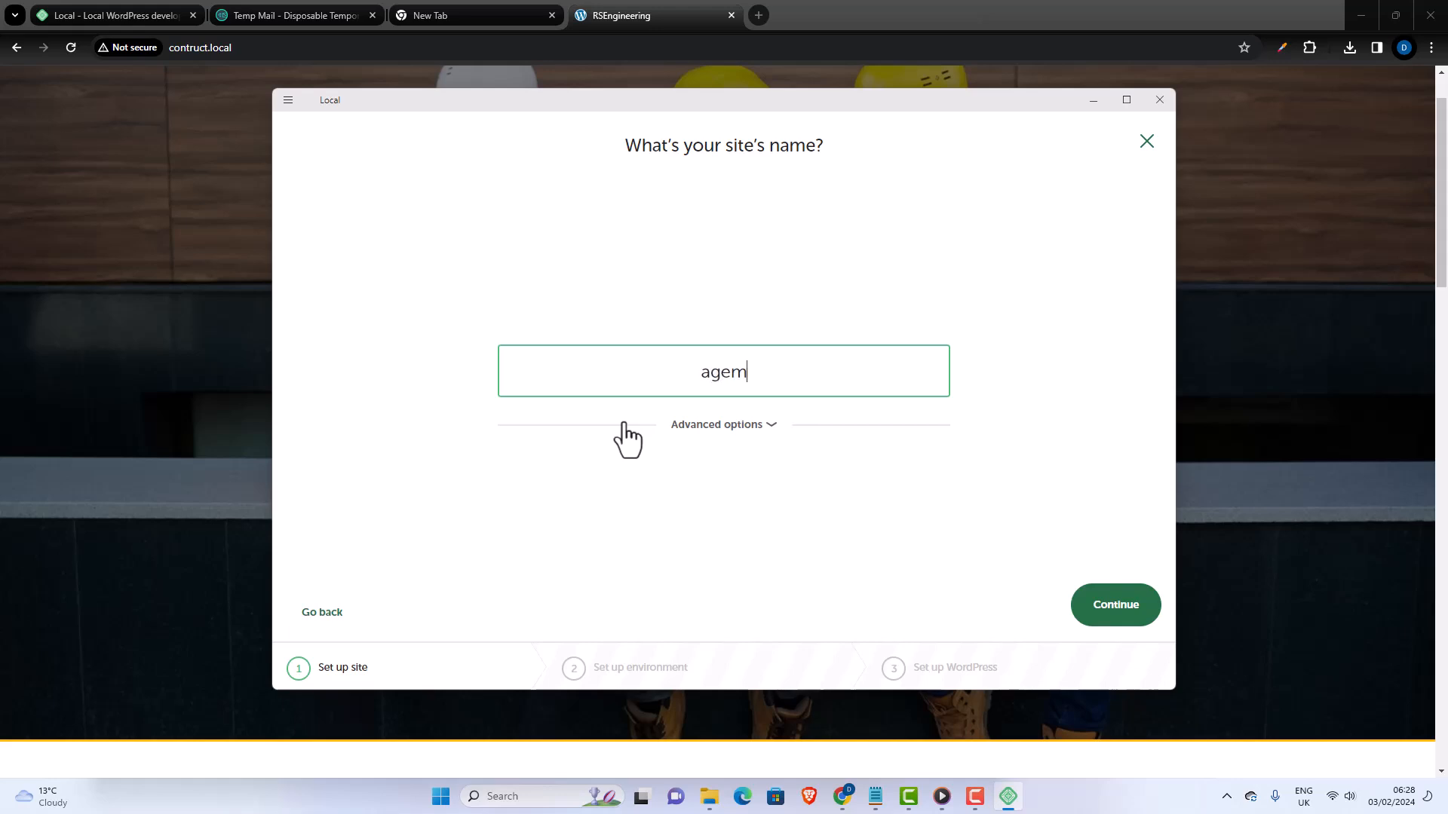
key(BackSpace)
text(nzi)
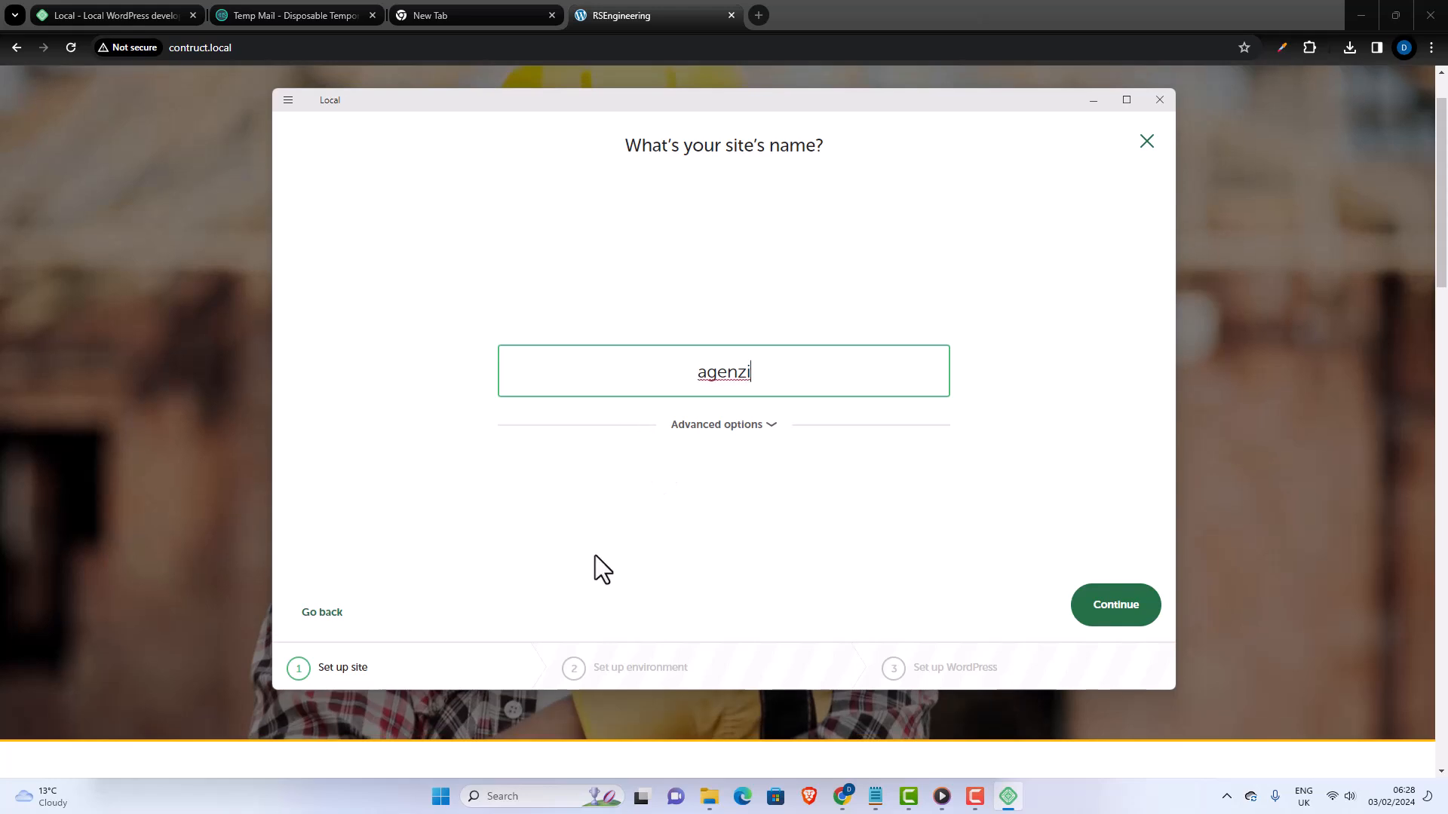
- Check the local site domain and site path in the advanced options, and collapse them
click(767, 425)
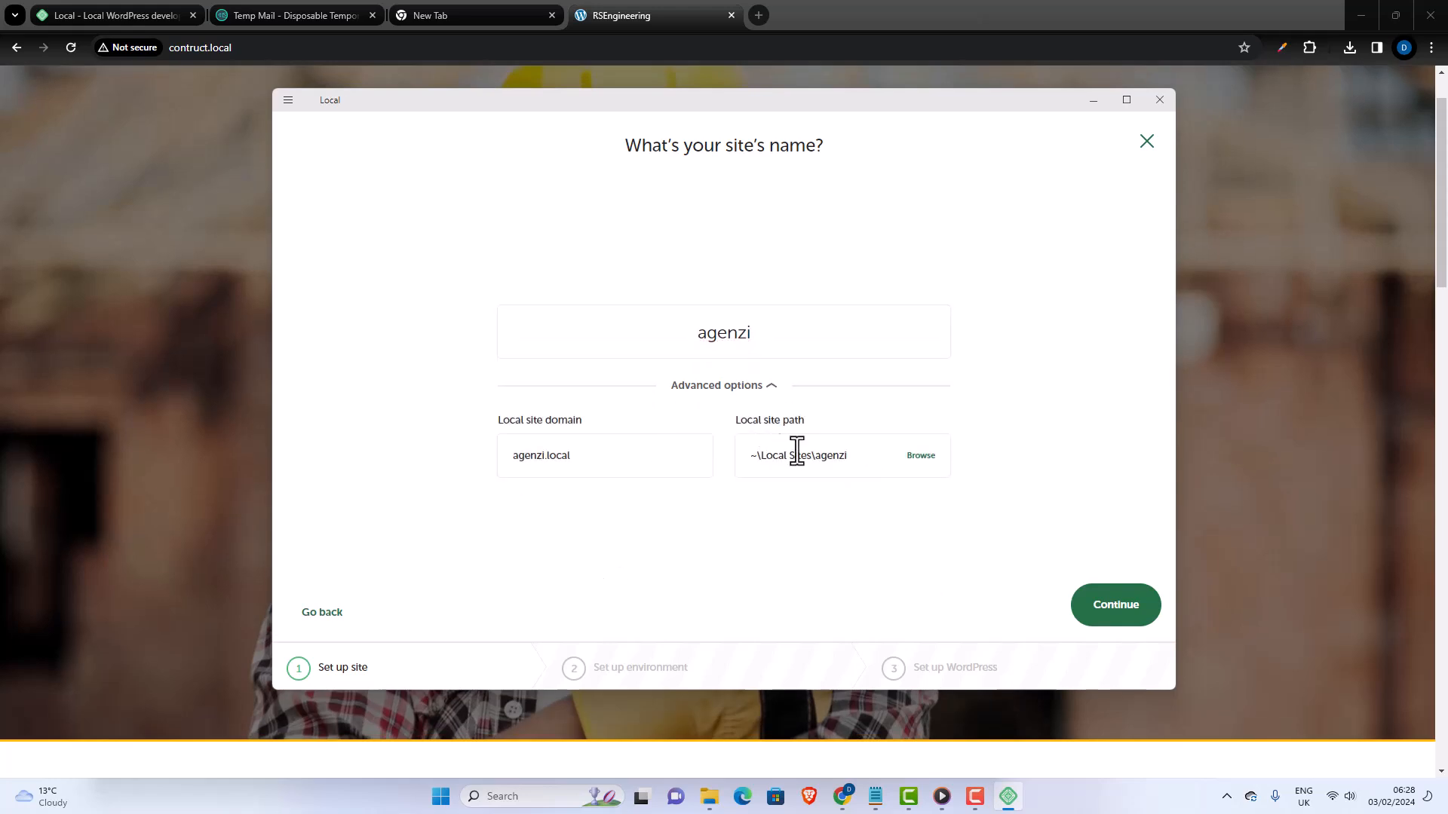
drag(575, 459, 520, 460)
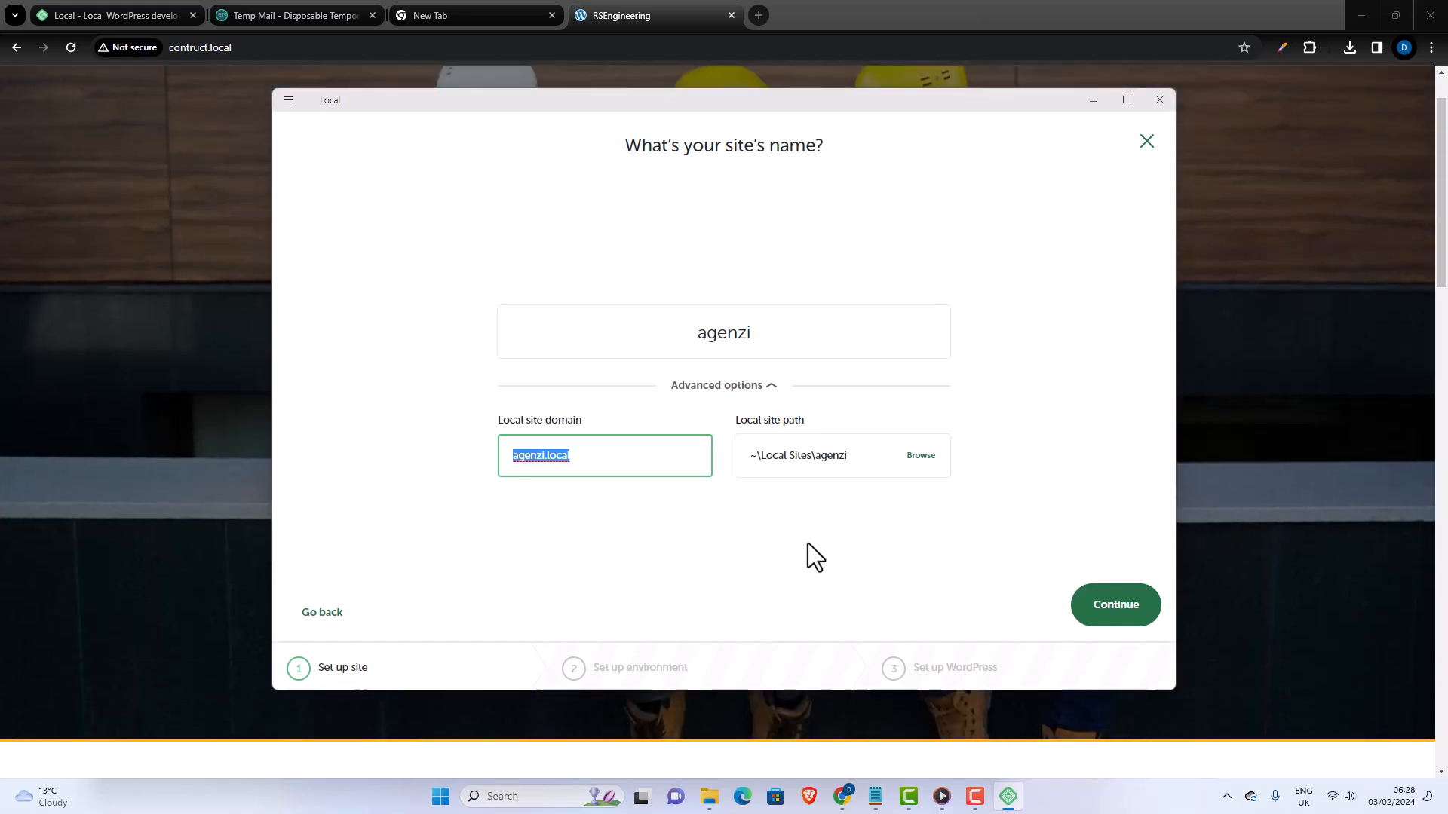
click(767, 386)
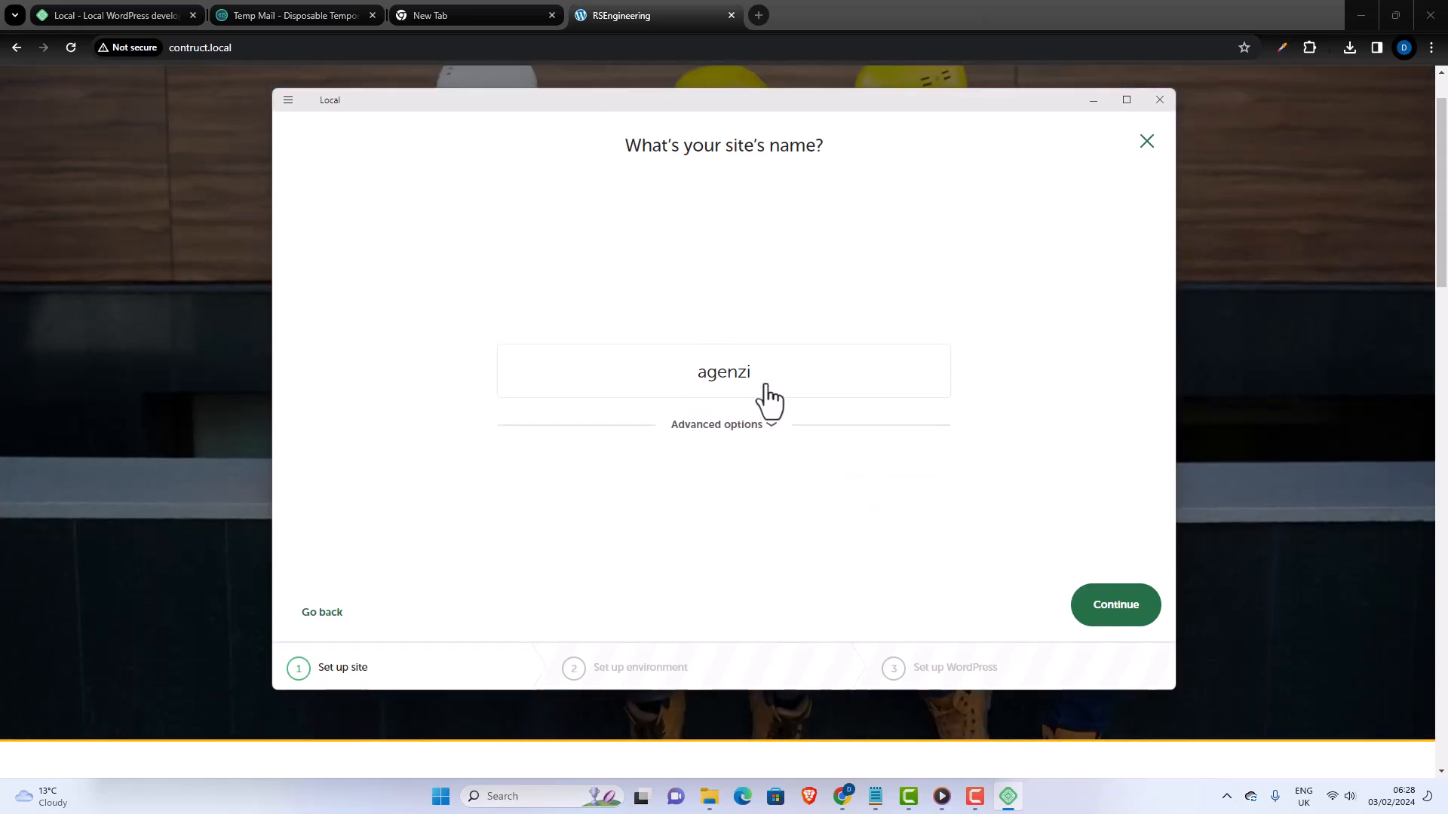
- Accept the site name, keep the Preferred environment, and set the WordPress username to admin
click(1119, 614)
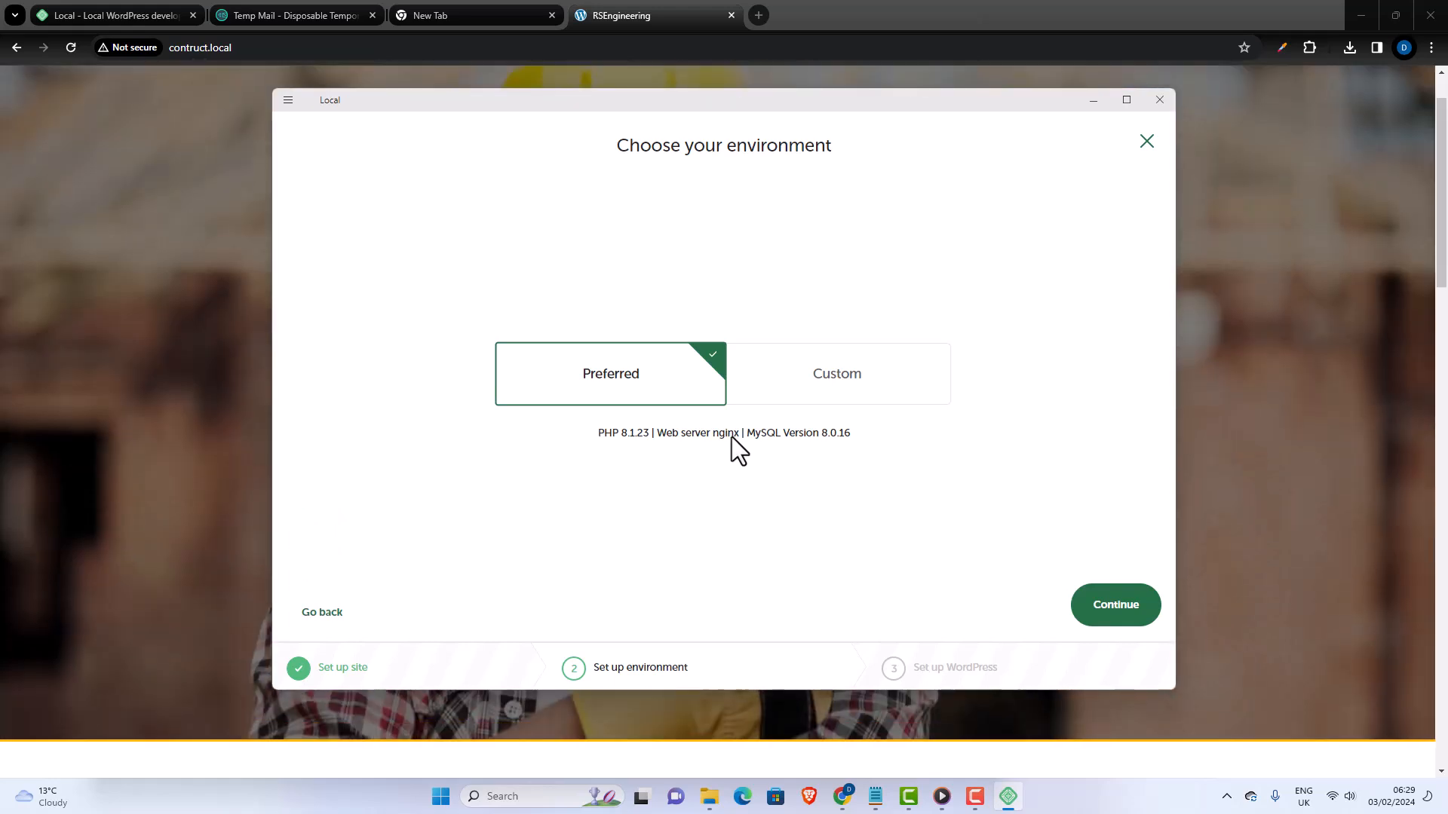
click(1086, 612)
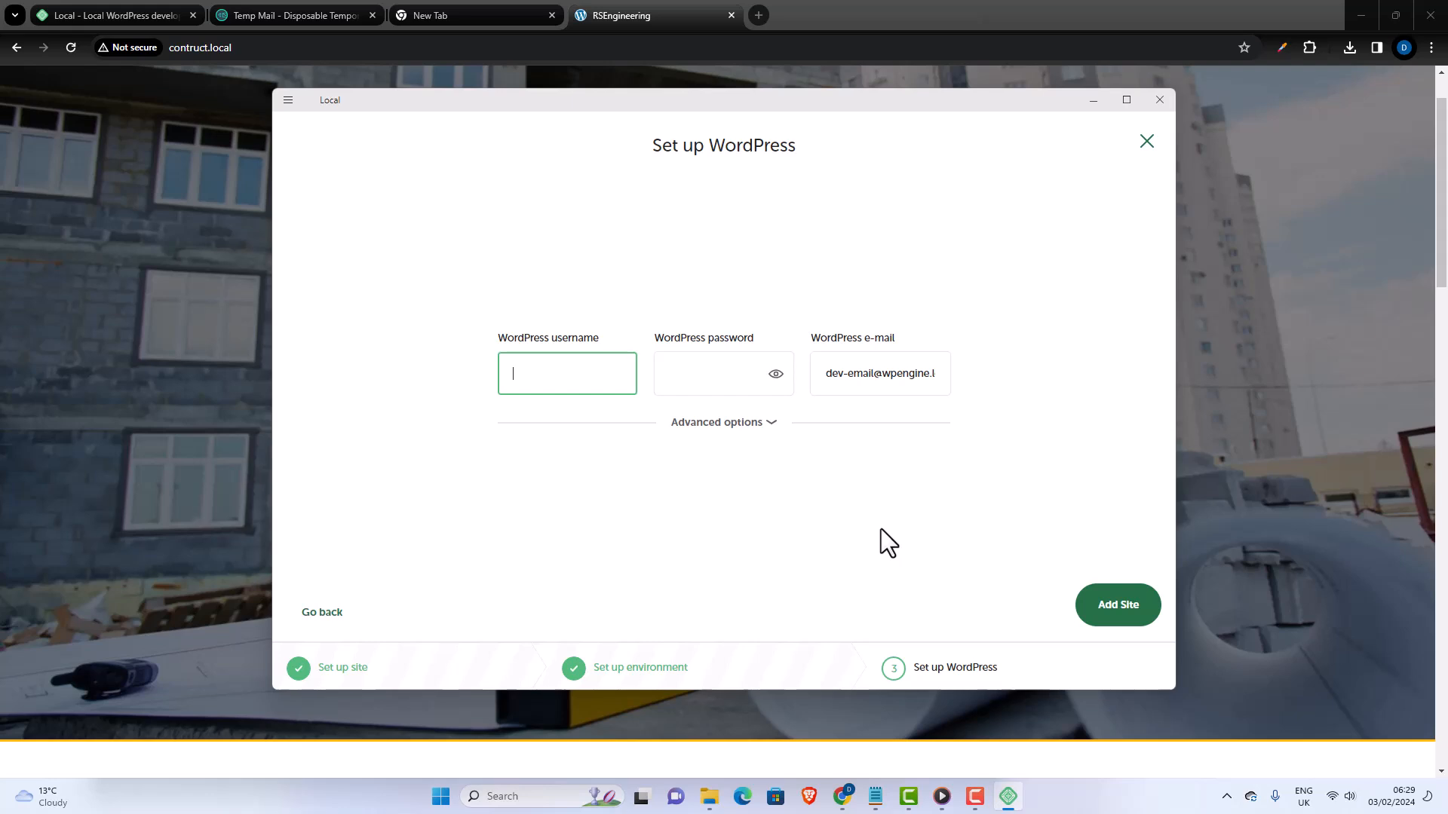
text(admin)
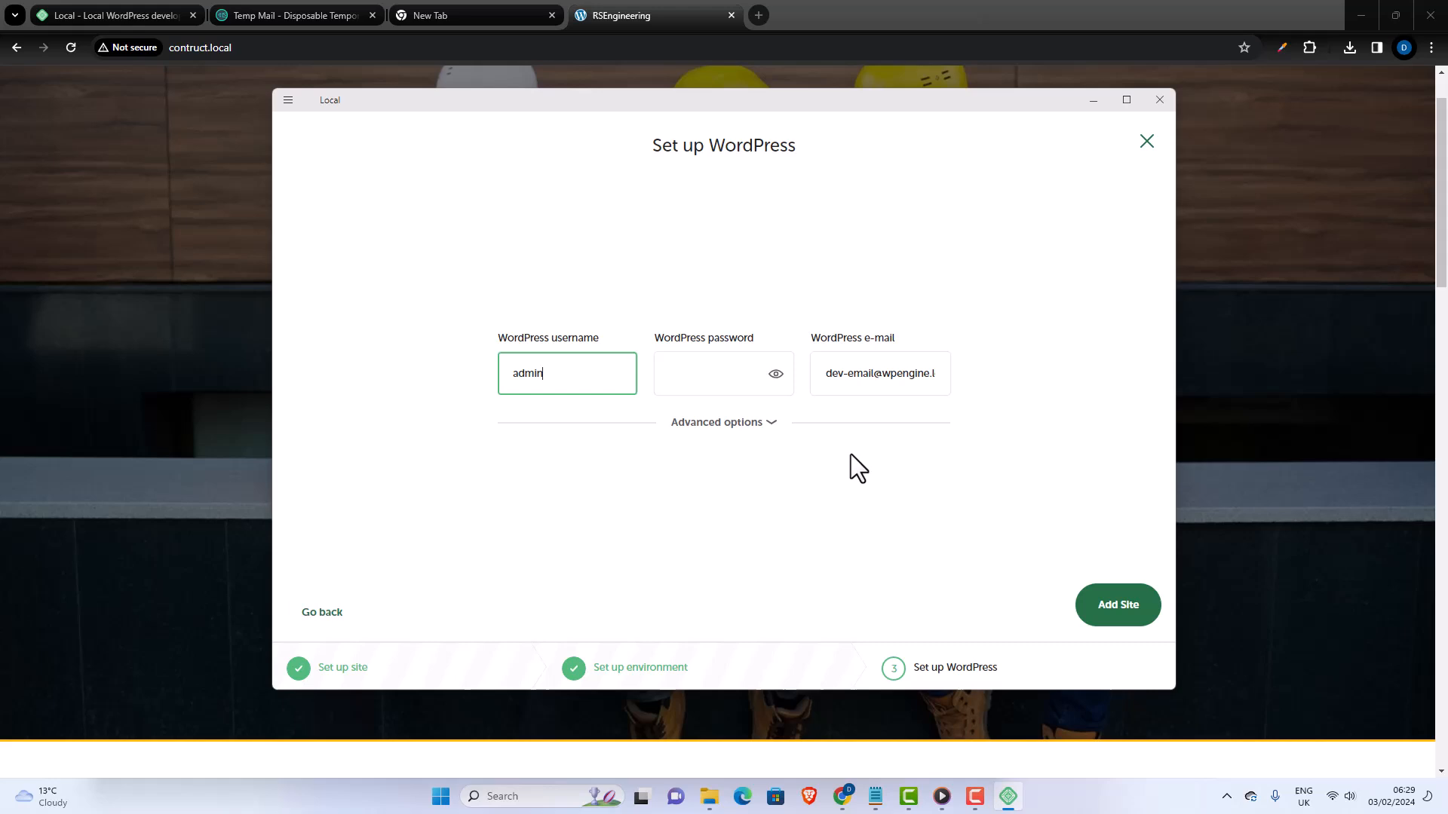
- Enter the WordPress password for the new site with its characters shown, replacing the first attempt
click(737, 375)
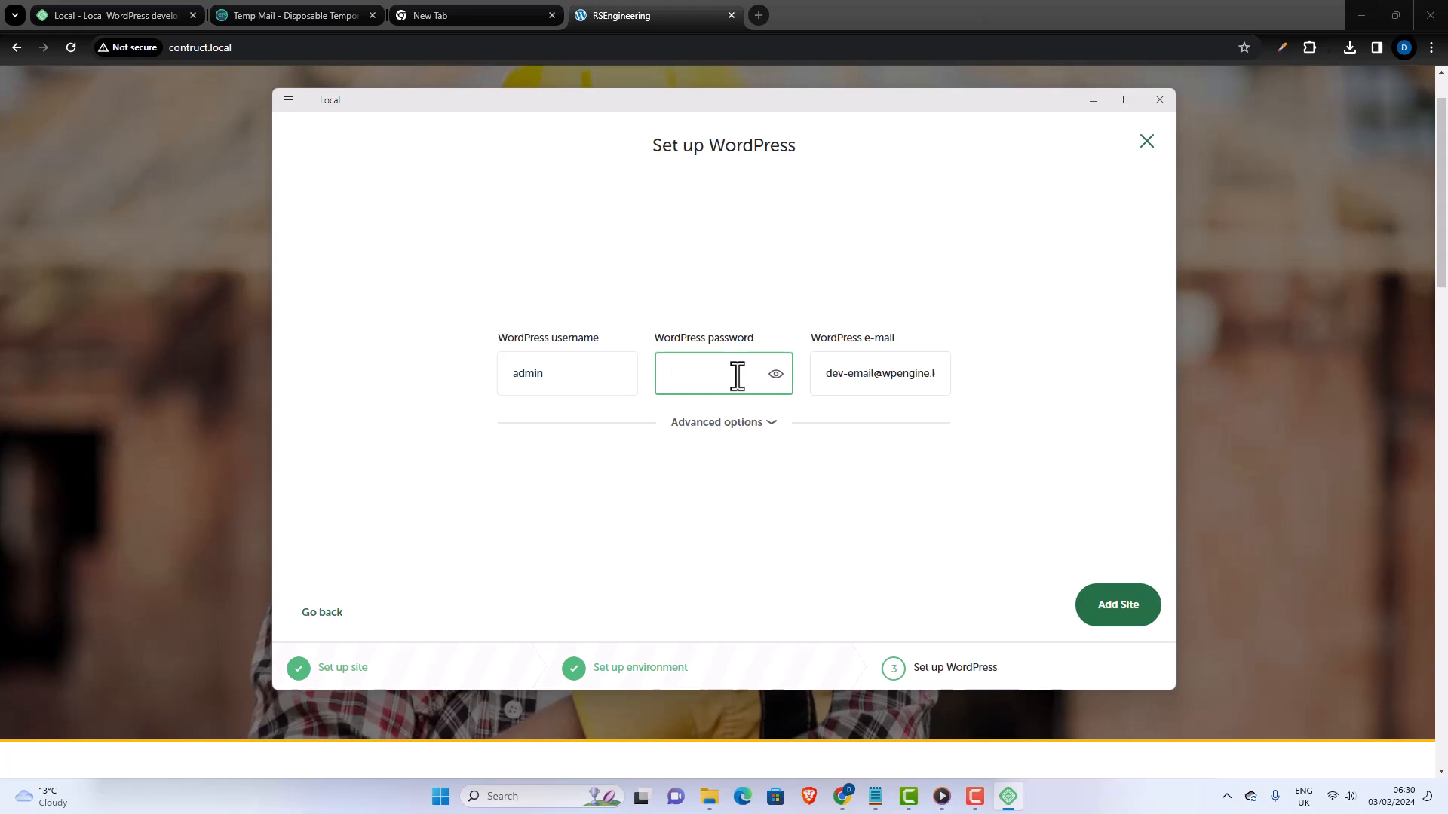
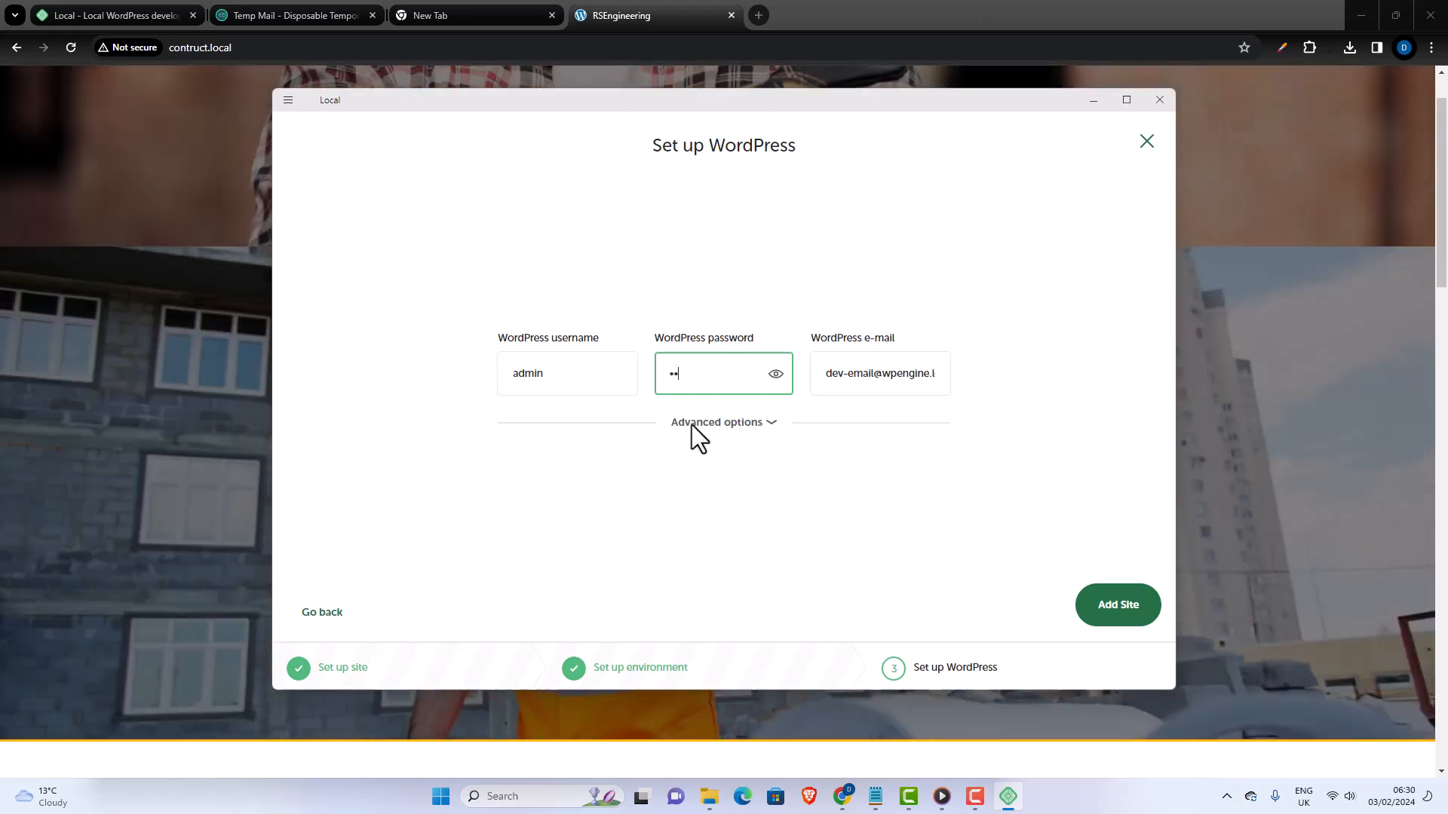
click(776, 373)
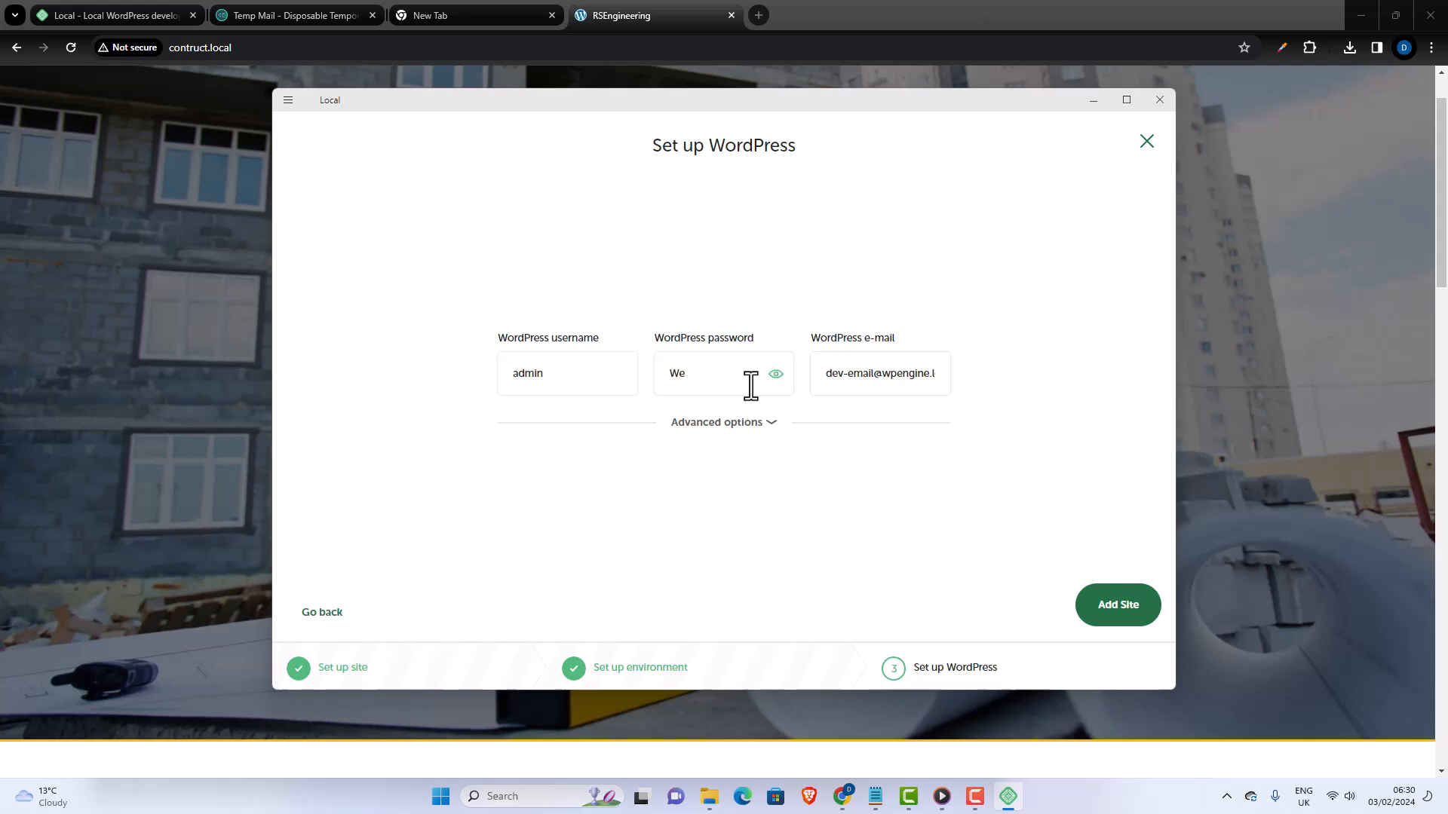
click(715, 370)
key(BackSpace)
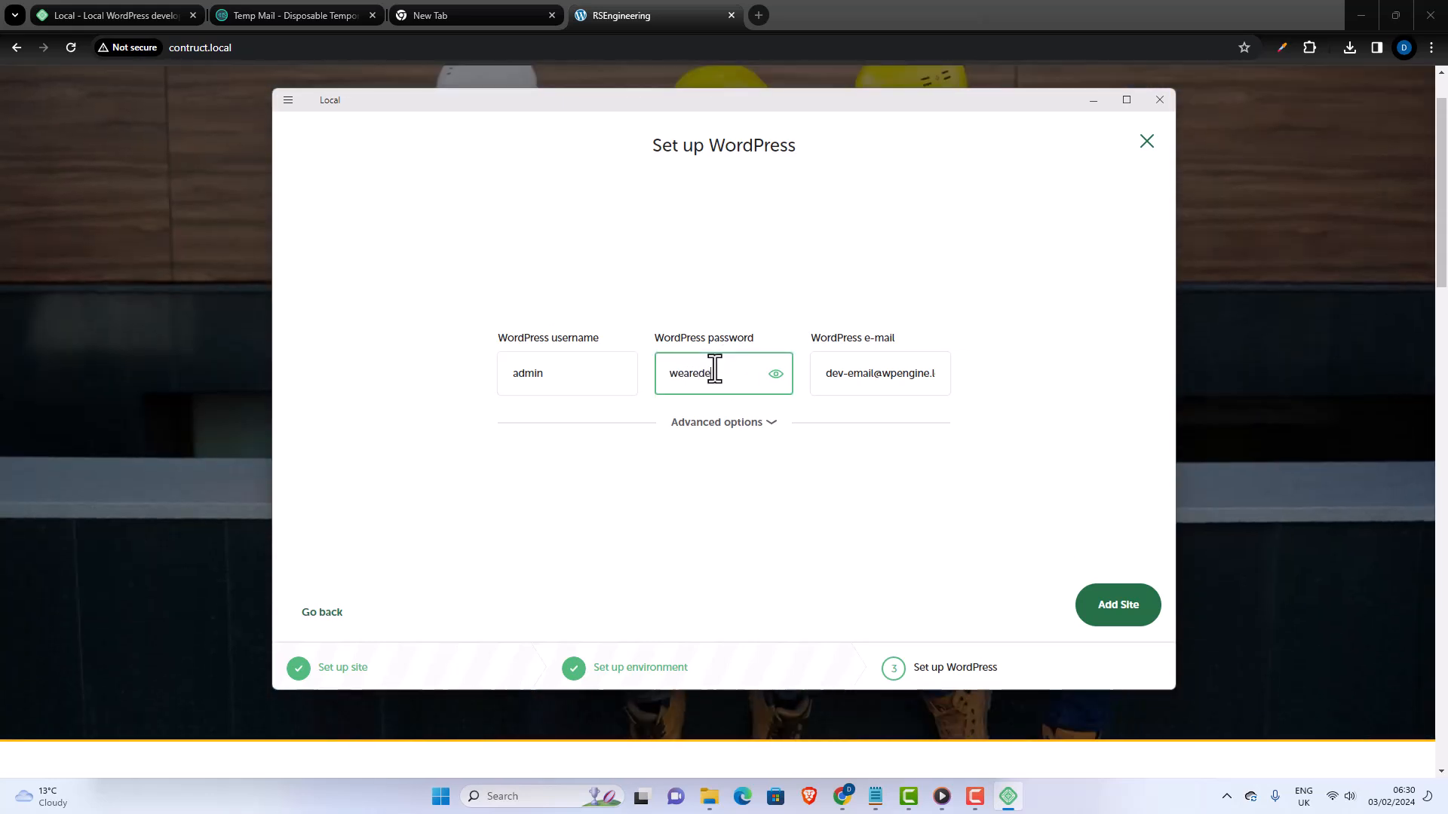
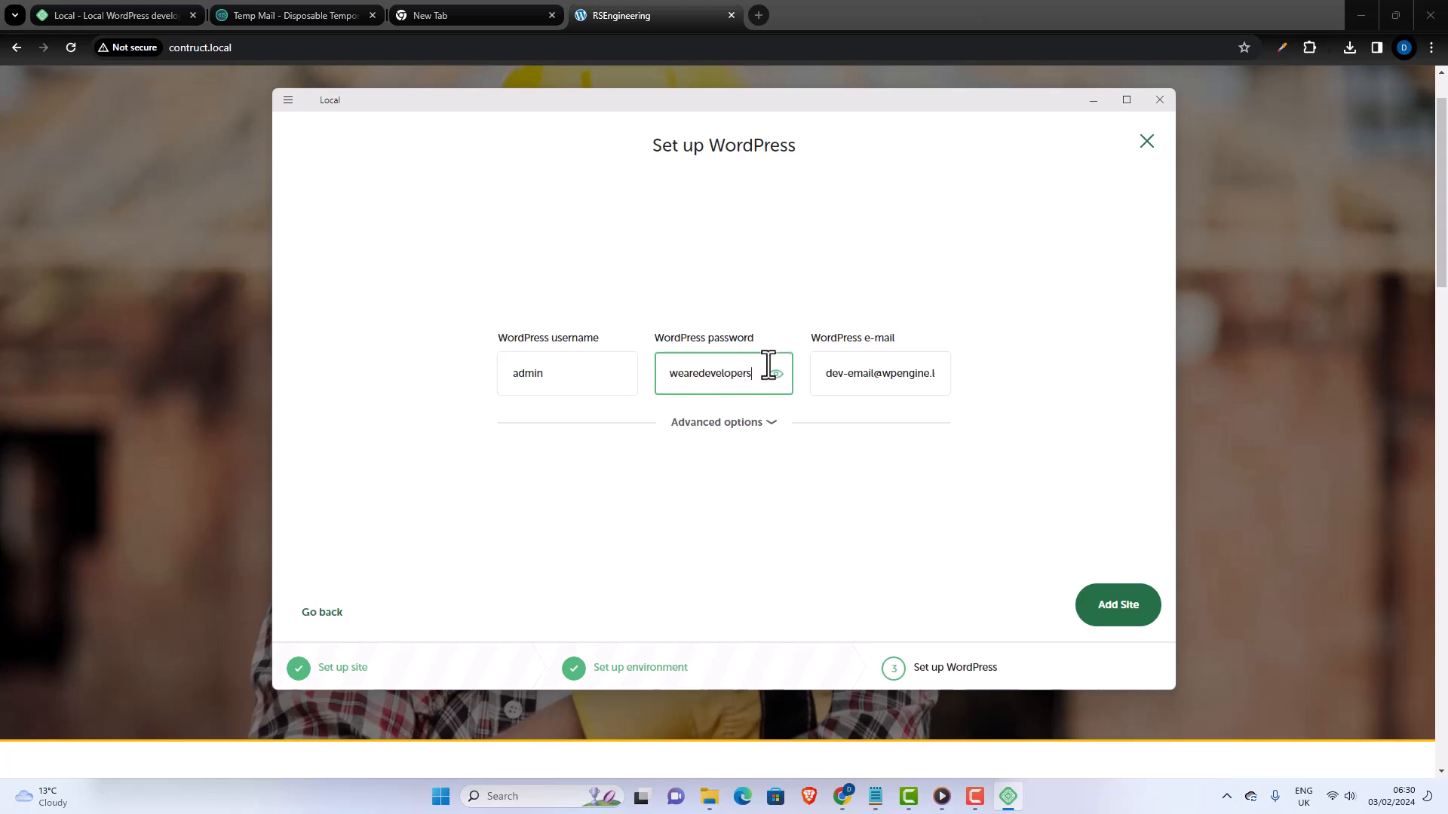
- Keep the prefilled WordPress e-mail and add the agenzi site
drag(757, 373, 665, 374)
click(826, 375)
key(ctrl+a)
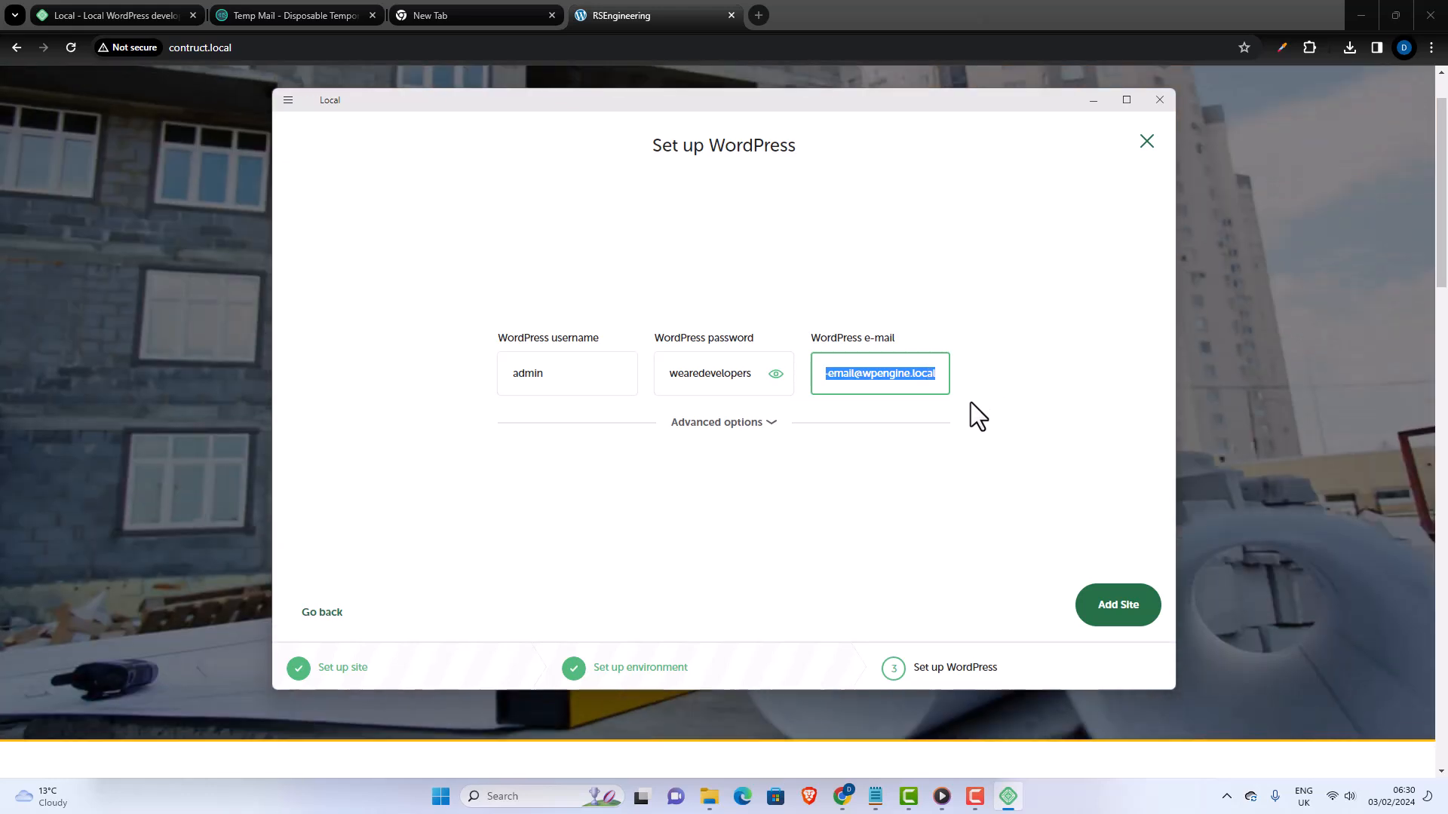
click(1088, 615)
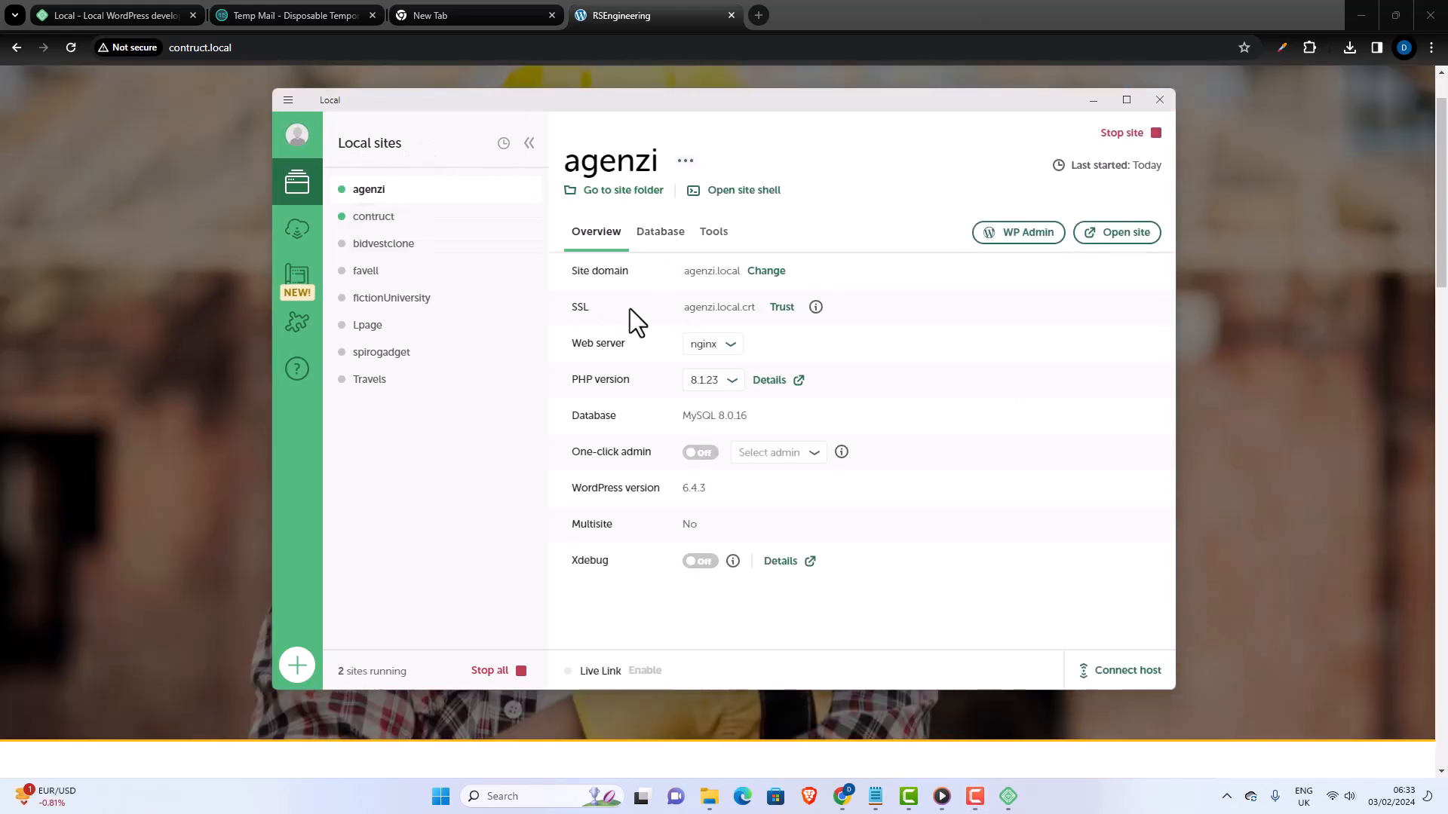
- Stop the contruct site and open the agenzi site in the browser to look through its home page
click(343, 217)
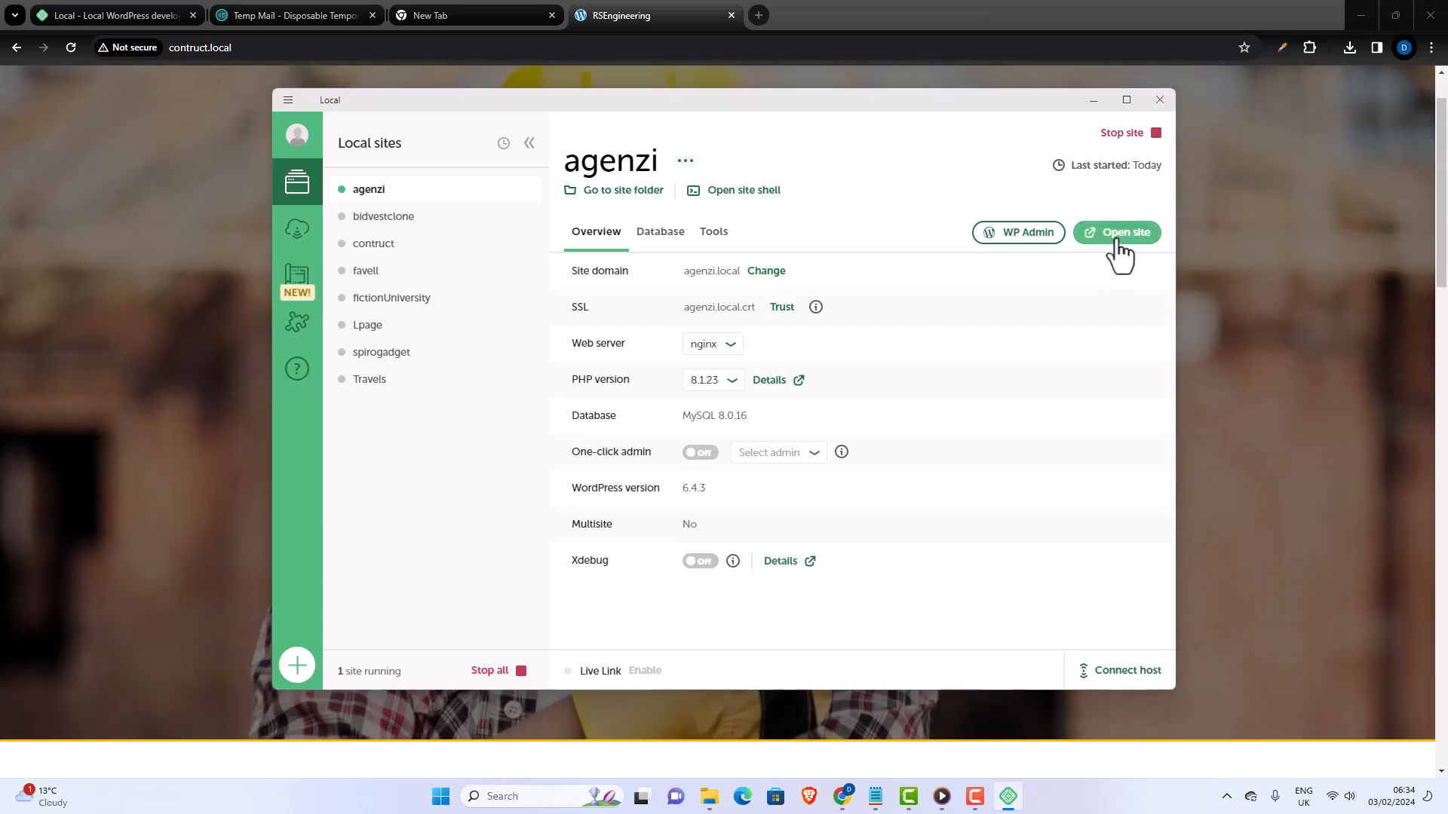
click(1117, 239)
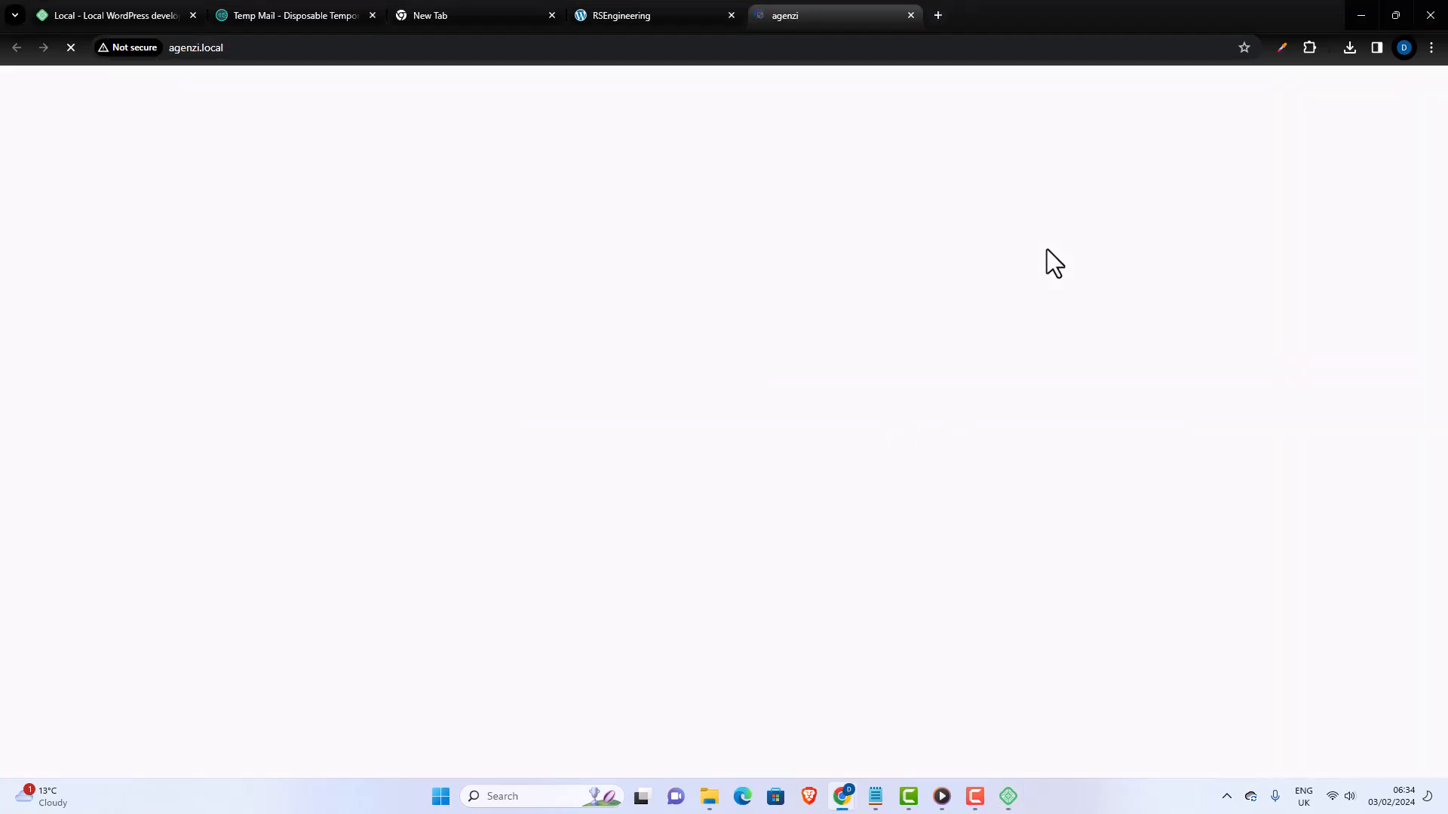
scroll(1056, 256, down, 12)
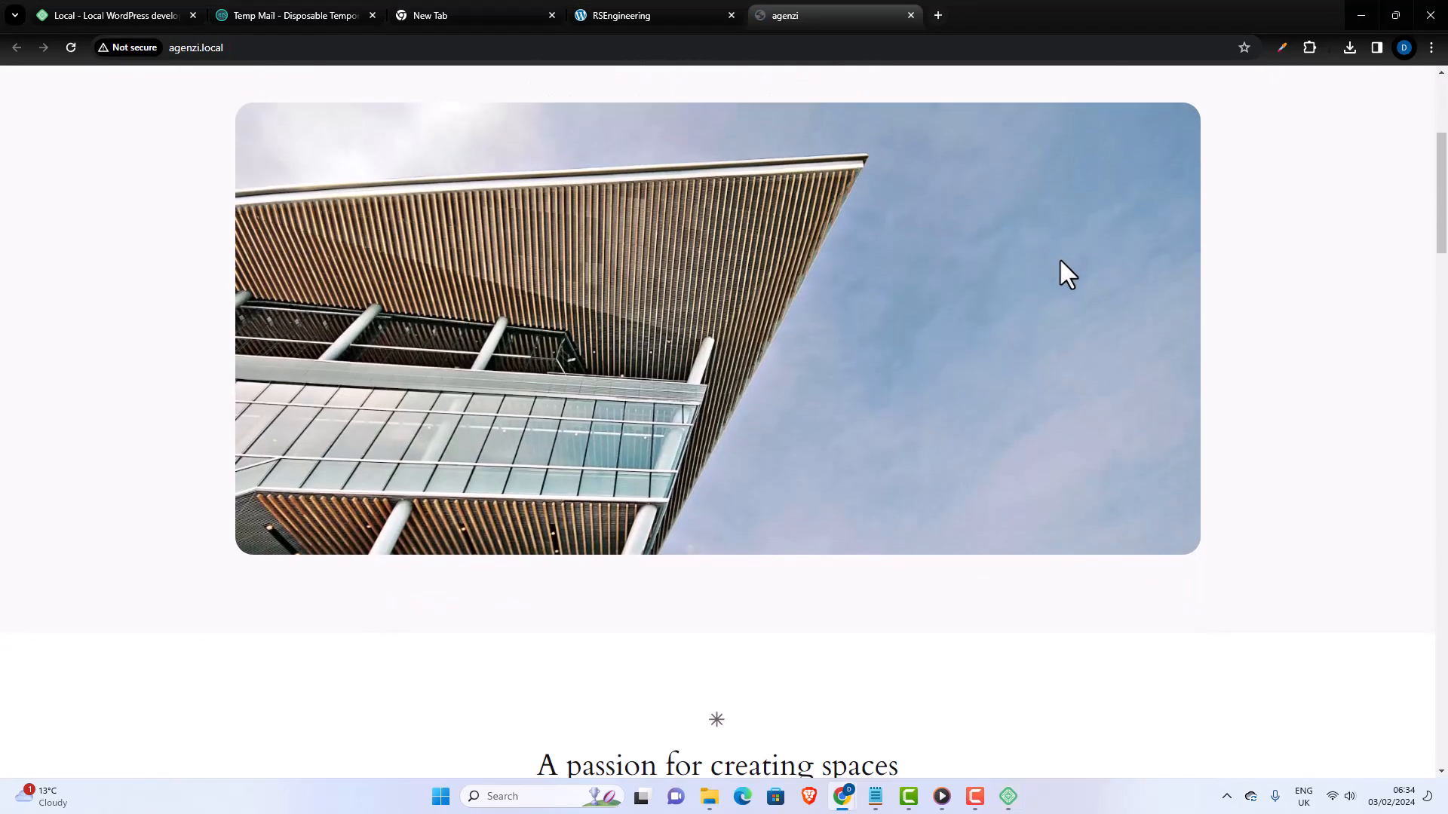
scroll(1078, 271, down, 20)
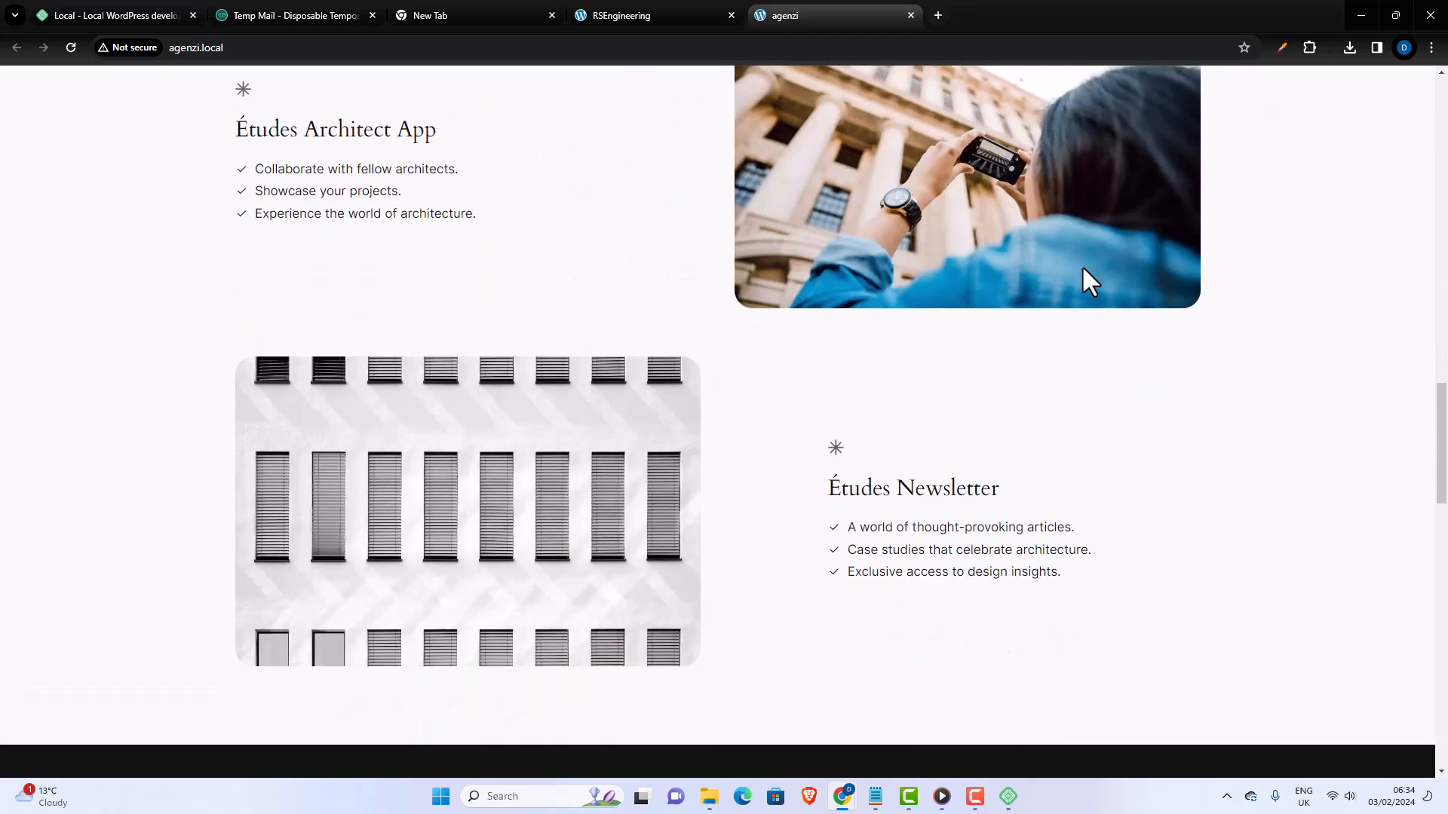
scroll(1084, 278, down, 12)
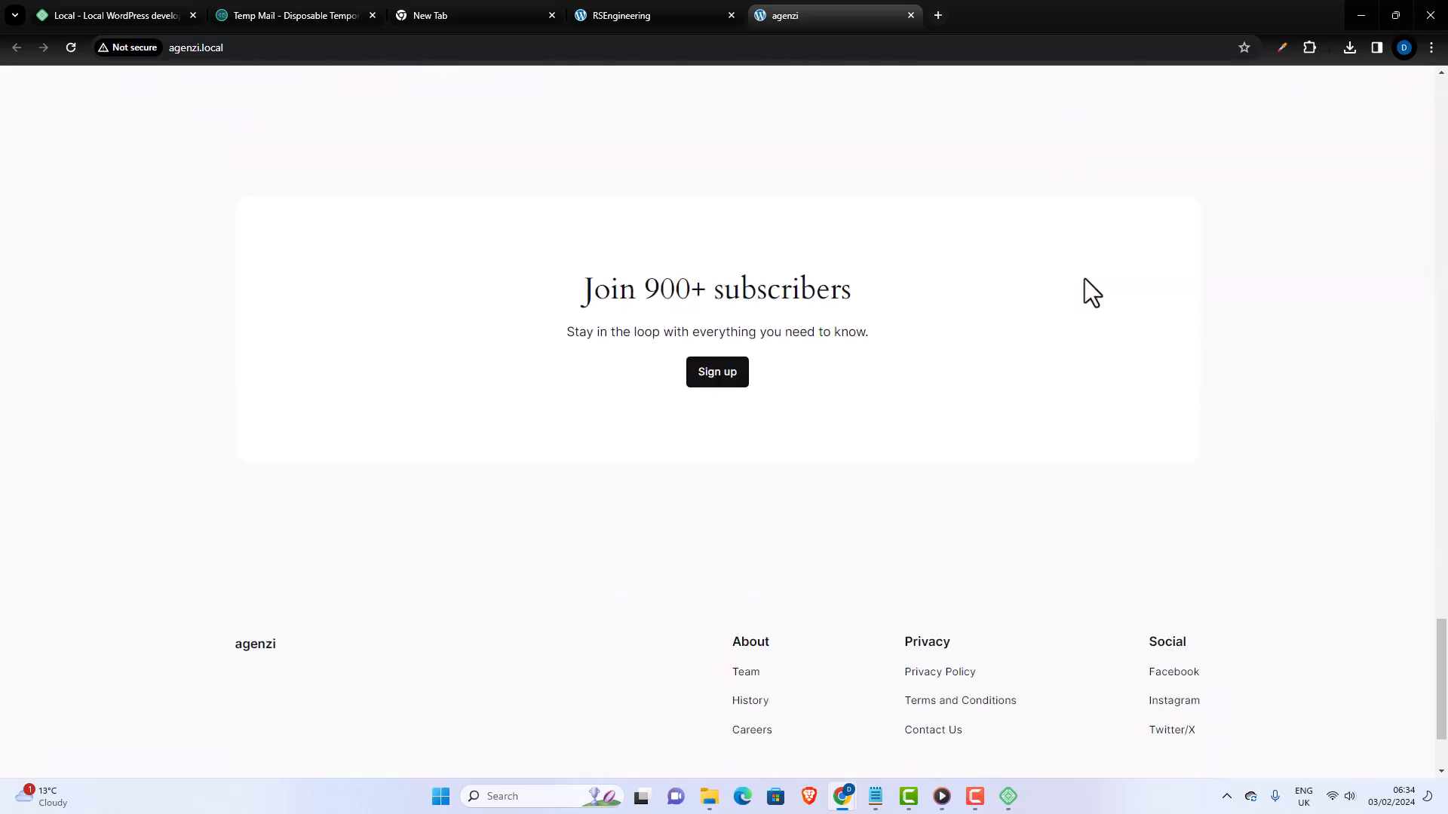
- Compare the agenzi home page with the RSEngineering home page, placing the agenzi tab before the RSEngineering tab and ending on agenzi
drag(1441, 686, 1436, 121)
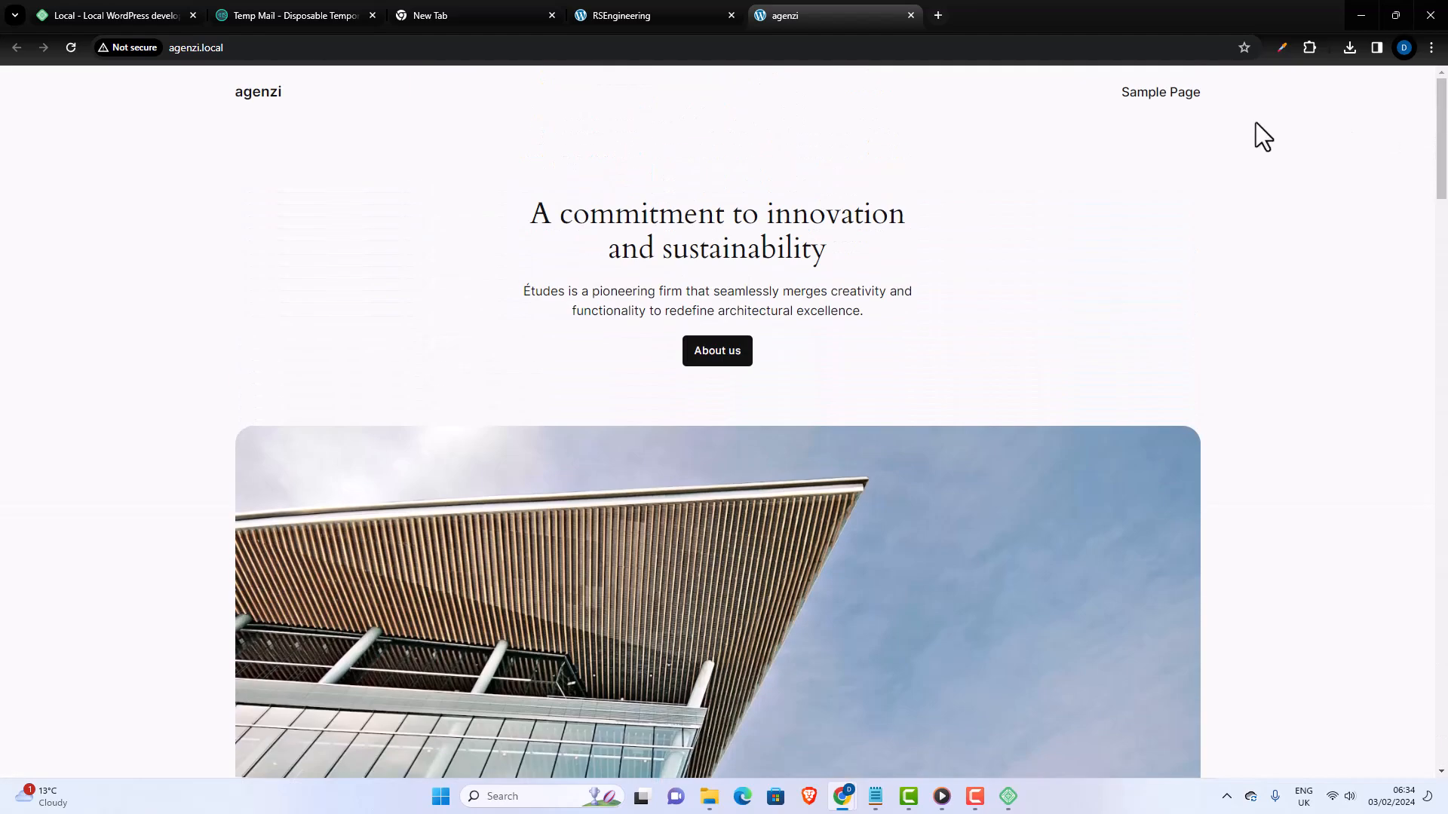
drag(654, 15, 754, 30)
scroll(747, 354, down, 5)
scroll(678, 188, up, 4)
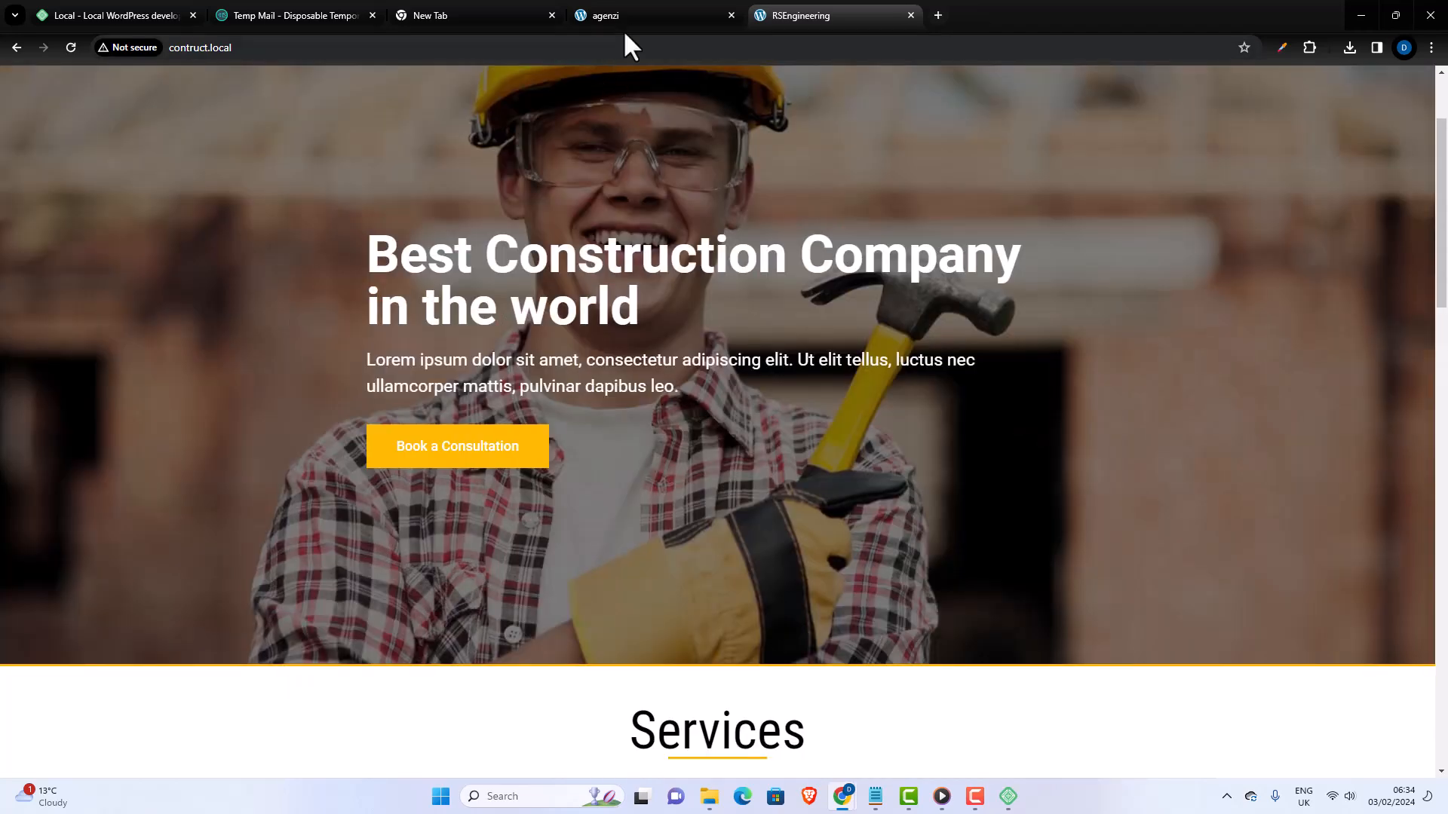
click(626, 16)
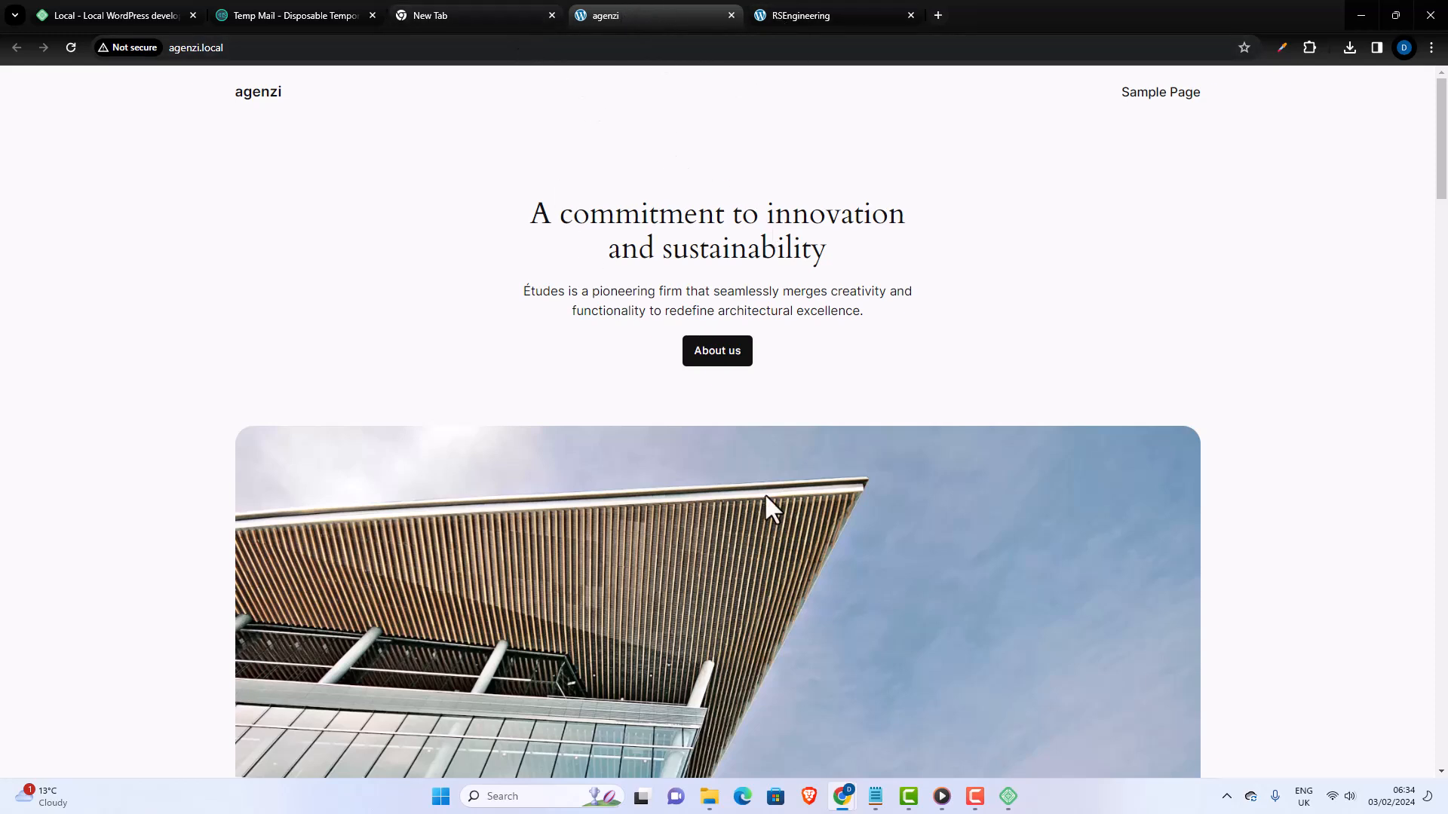
- Switch to Local, open the agenzi site's WP Admin login page, and enter admin as the username
click(1009, 797)
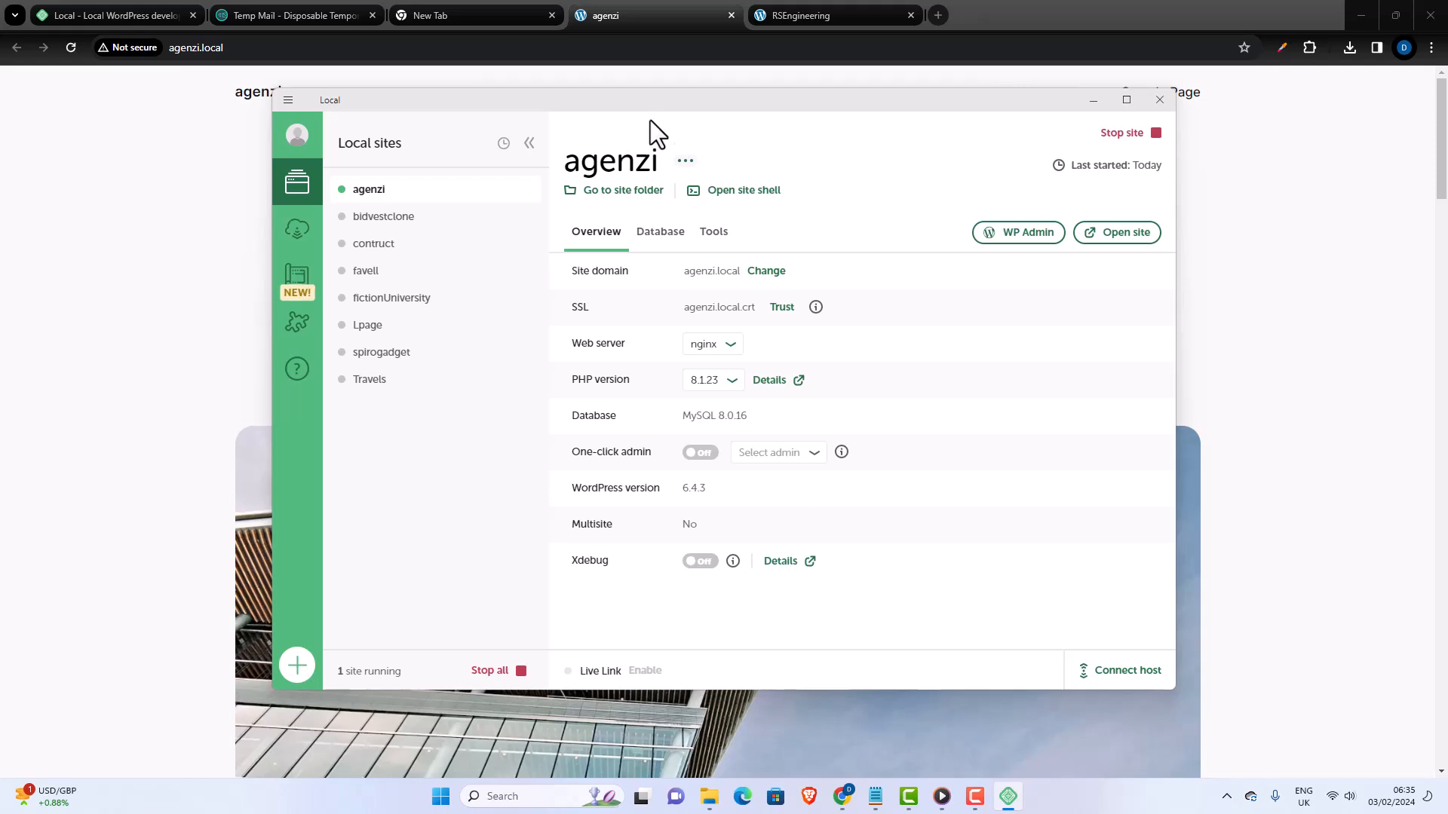
click(1012, 235)
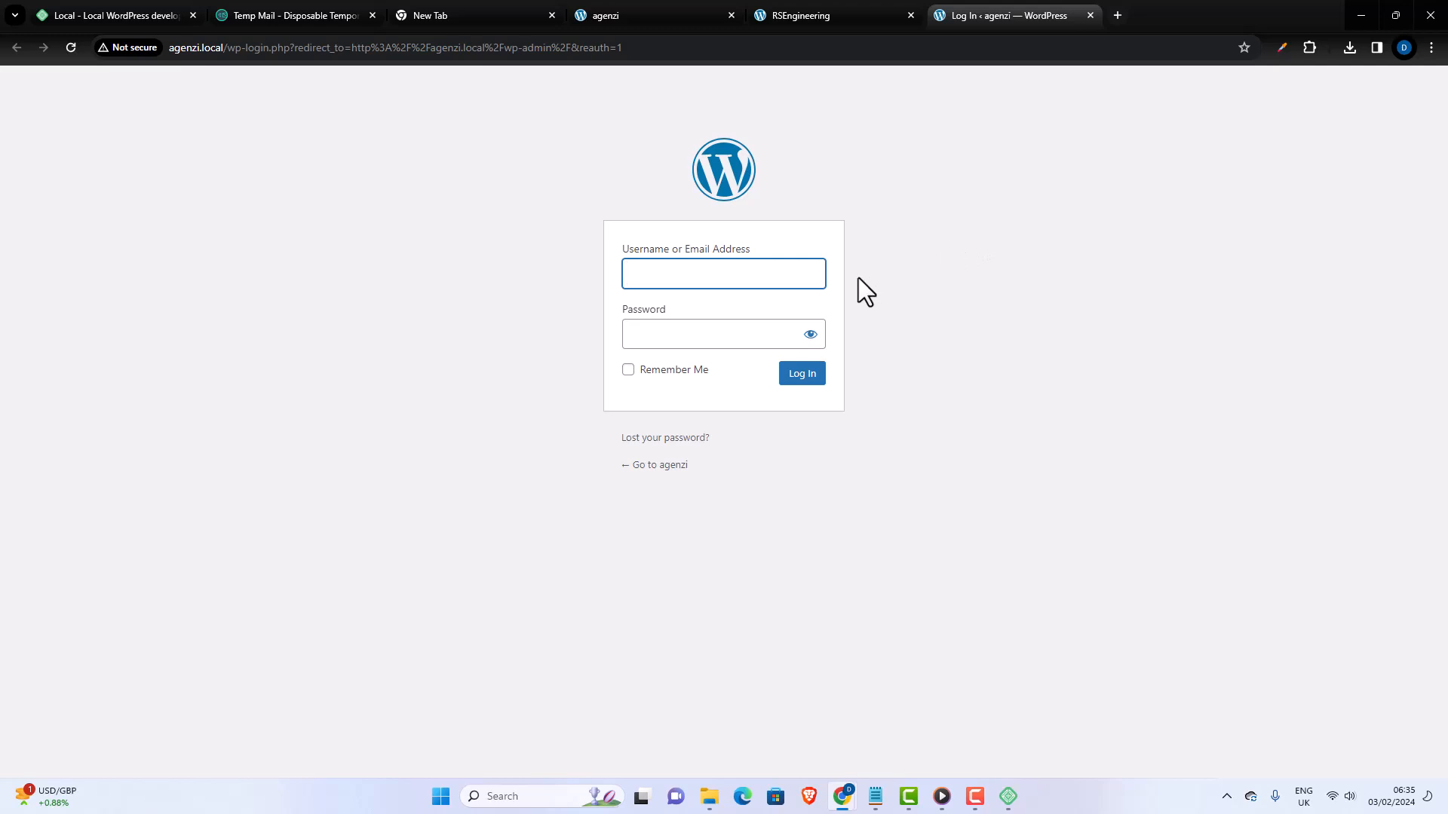
text(admin)
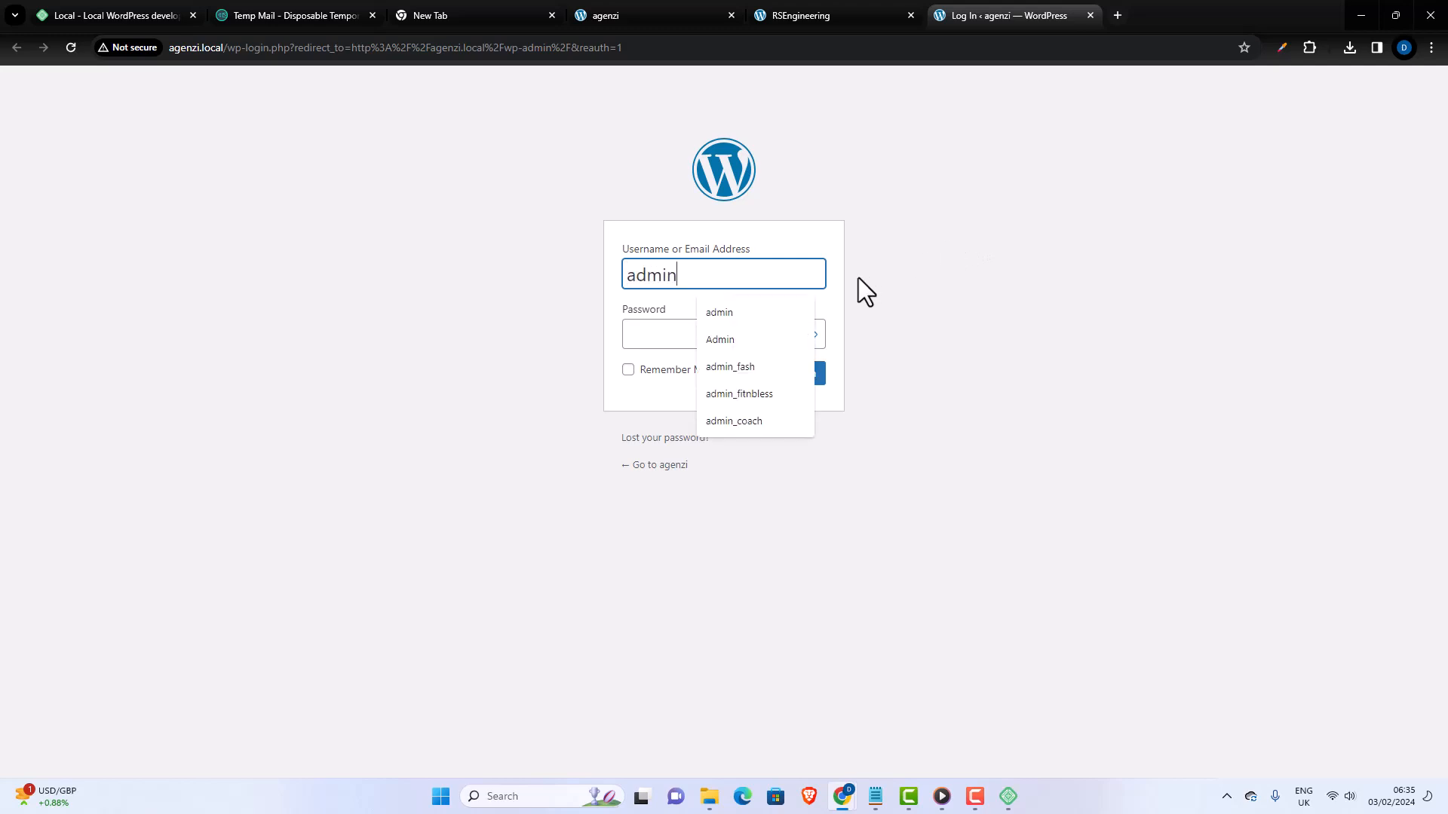
- Enter the WordPress account password on the login form and show its characters
key(Tab)
text(***)
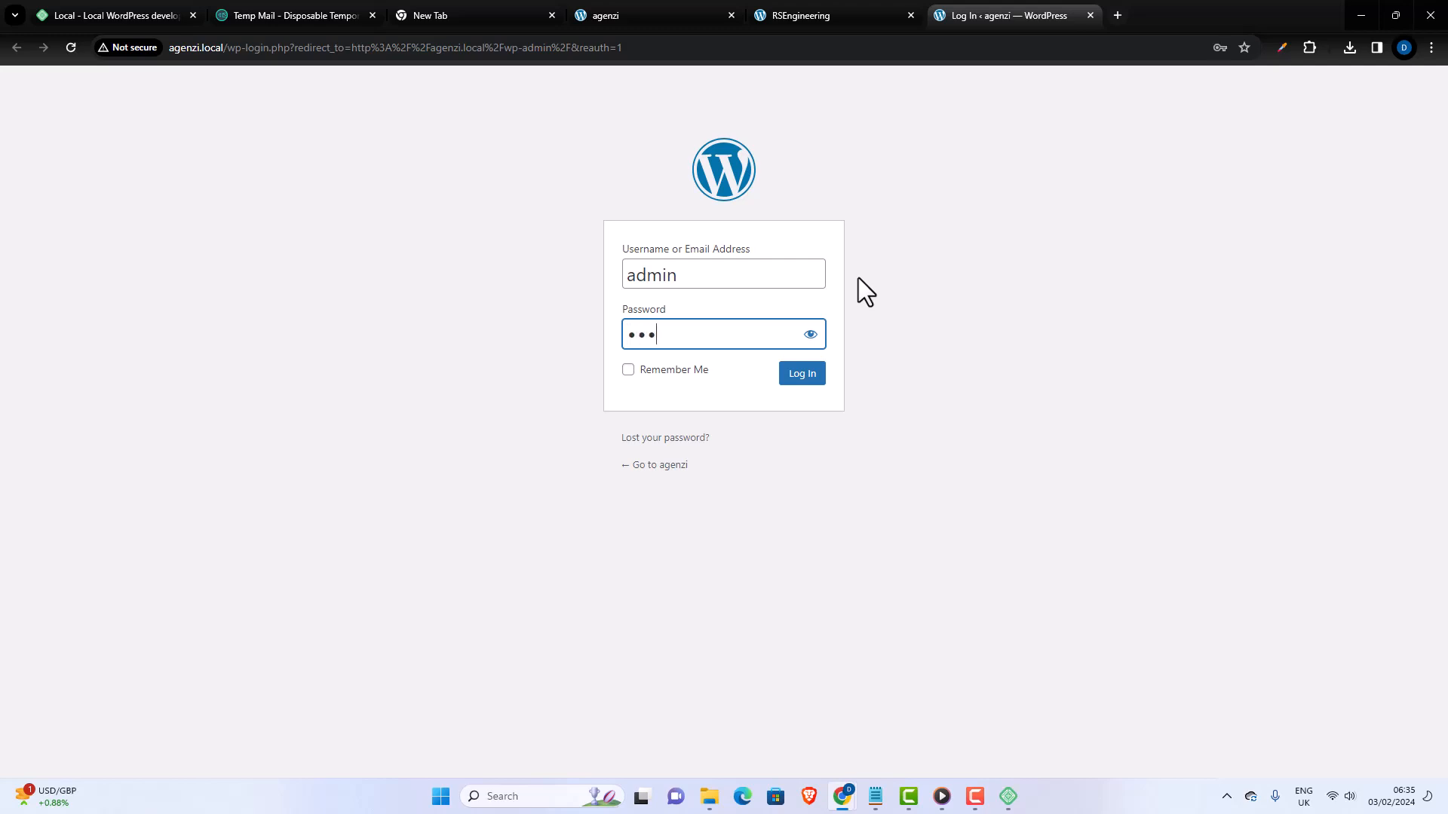
text(************)
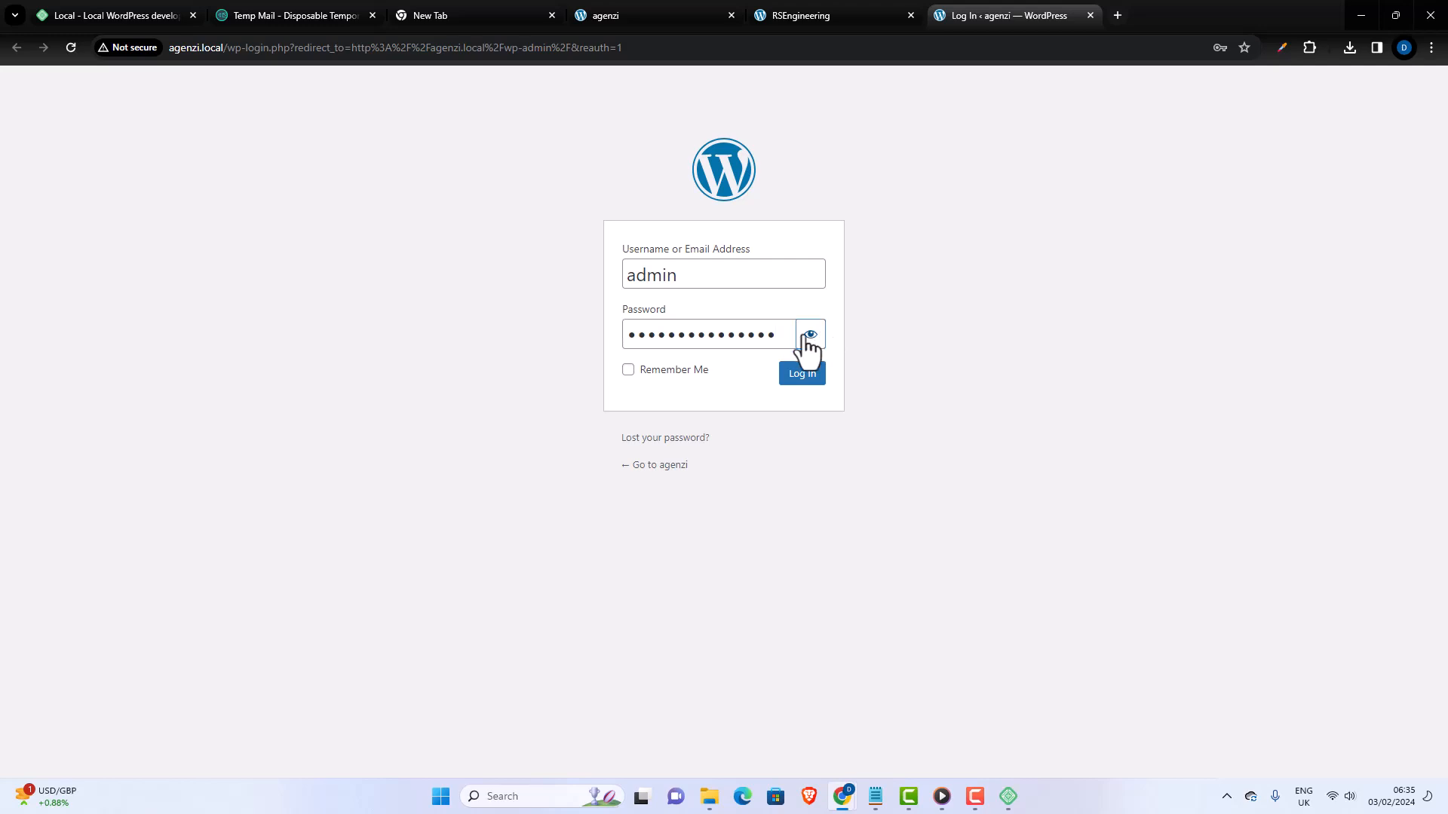
click(810, 335)
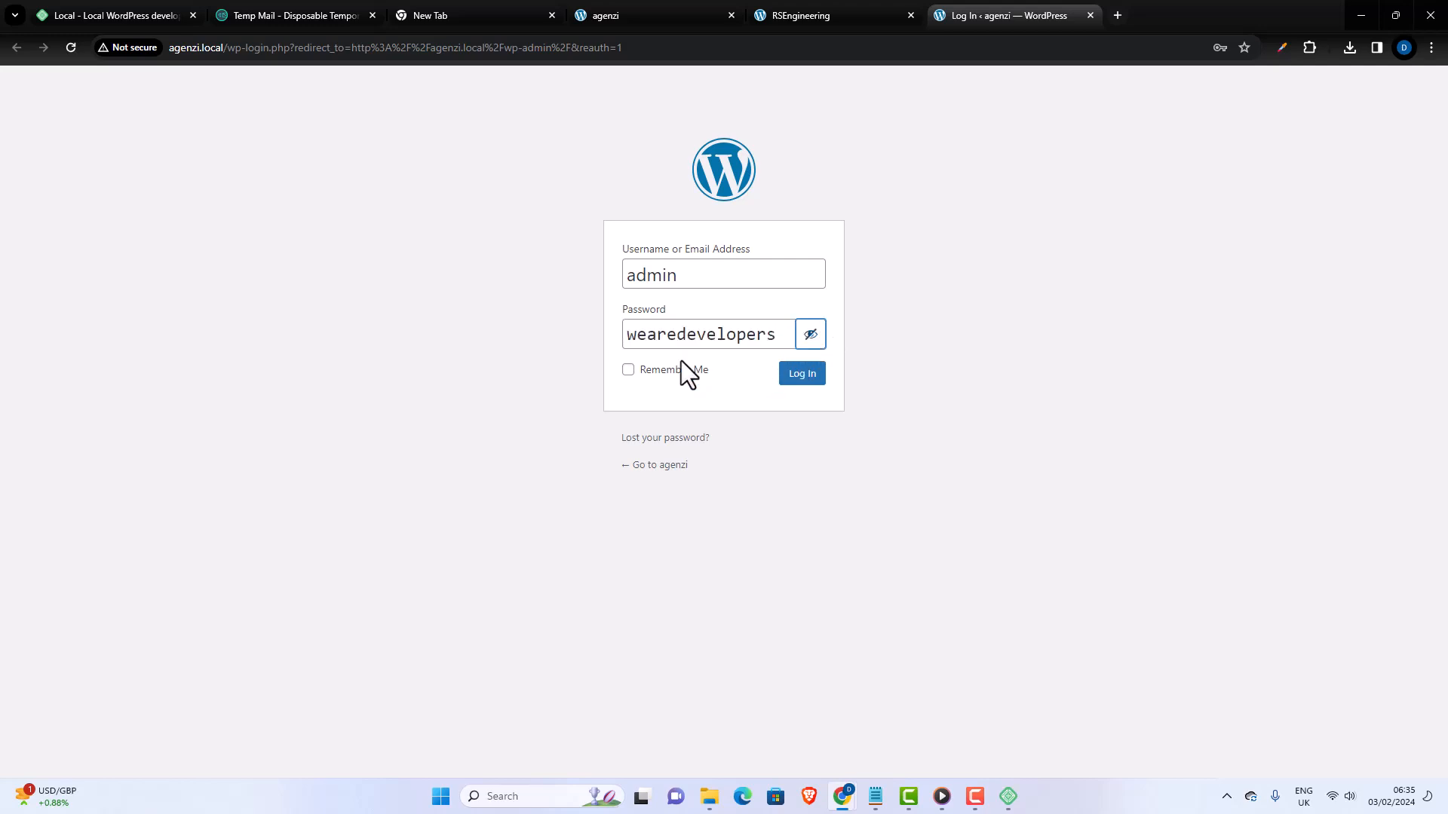
- Log in to the agenzi dashboard with Remember Me enabled and save the login in the browser
click(628, 369)
click(802, 381)
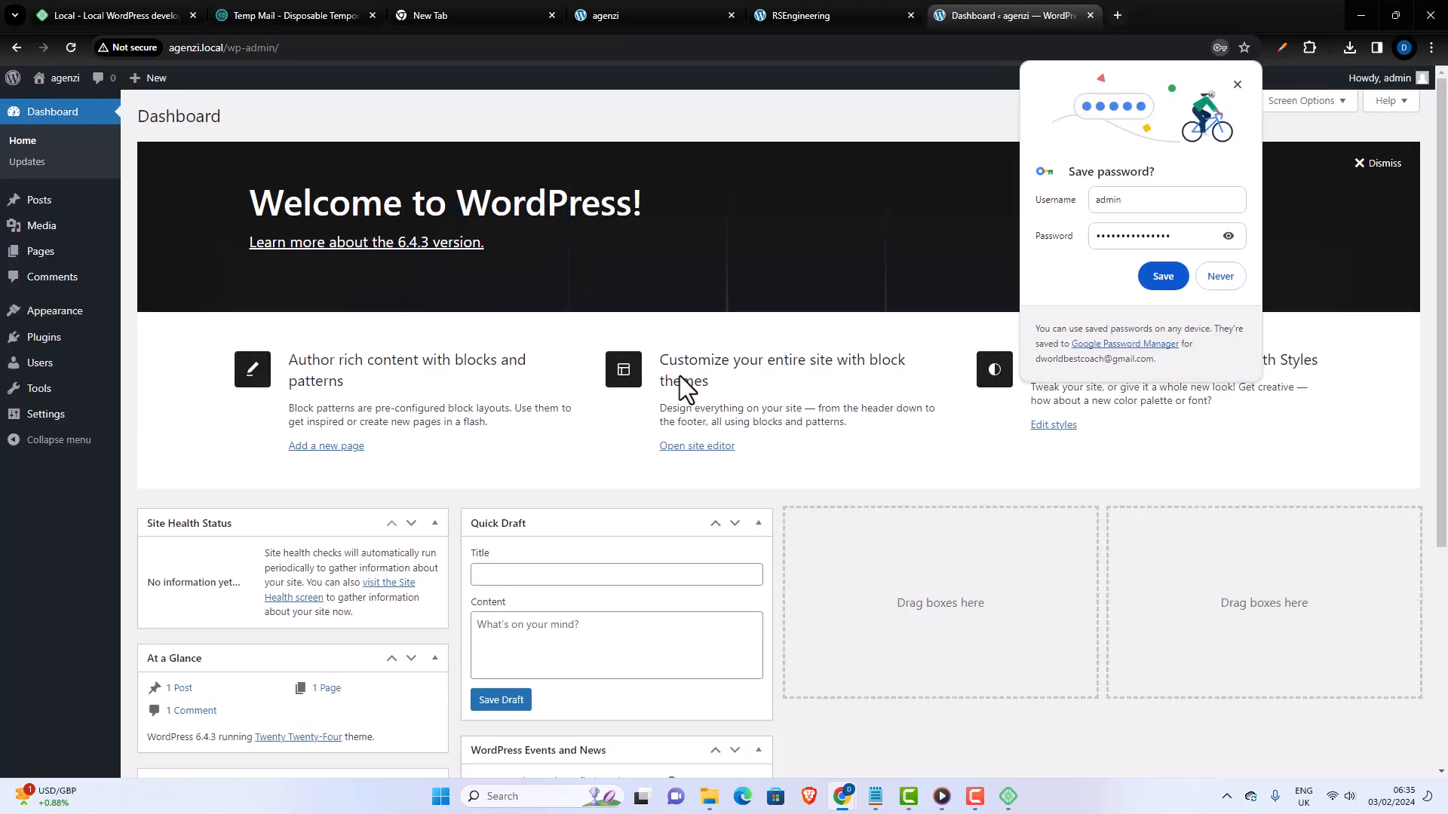
click(1155, 281)
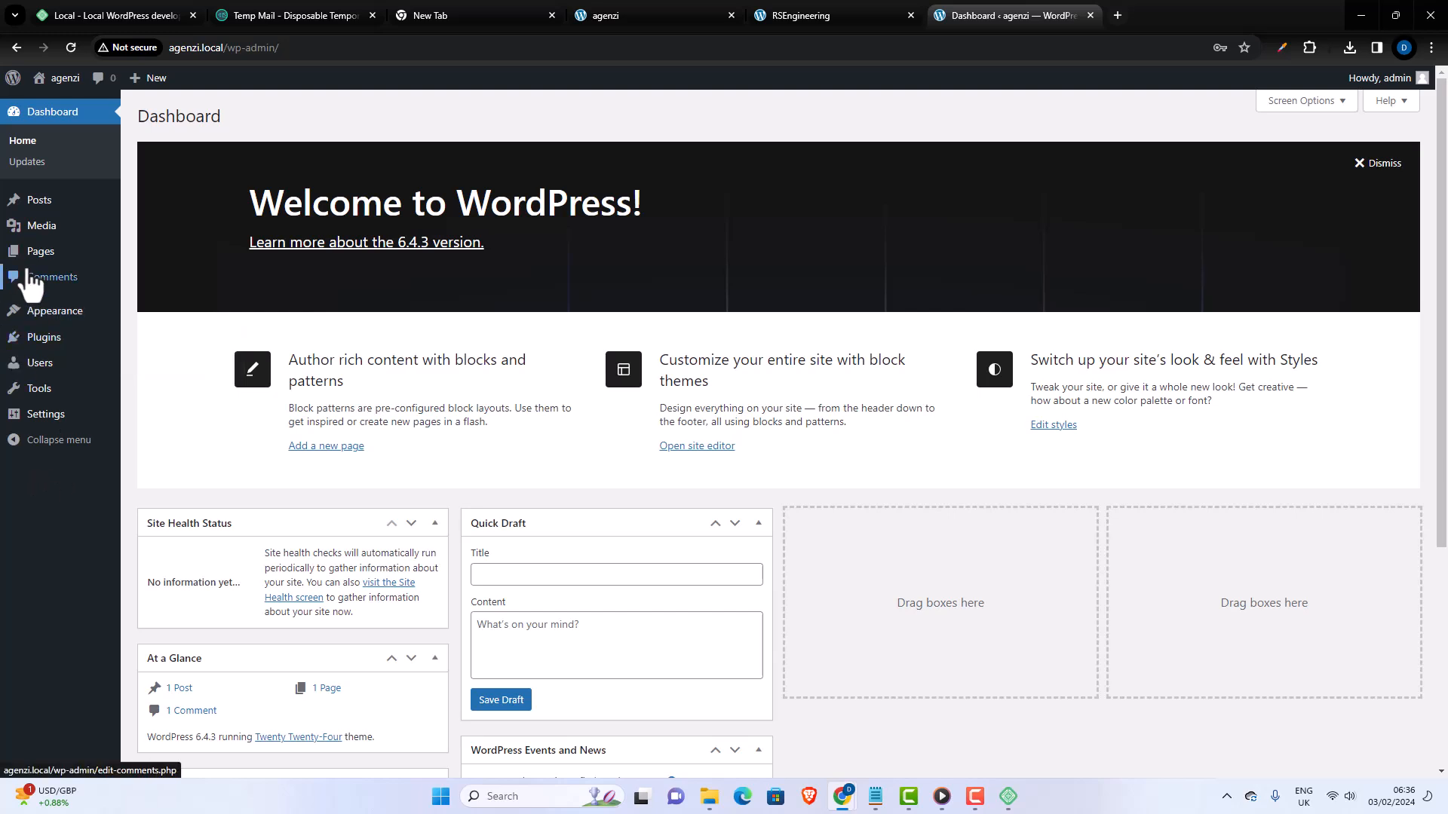
mouse_move(64, 423)
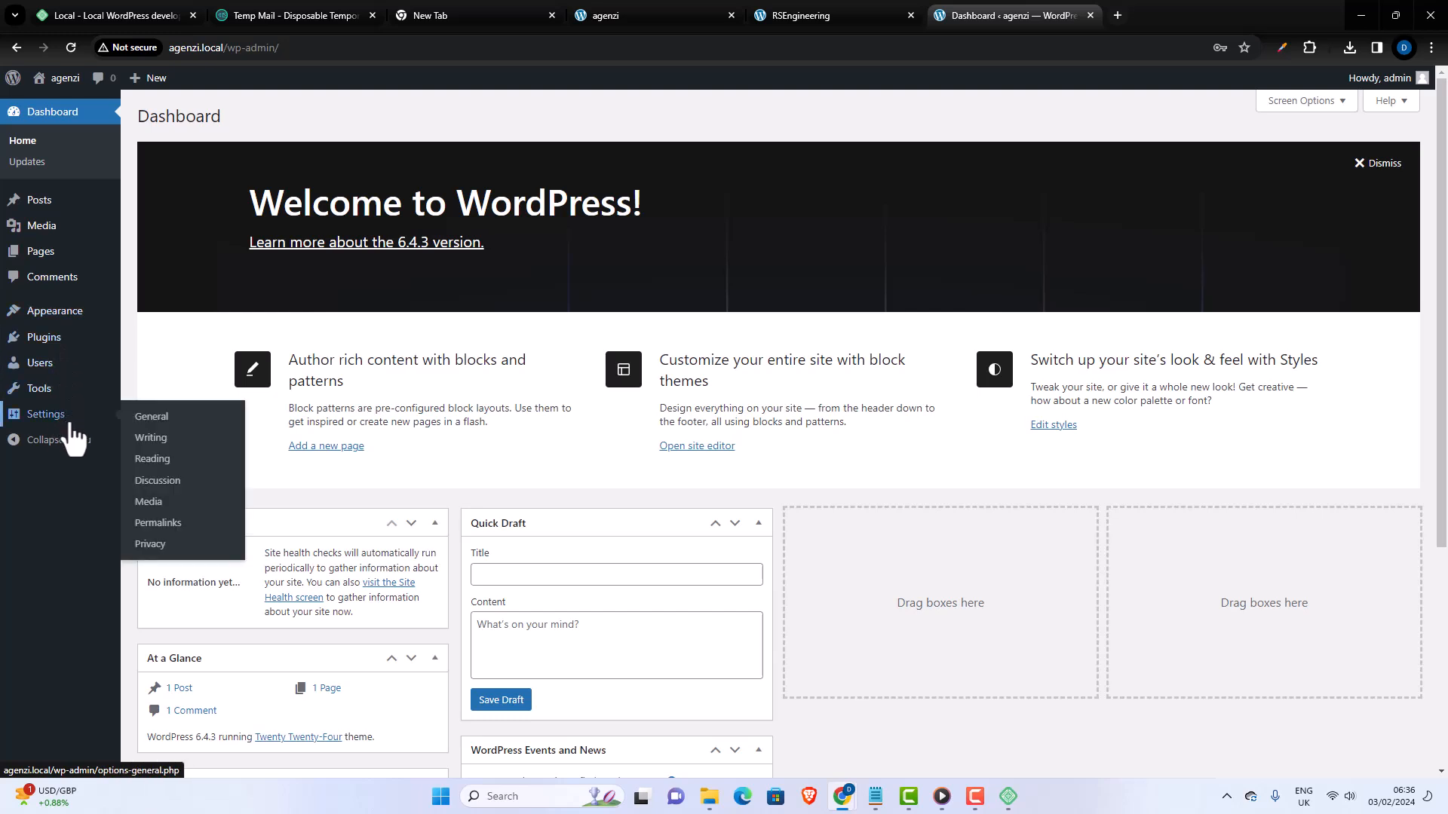
mouse_move(96, 389)
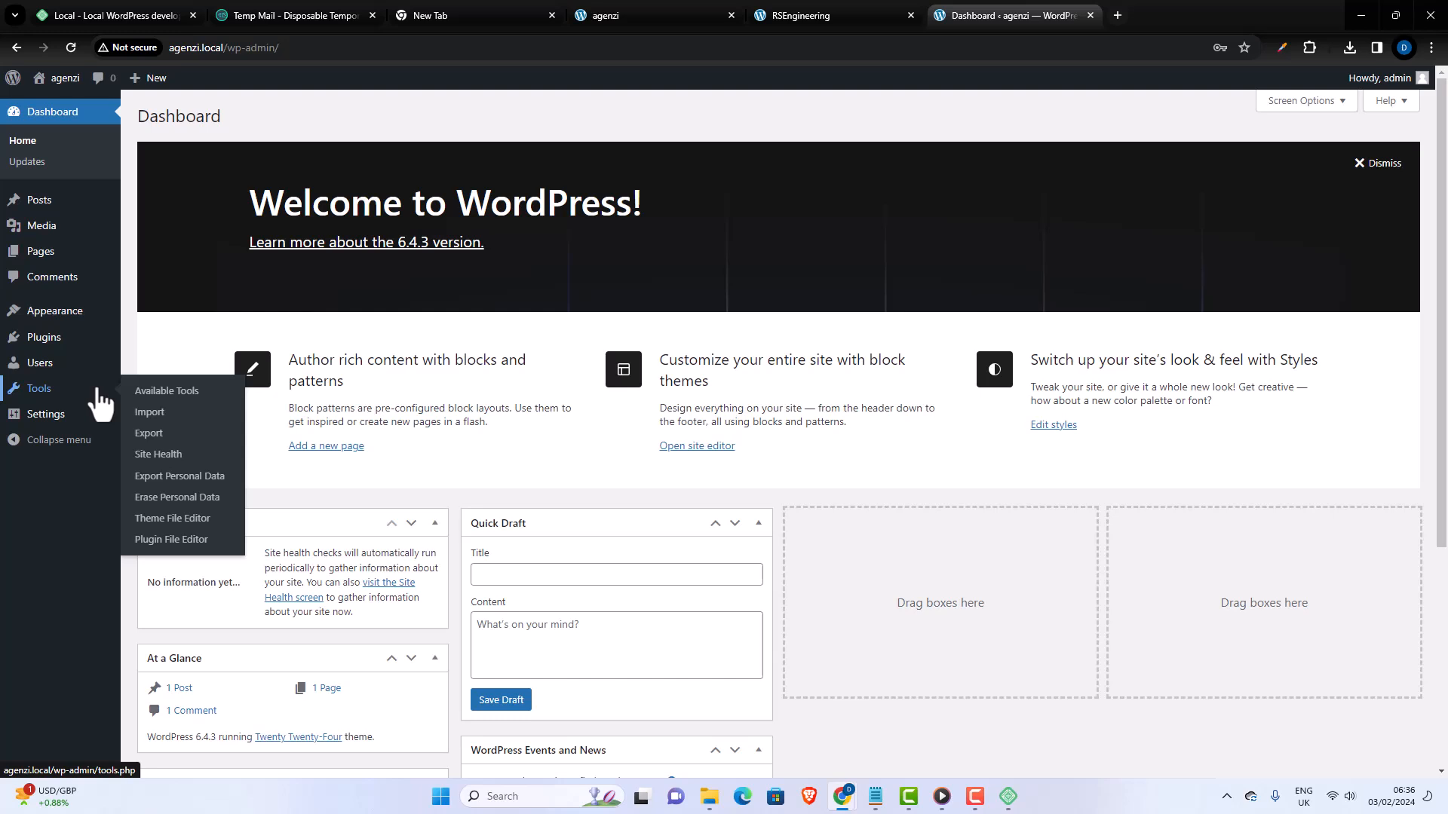
- Search Google in a new browser tab for "percentage of websitebuilt with wordpress"
click(1116, 15)
click(577, 53)
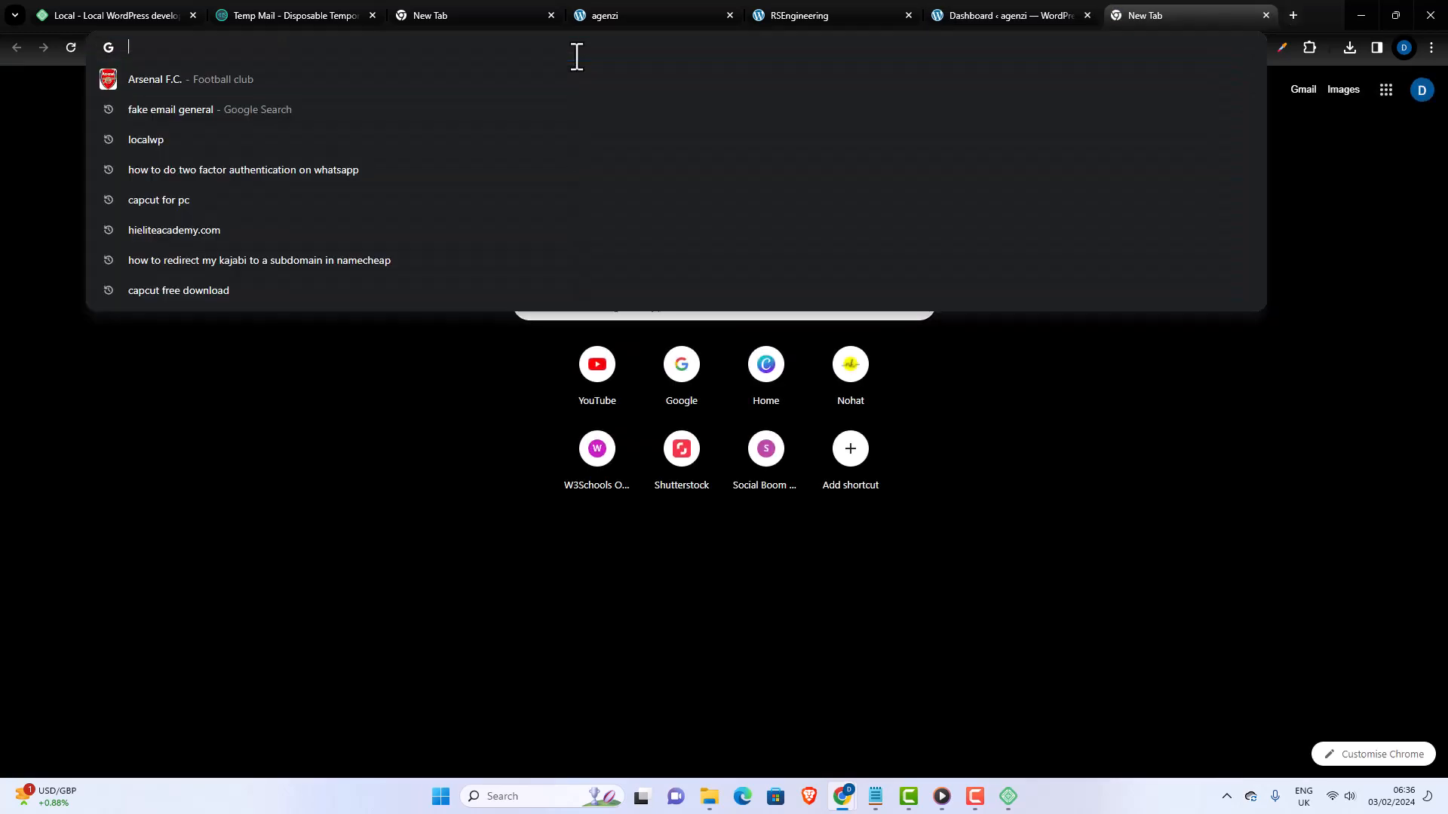
text(percentah)
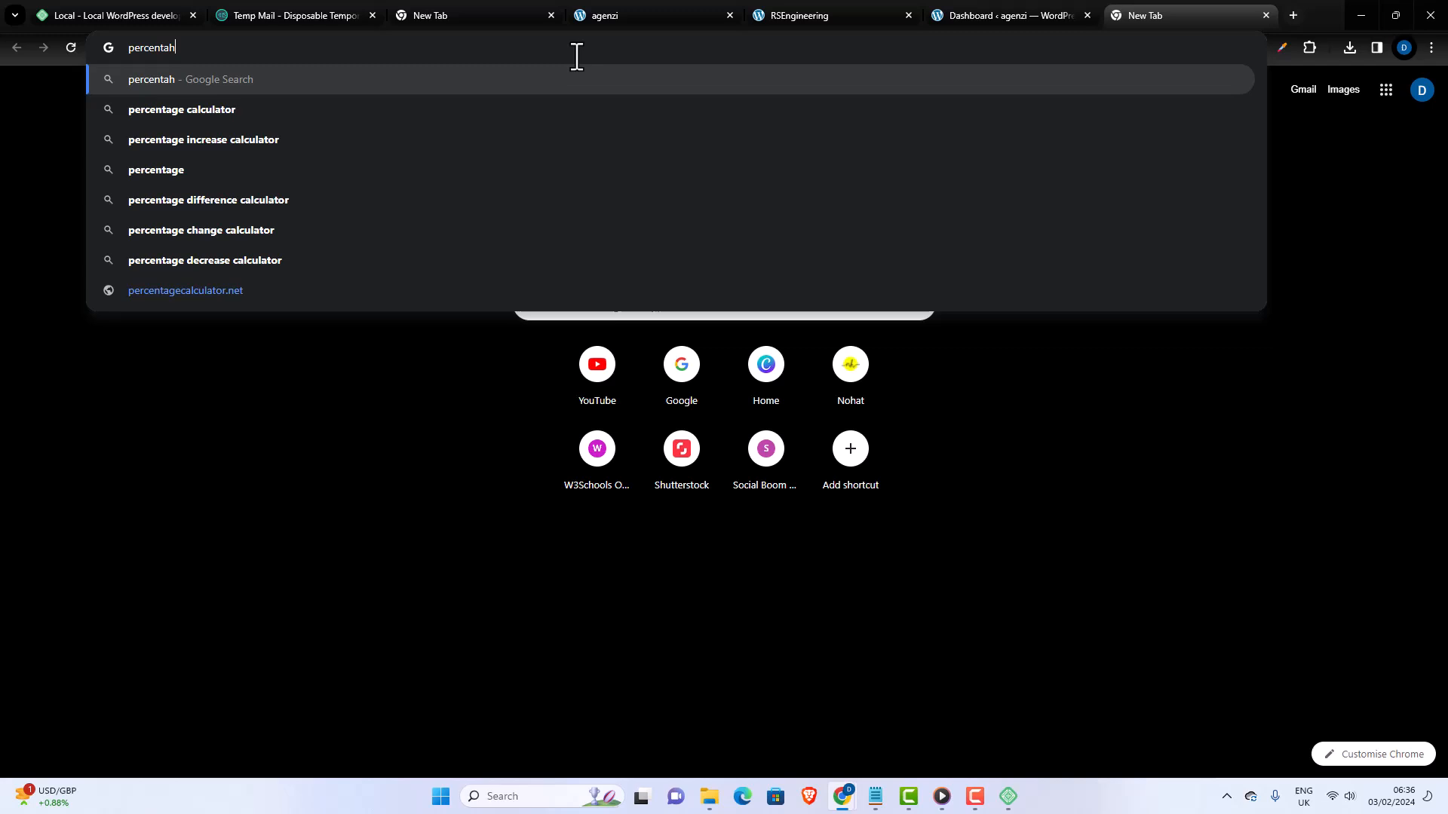
key(BackSpace)
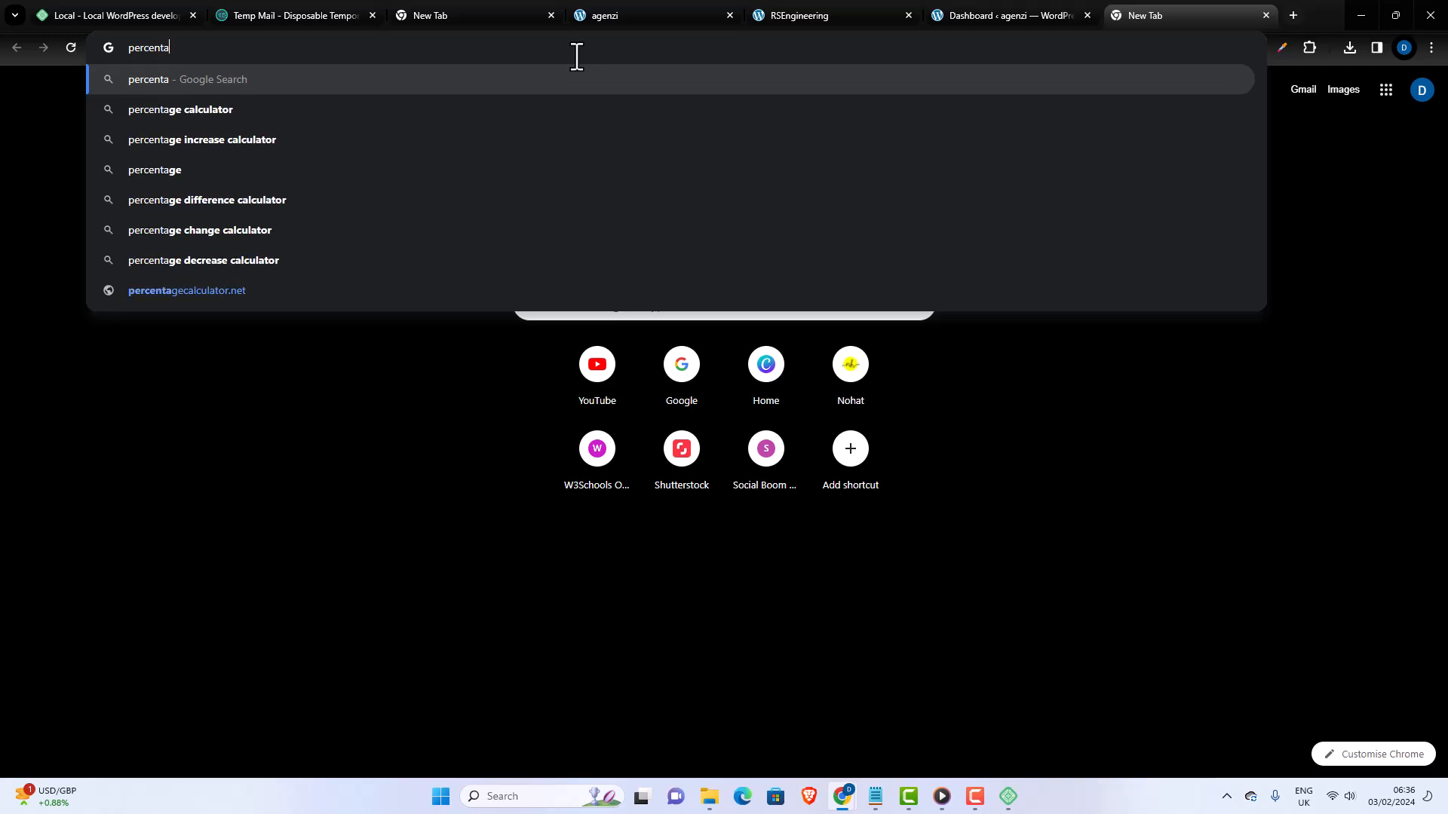
text(ge of web)
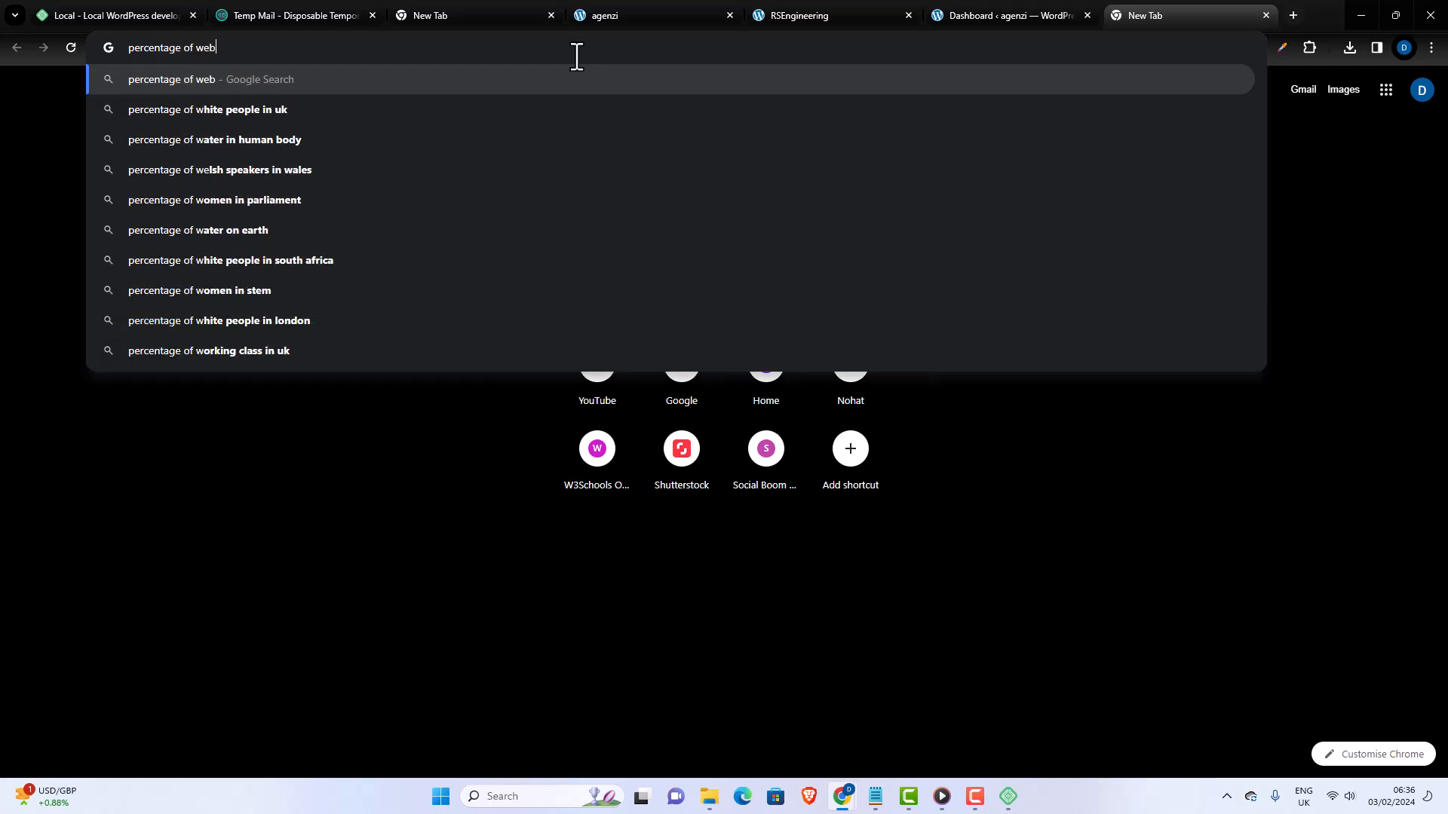
text(site)
key(BackSpace)
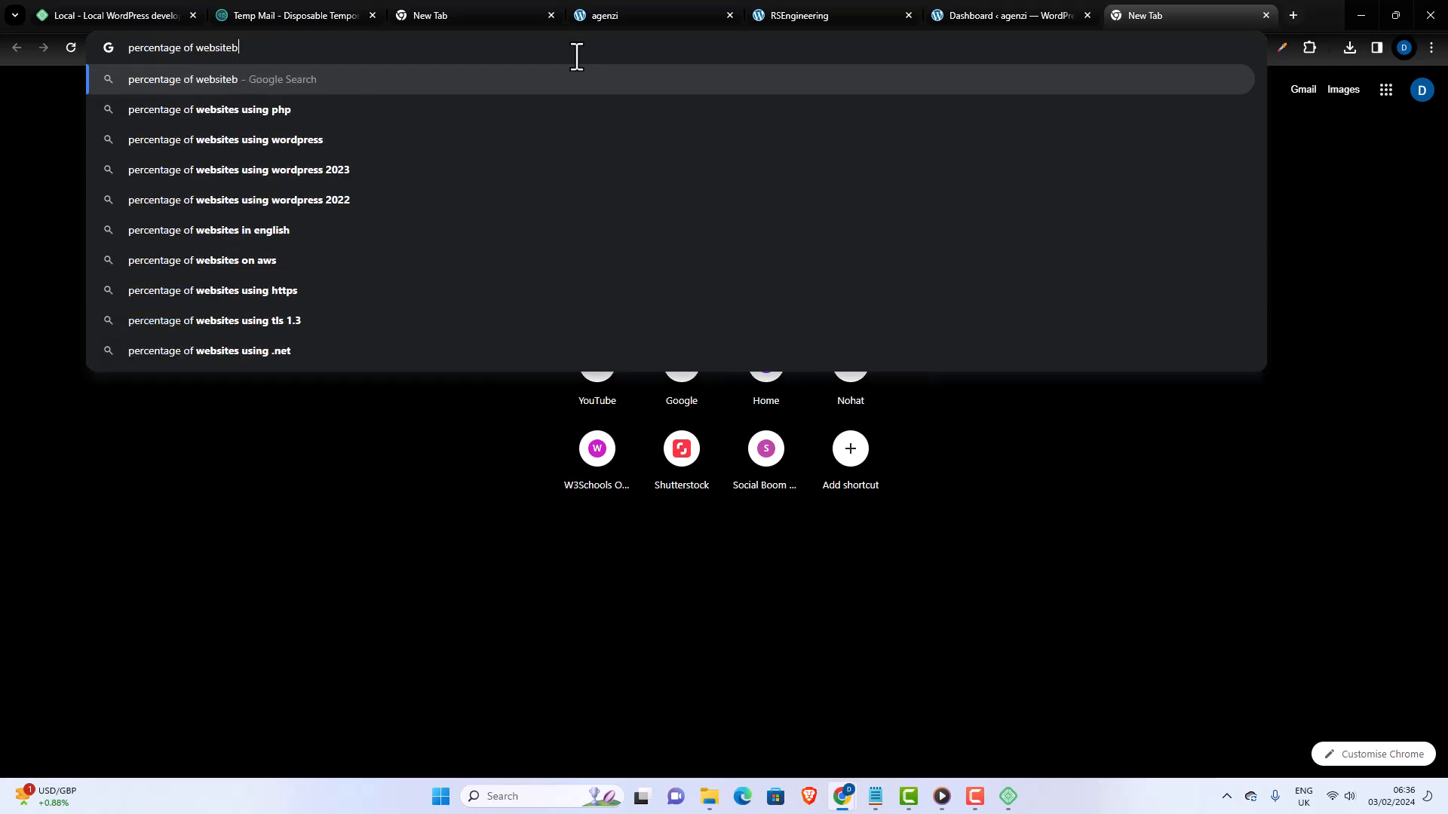
text(built wi)
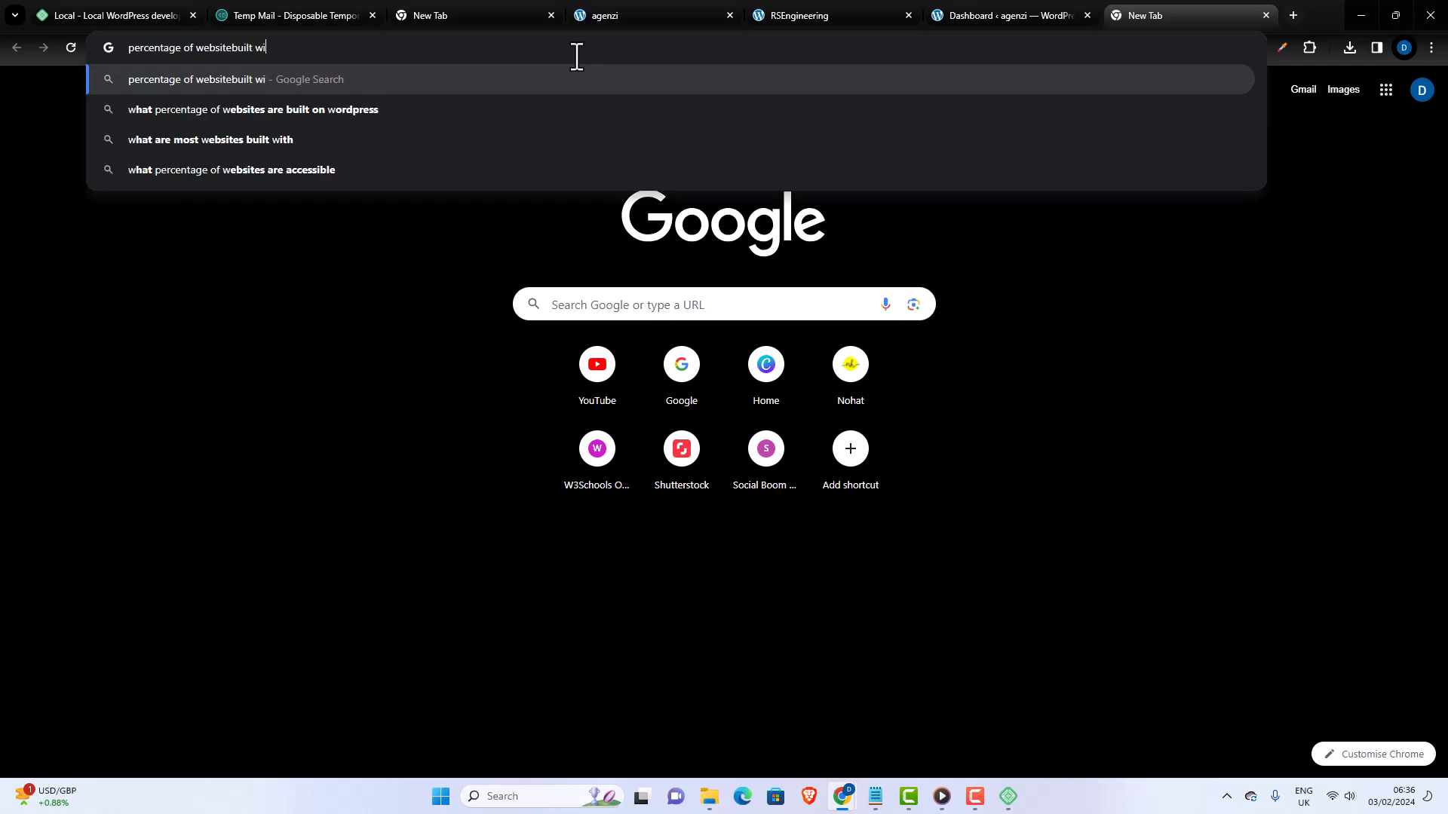
text(th wordpress)
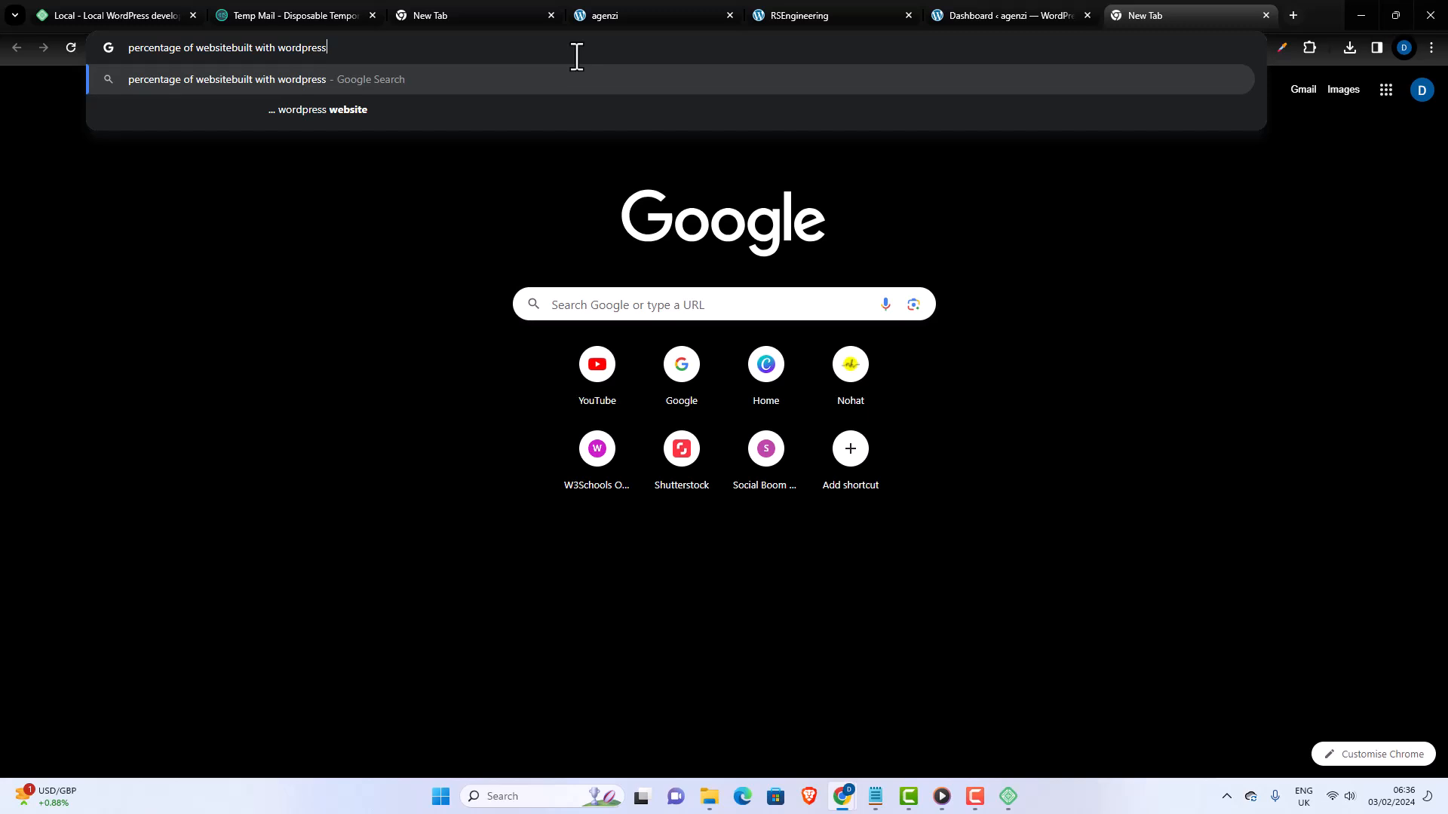
key(Return)
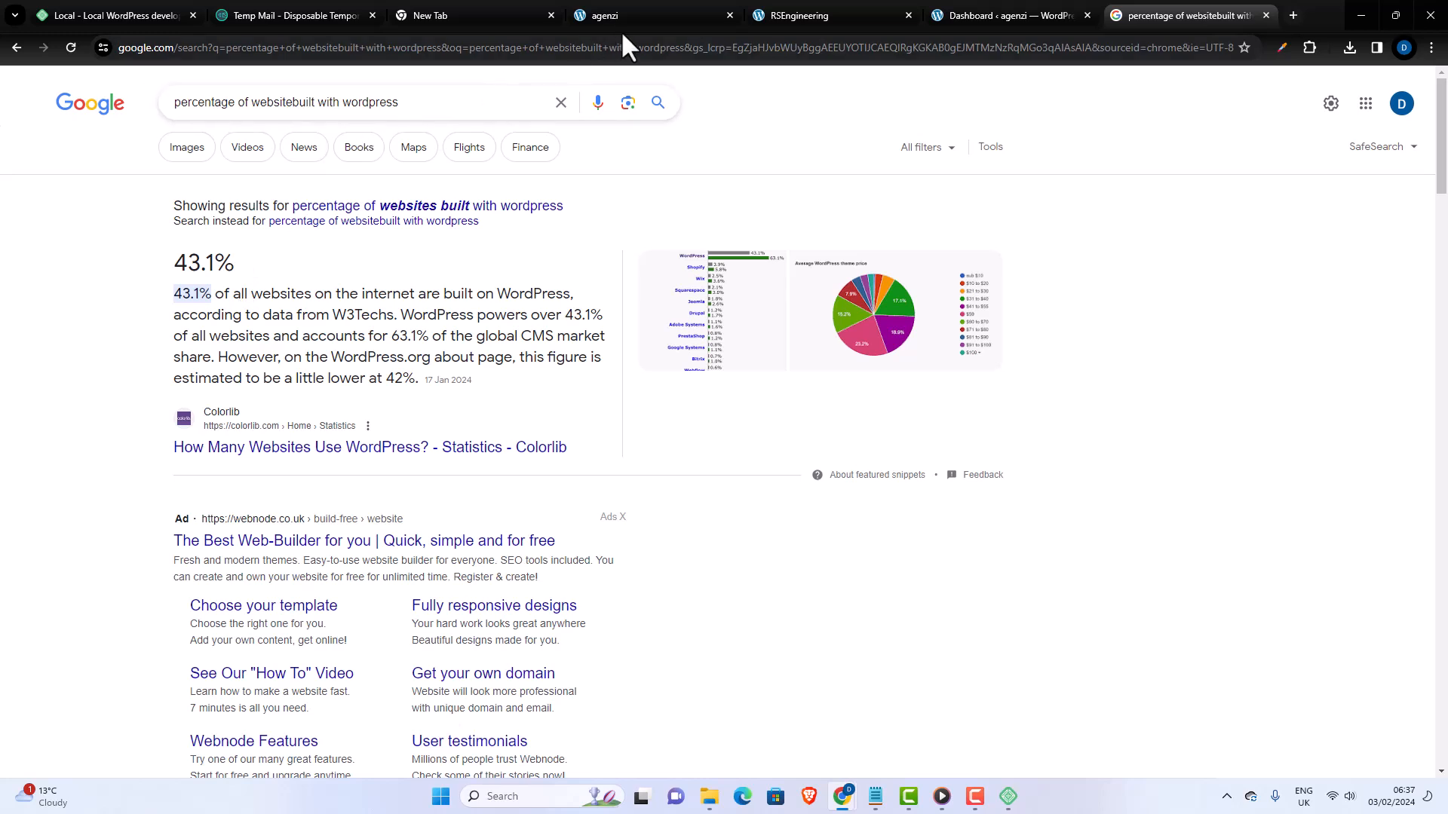
- Place the agenzi Dashboard tab directly before the agenzi site tab, and close the RSEngineering and Google search tabs
click(635, 15)
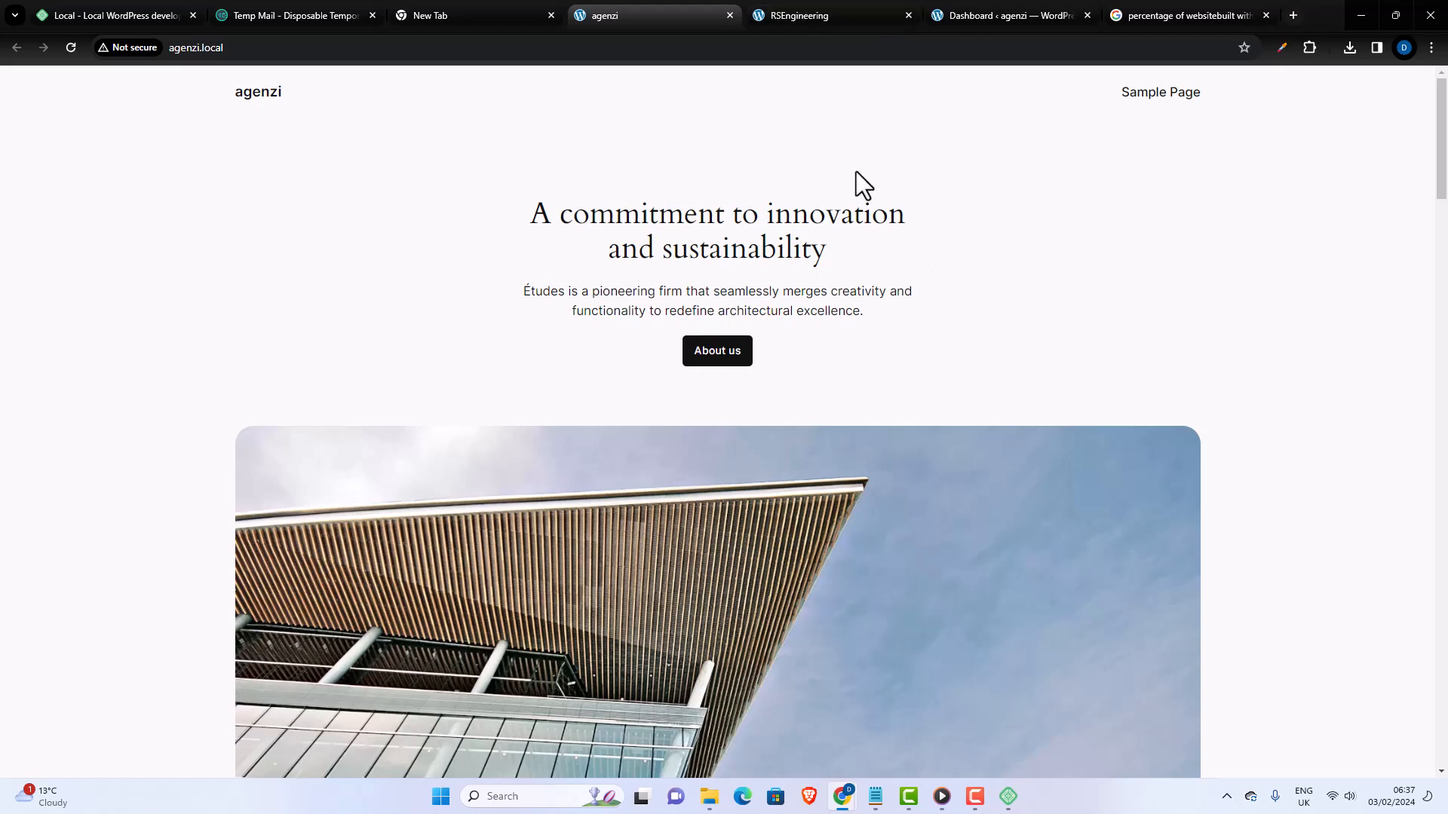
drag(1000, 12, 558, 14)
click(776, 12)
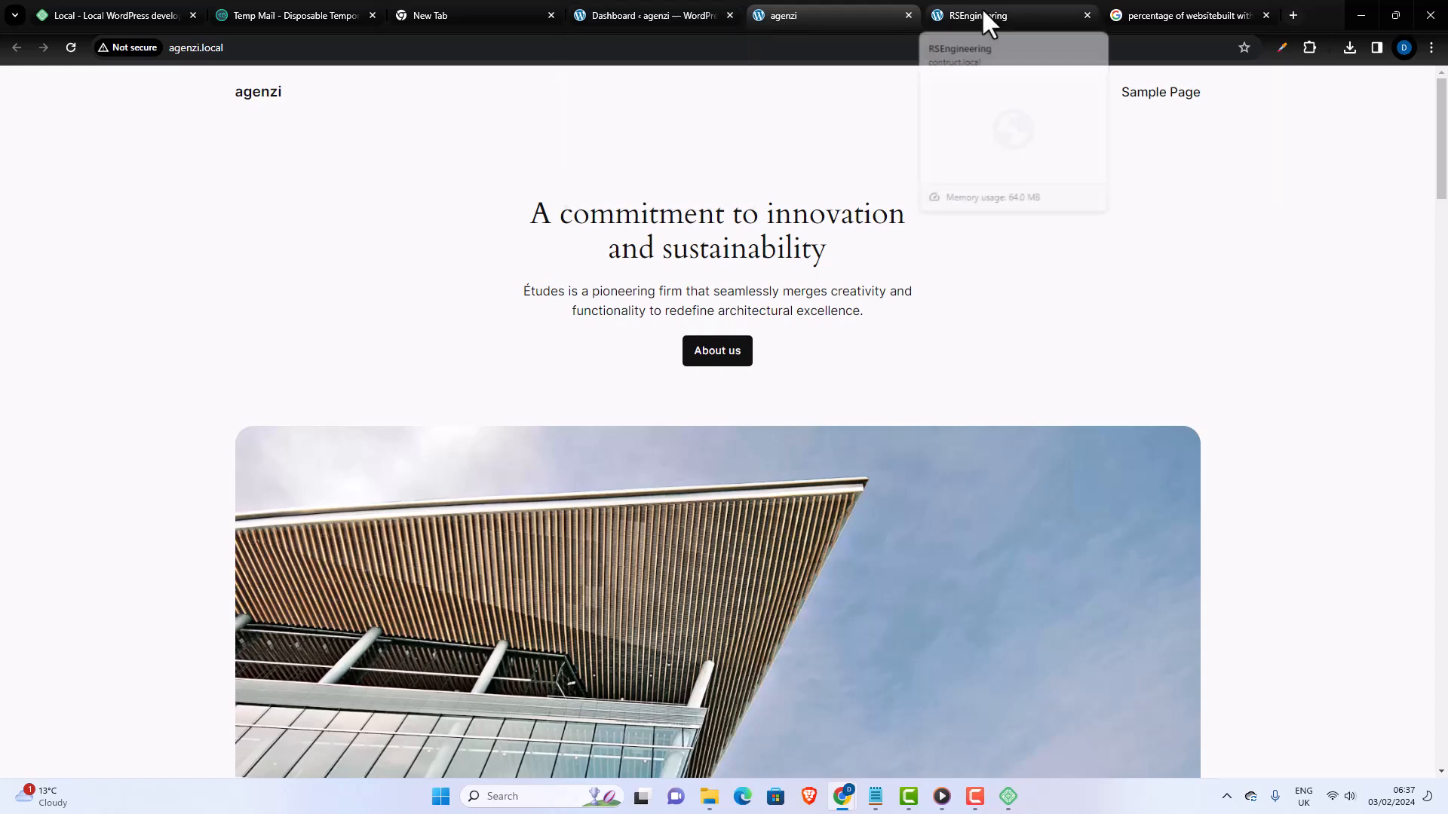
click(1003, 12)
click(1086, 15)
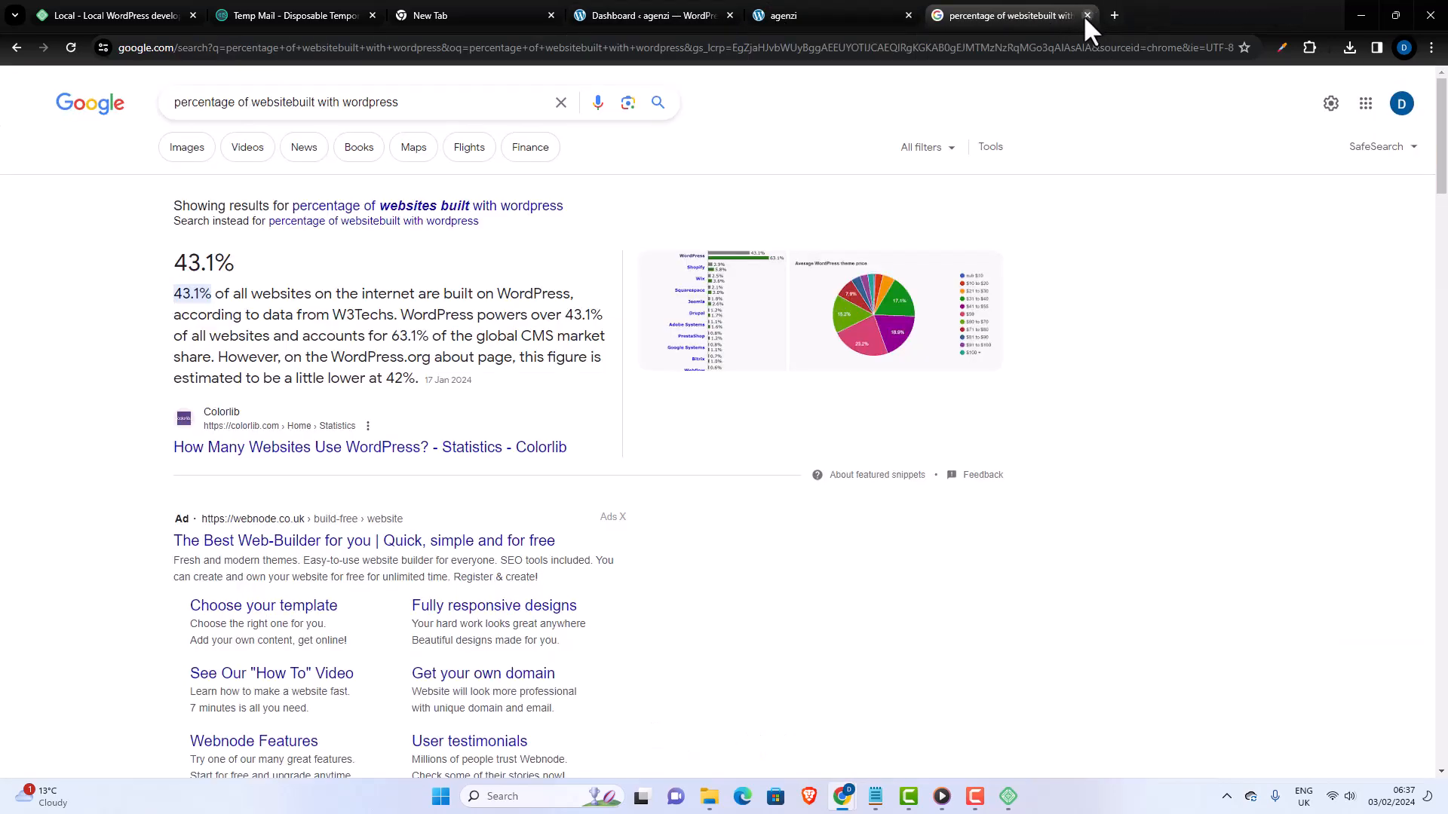
click(890, 16)
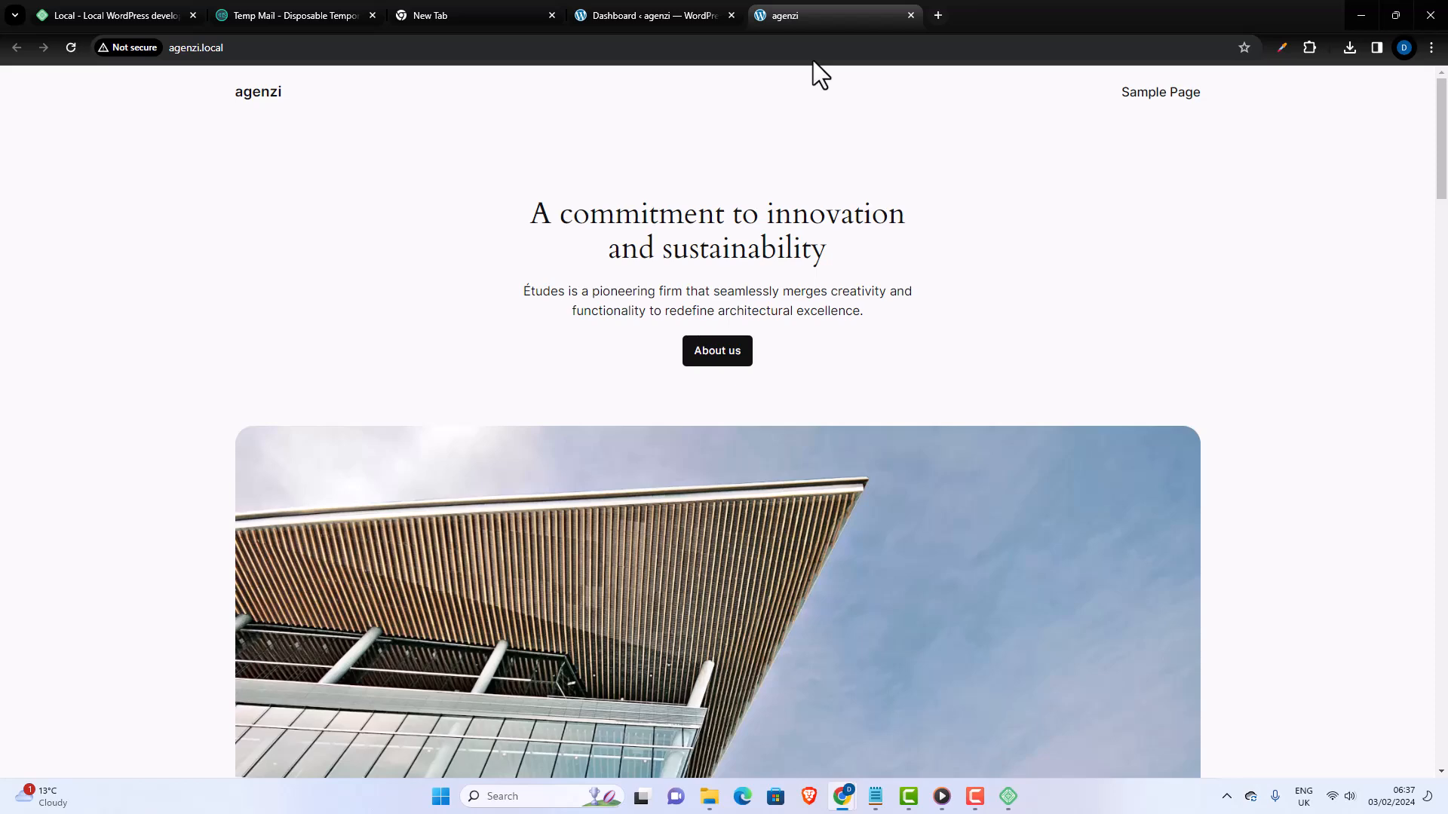
- Compare the agenzi WordPress dashboard with the agenzi home page, ending on the dashboard
click(635, 14)
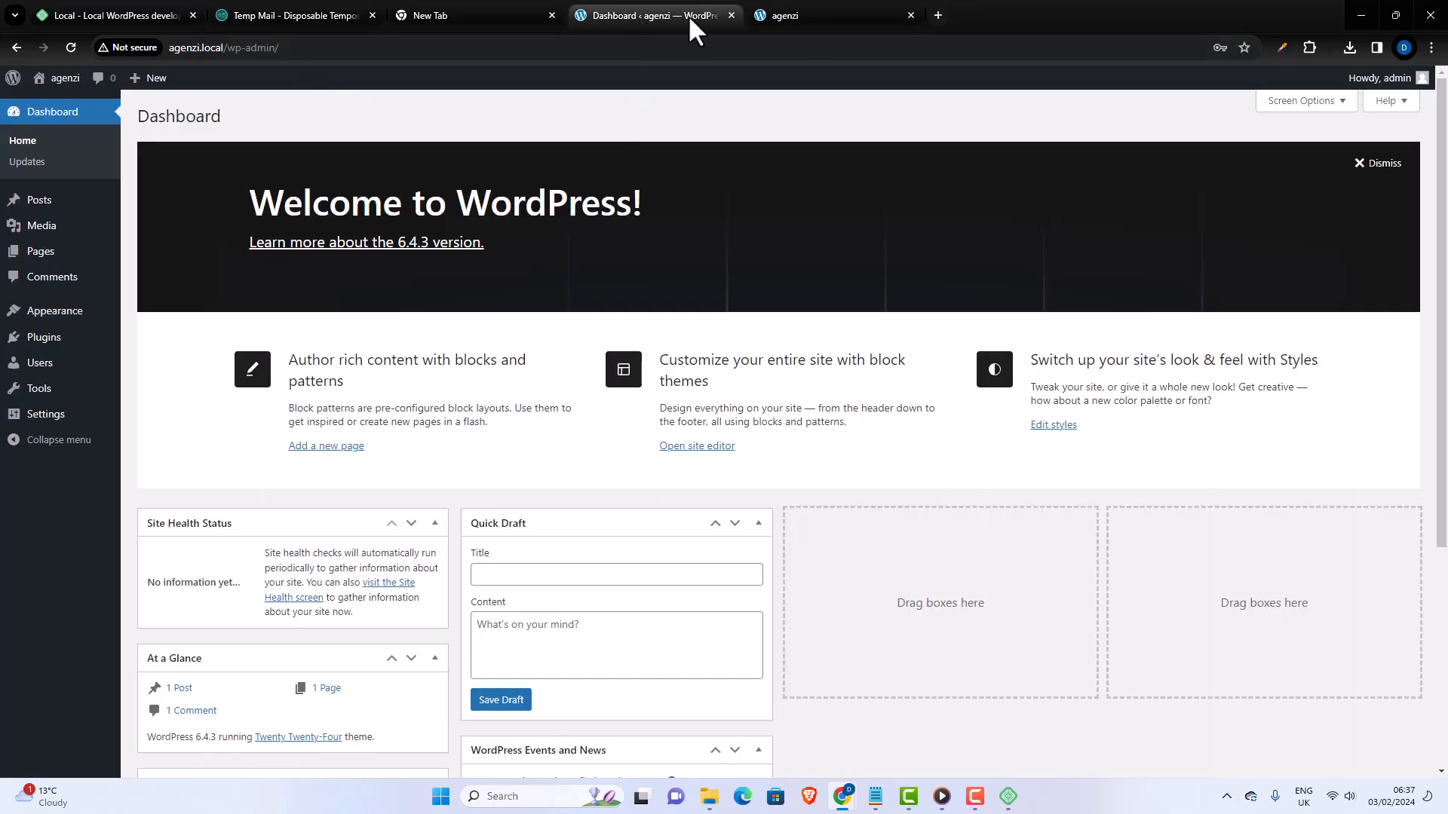
click(762, 16)
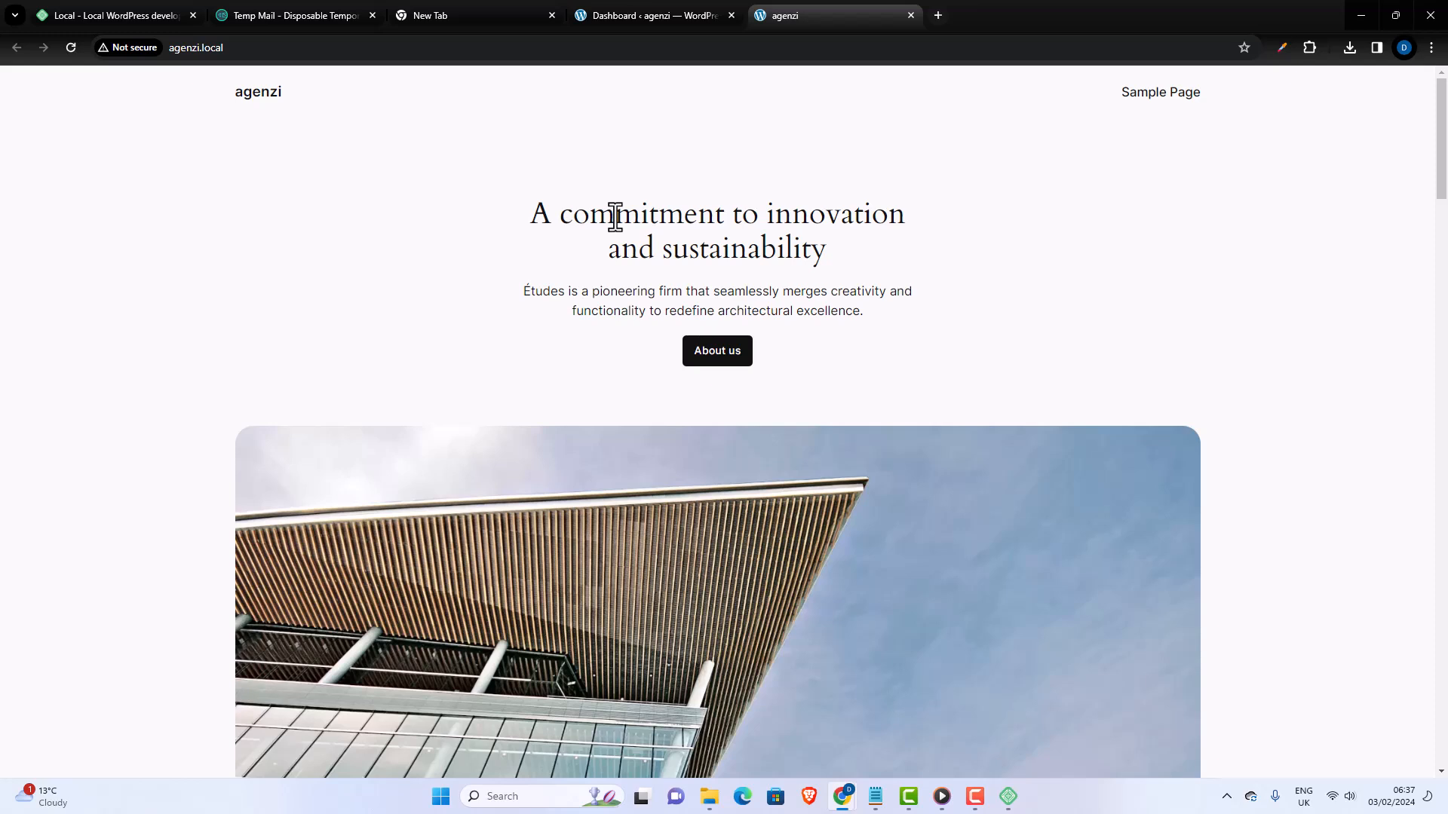
click(645, 17)
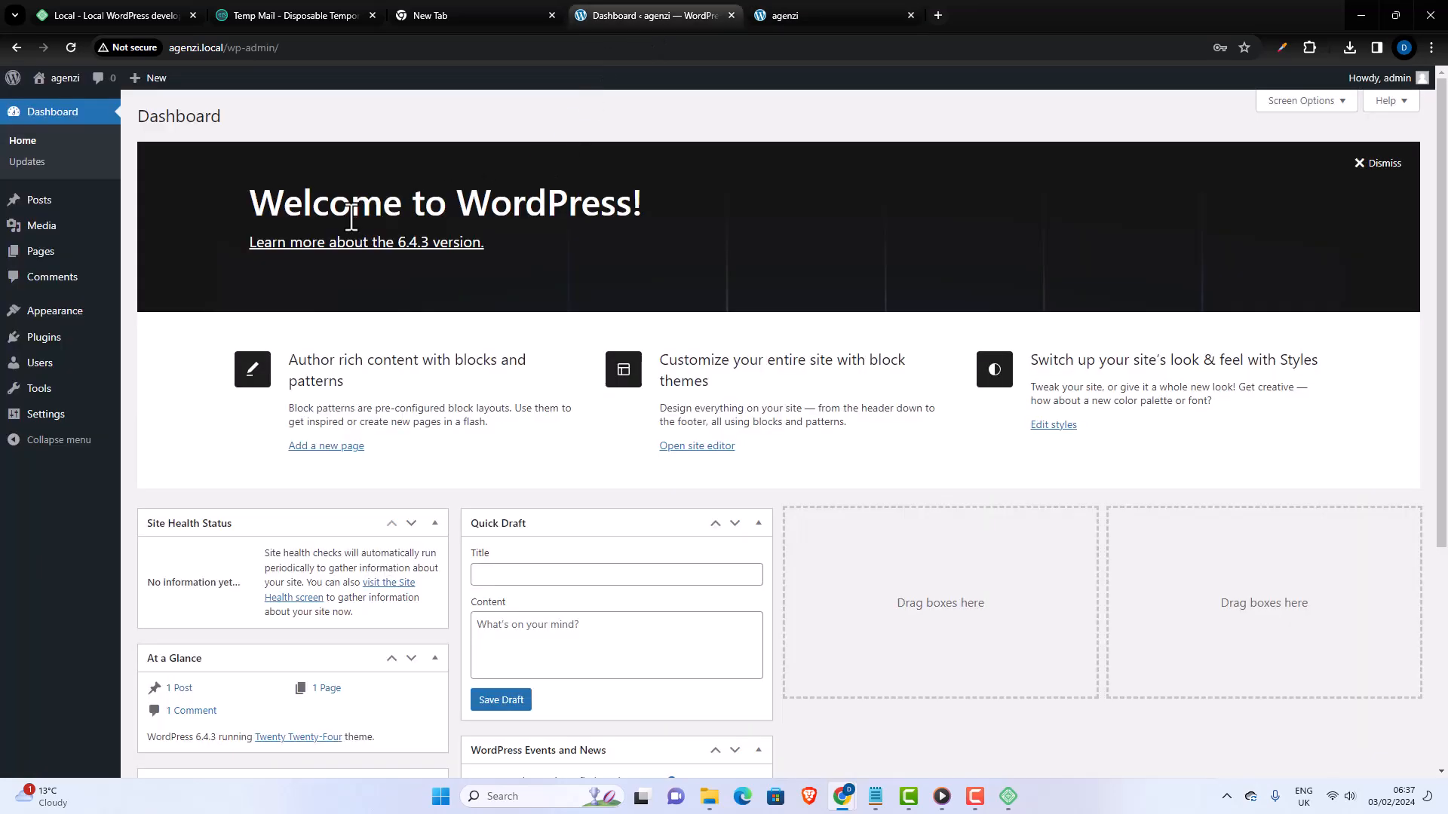